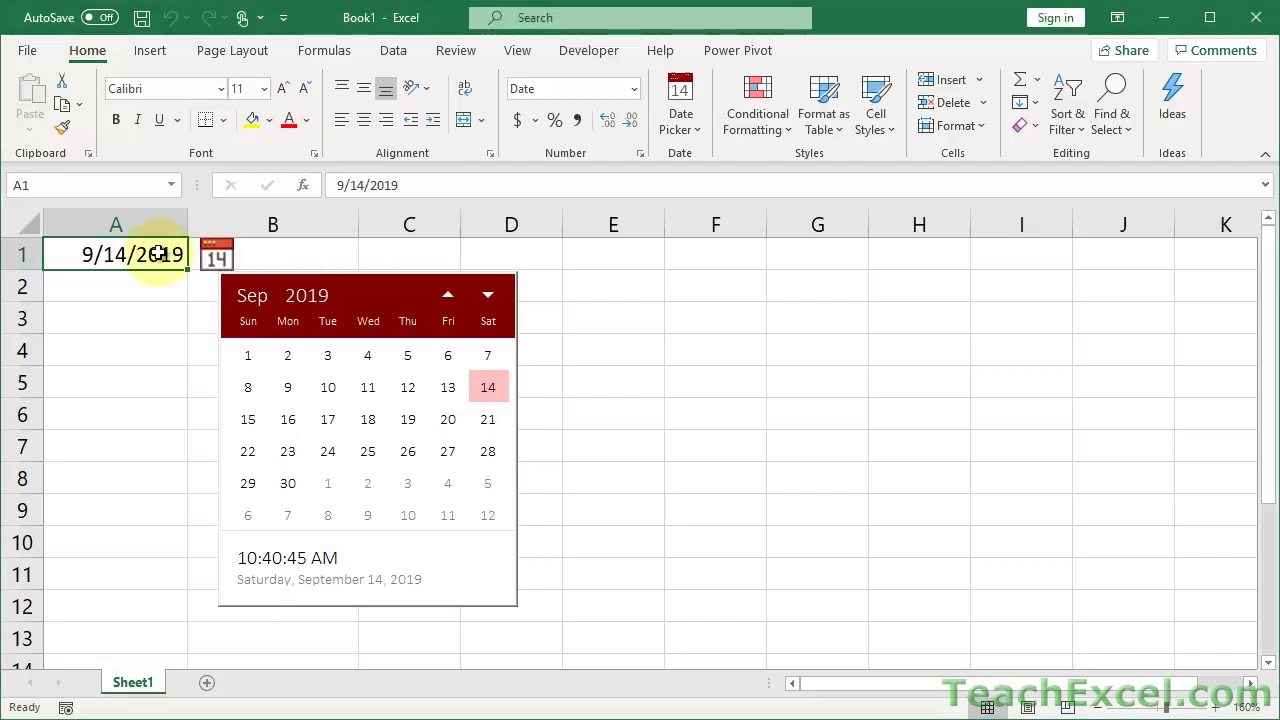
Leave A1 at 9/14/2019 and pick September 25, 2019 from A2's calendar
{"action": "left_click", "coordinate": [217, 256]}
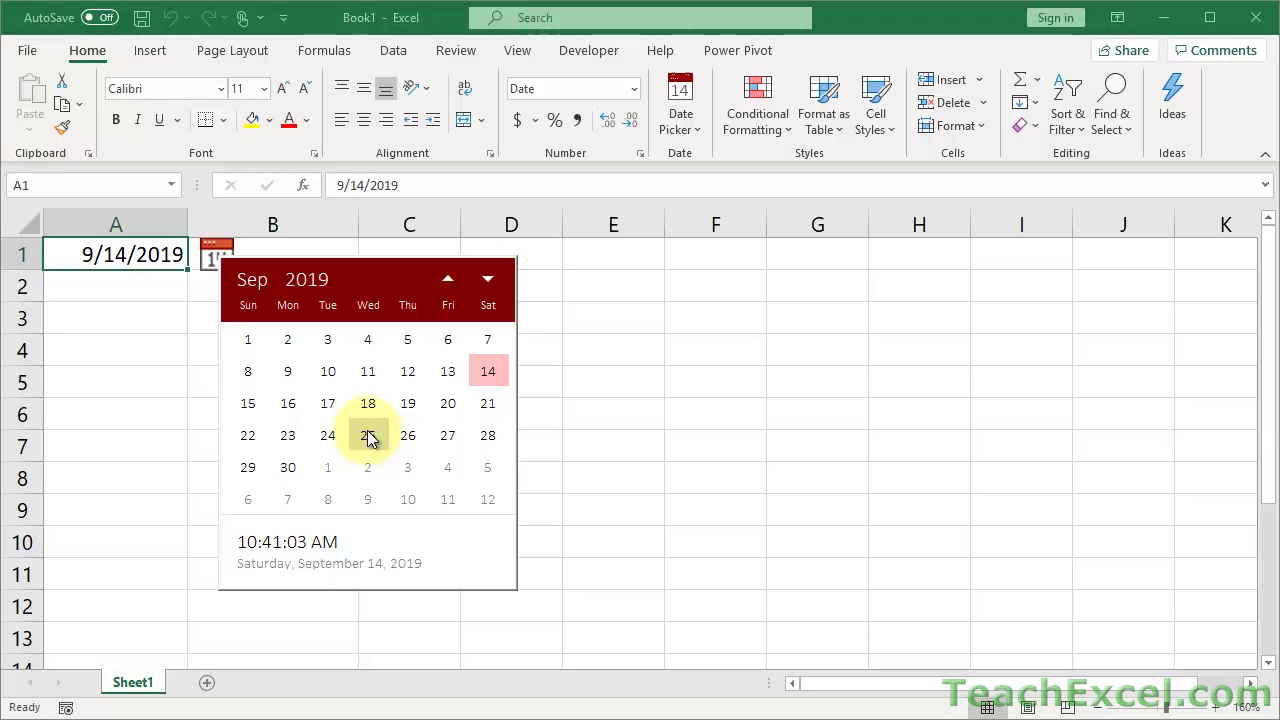
{"action": "left_click", "coordinate": [150, 405]}
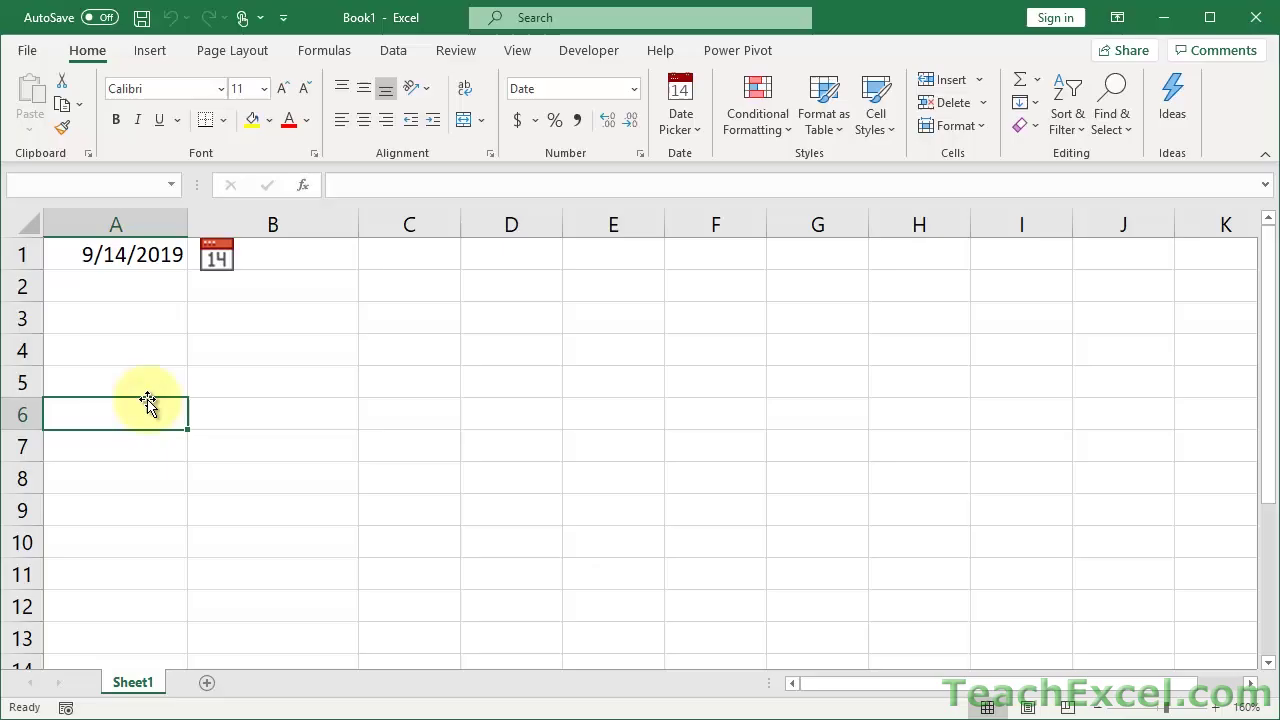
{"action": "left_click", "coordinate": [134, 288]}
{"action": "left_click", "coordinate": [218, 285]}
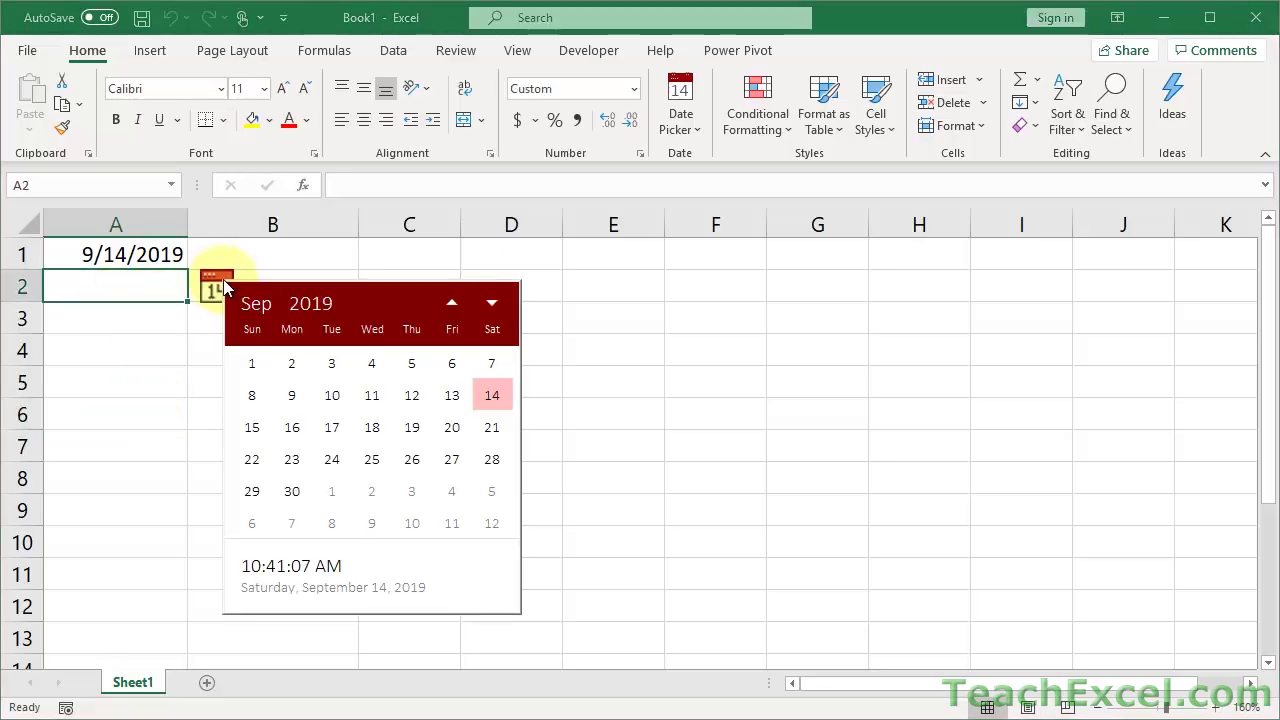
{"action": "left_click", "coordinate": [372, 459]}
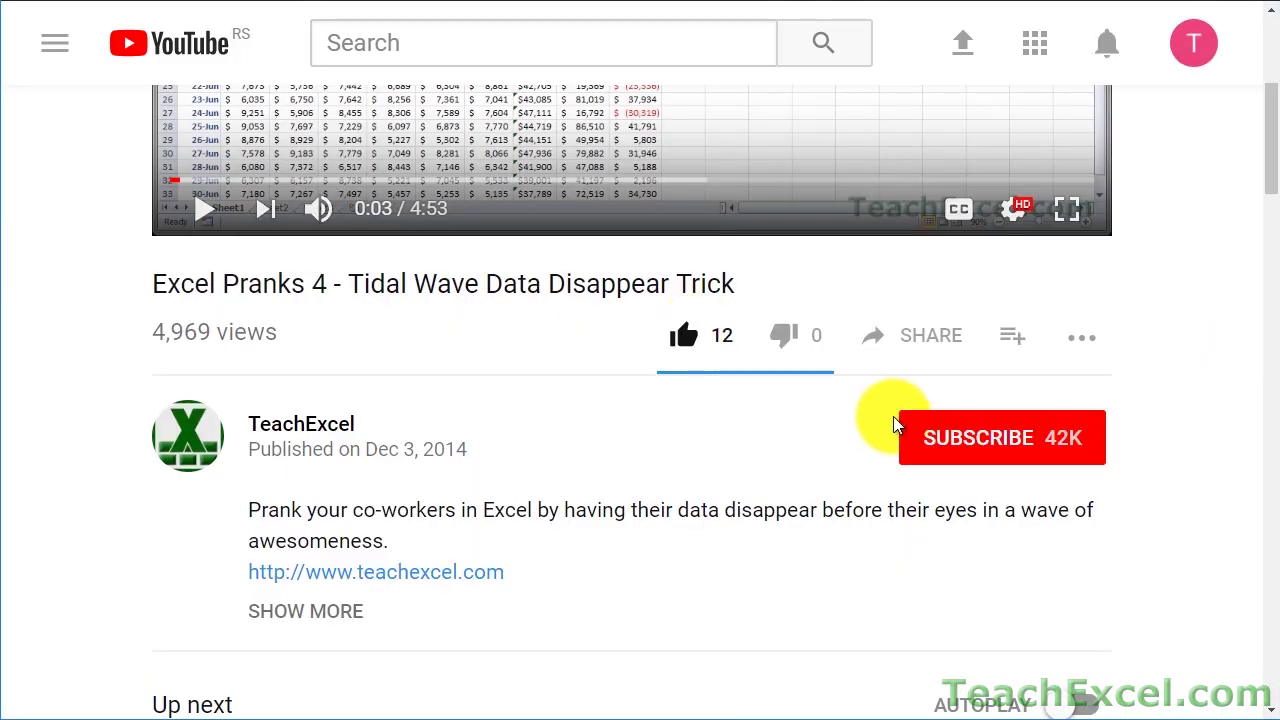
Subscribe to the TeachExcel channel and turn on its notifications
{"action": "left_click", "coordinate": [940, 435]}
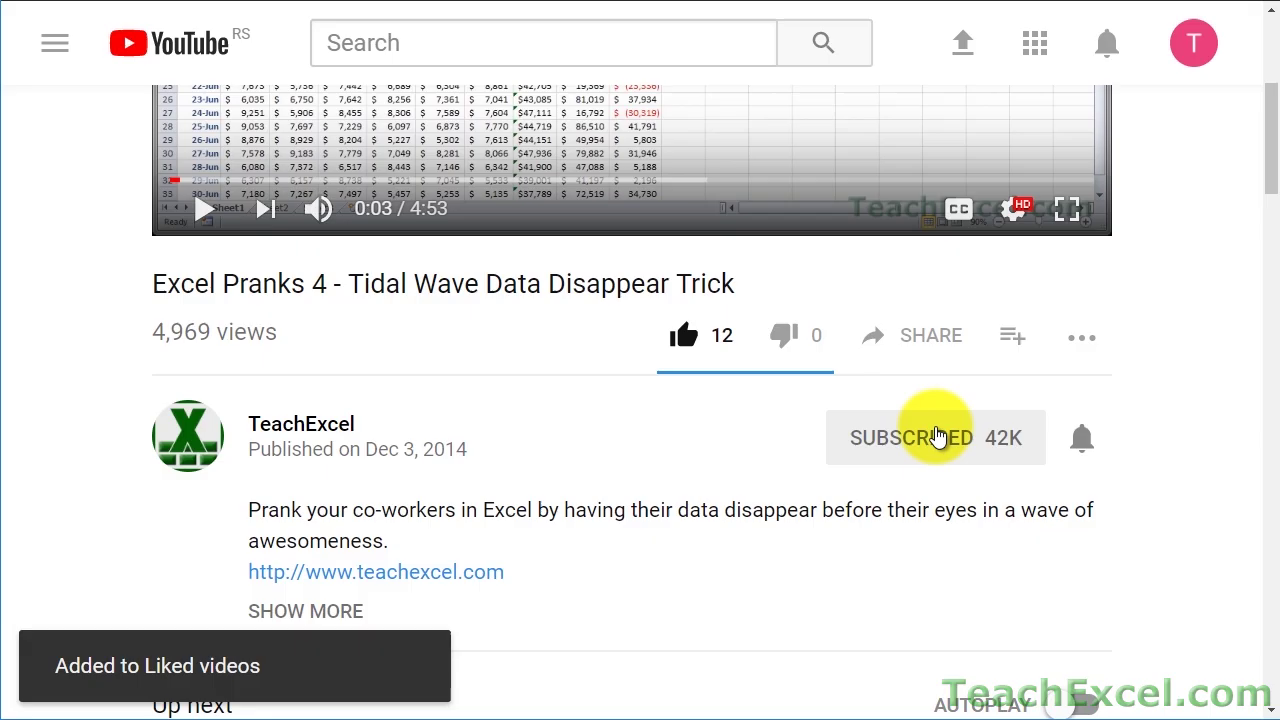
{"action": "left_click", "coordinate": [1086, 444]}
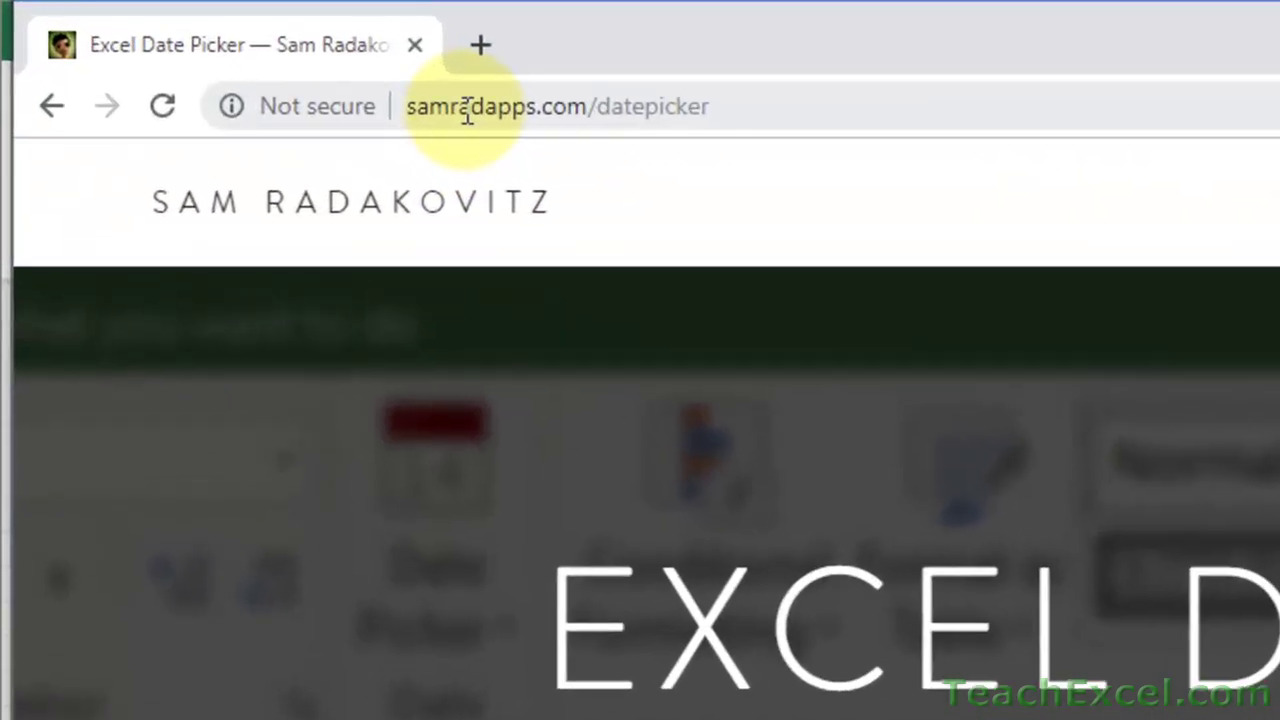
Download the Excel 2007 - 2019 date picker zip from the How to Install section
{"action": "left_click", "coordinate": [466, 108]}
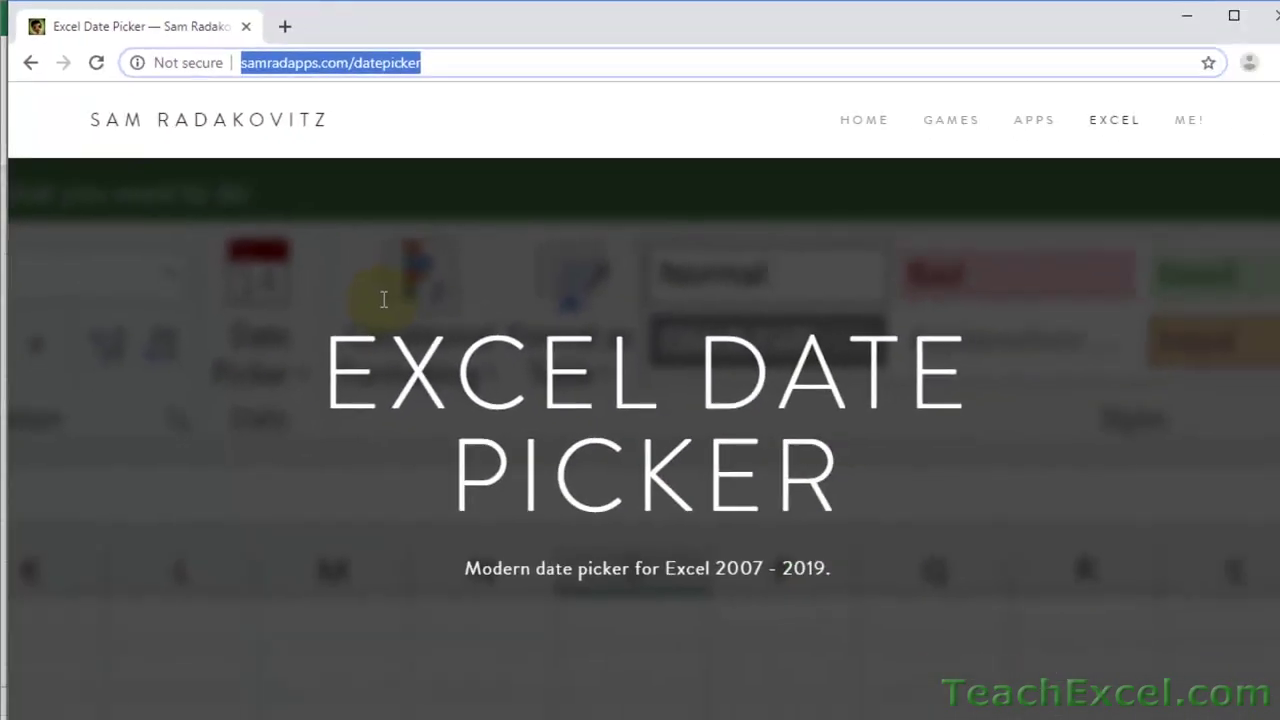
{"action": "scroll", "coordinate": [380, 293], "scroll_direction": "down", "scroll_amount": 1}
{"action": "scroll", "coordinate": [374, 292], "scroll_direction": "down", "scroll_amount": 1}
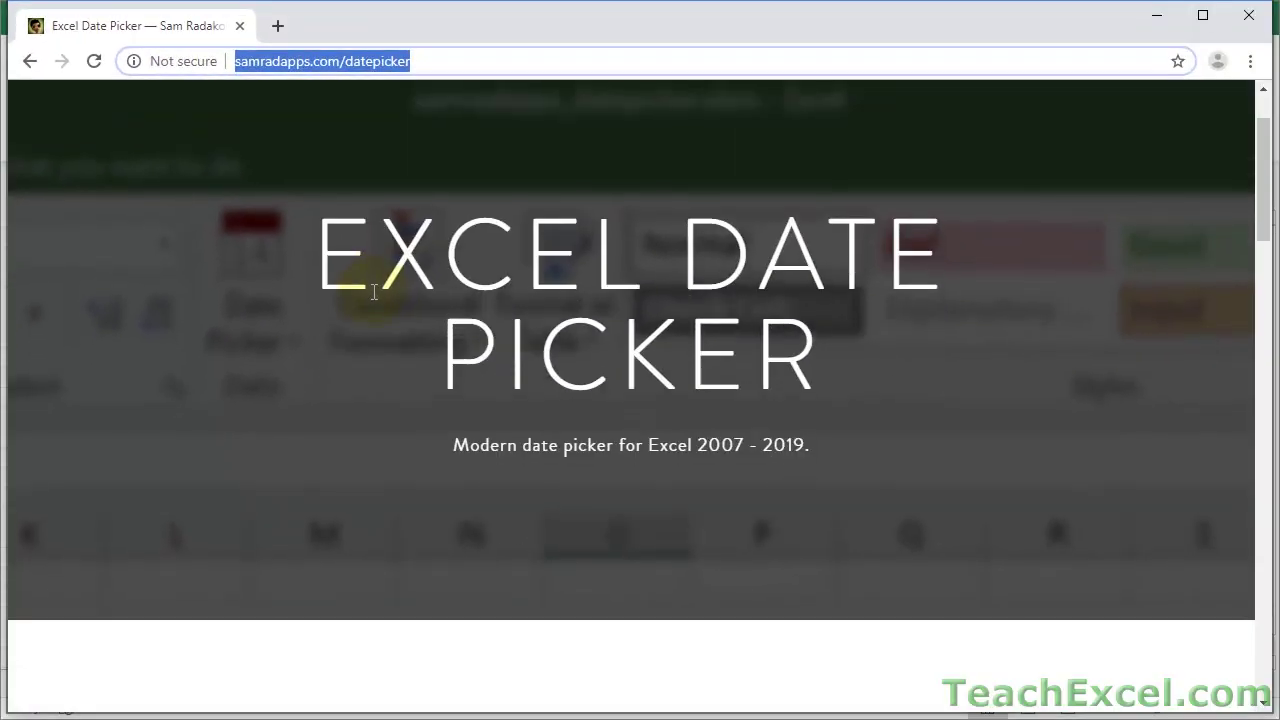
{"action": "scroll", "coordinate": [374, 292], "scroll_direction": "down", "scroll_amount": 2}
{"action": "scroll", "coordinate": [374, 292], "scroll_direction": "down", "scroll_amount": 2}
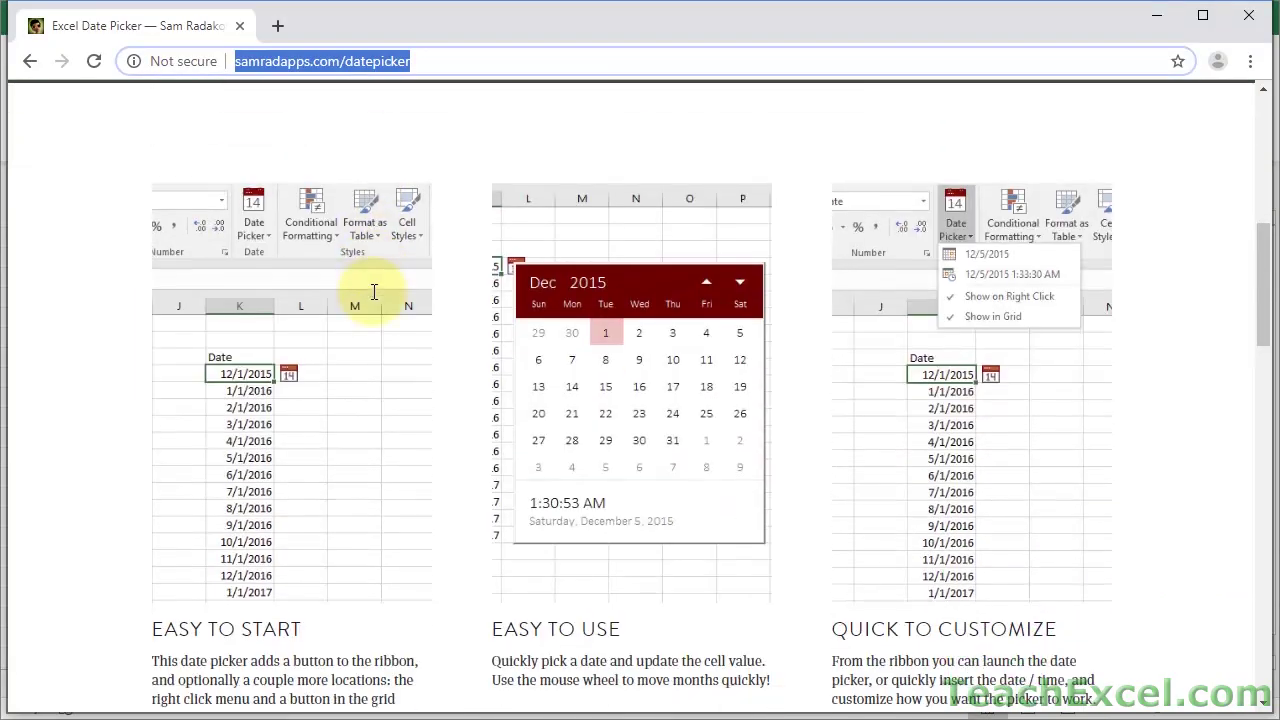
{"action": "scroll", "coordinate": [480, 480], "scroll_direction": "down", "scroll_amount": 2}
{"action": "scroll", "coordinate": [492, 485], "scroll_direction": "down", "scroll_amount": 3}
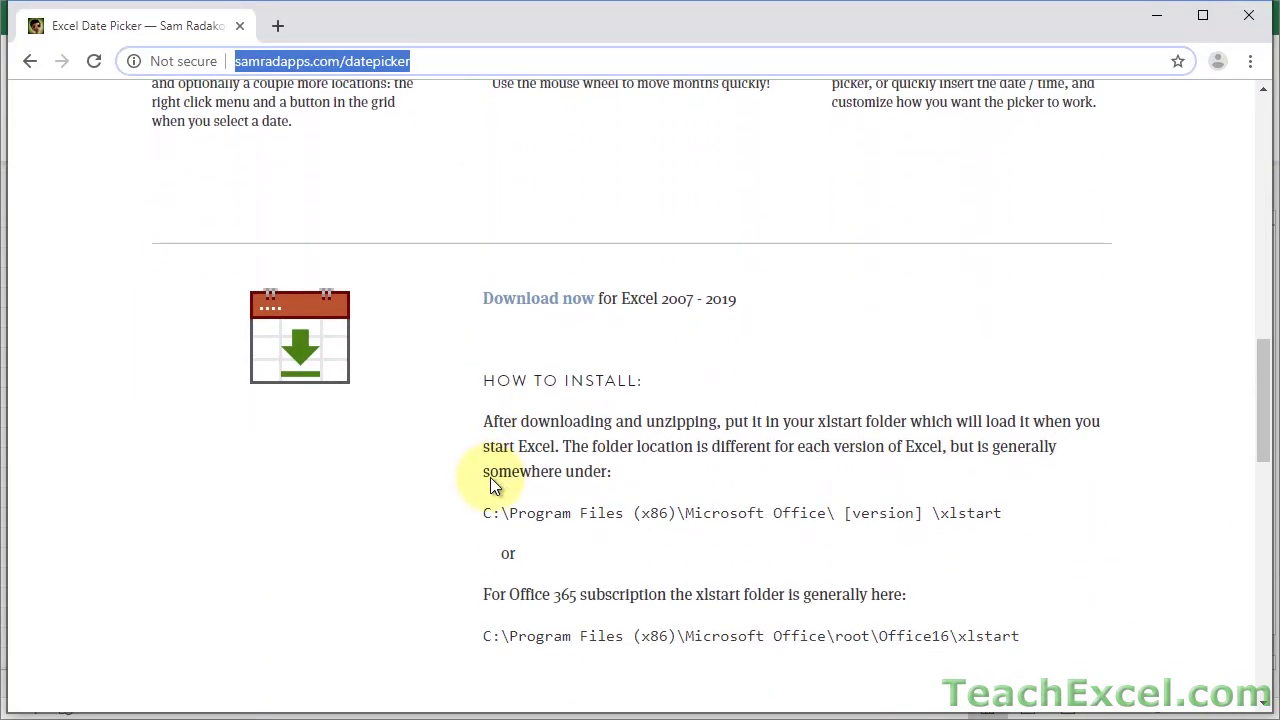
{"action": "left_click", "coordinate": [522, 307]}
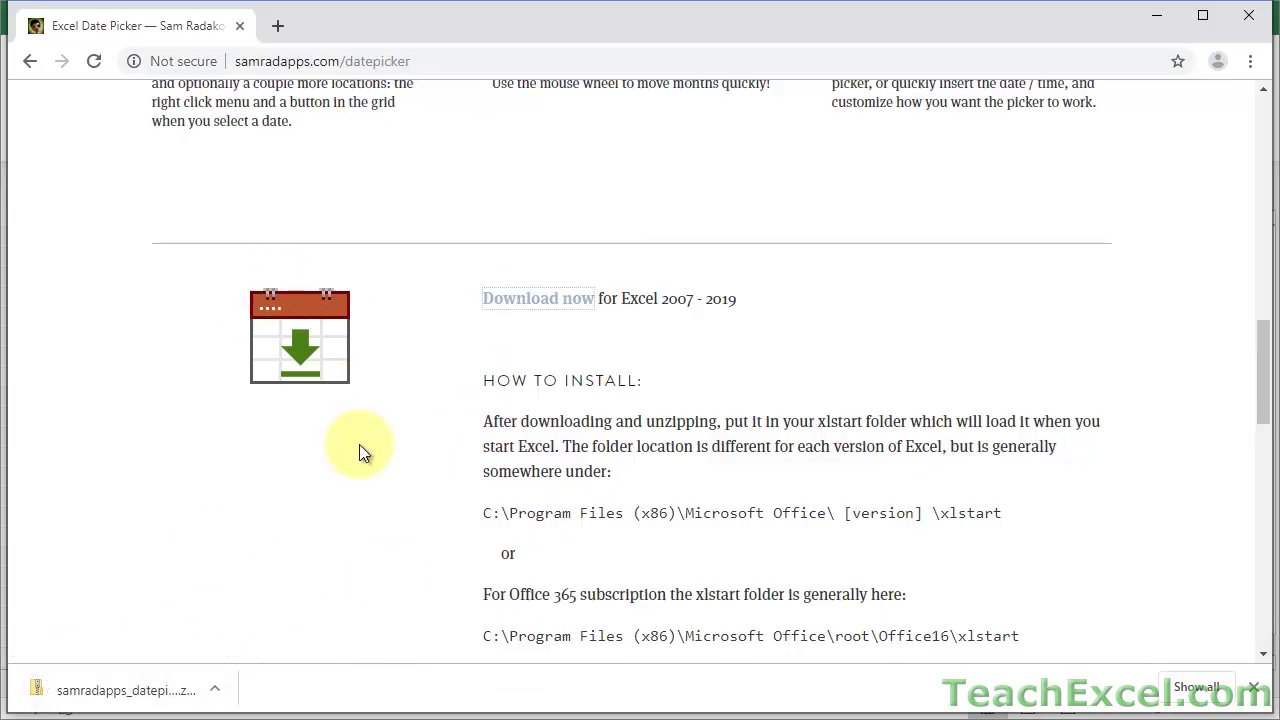
Extract the date picker zip and select the add-in file inside the samradapps_datepicker folder
{"action": "key", "text": "alt+Tab"}
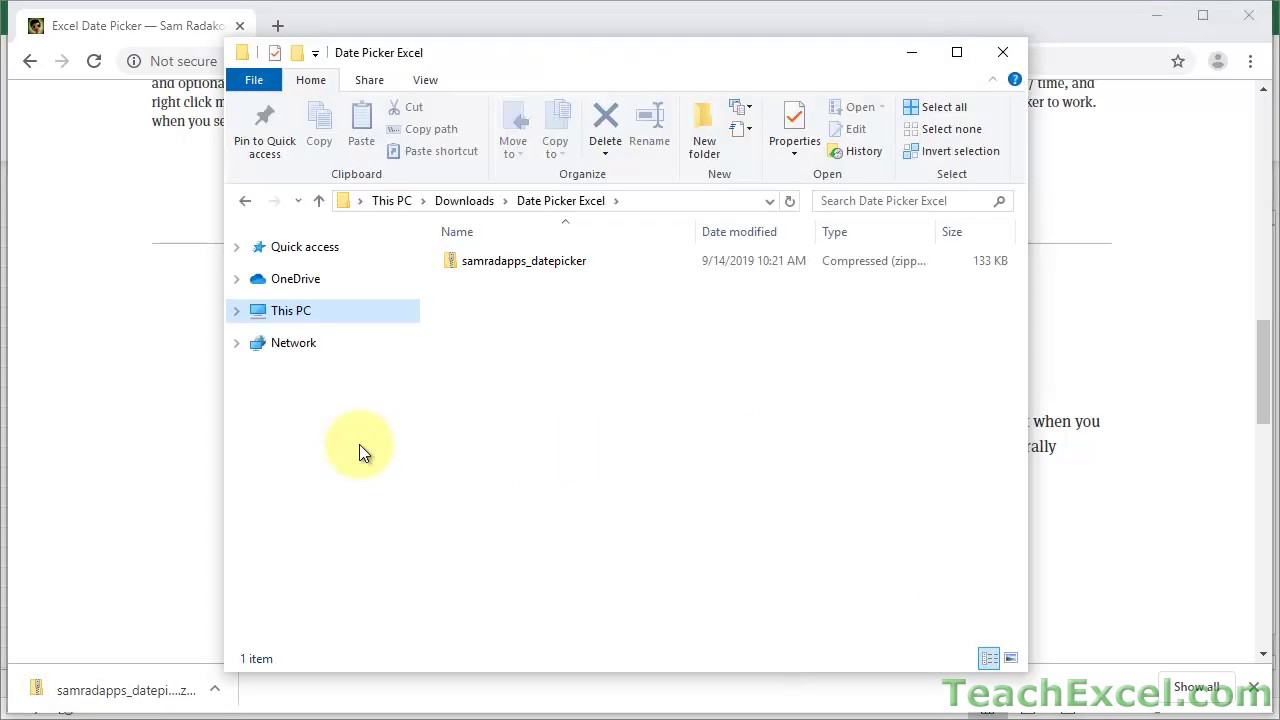
{"action": "right_click", "coordinate": [490, 275]}
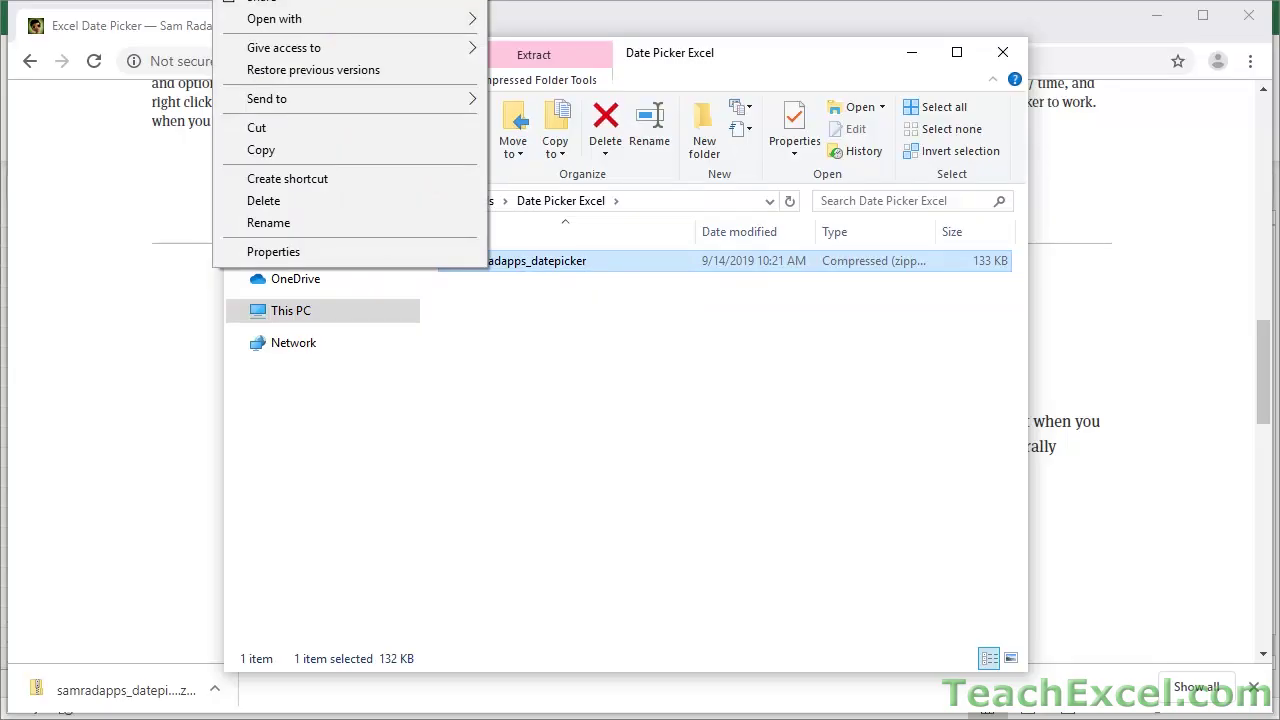
{"action": "left_click", "coordinate": [275, 2]}
{"action": "left_click", "coordinate": [746, 486]}
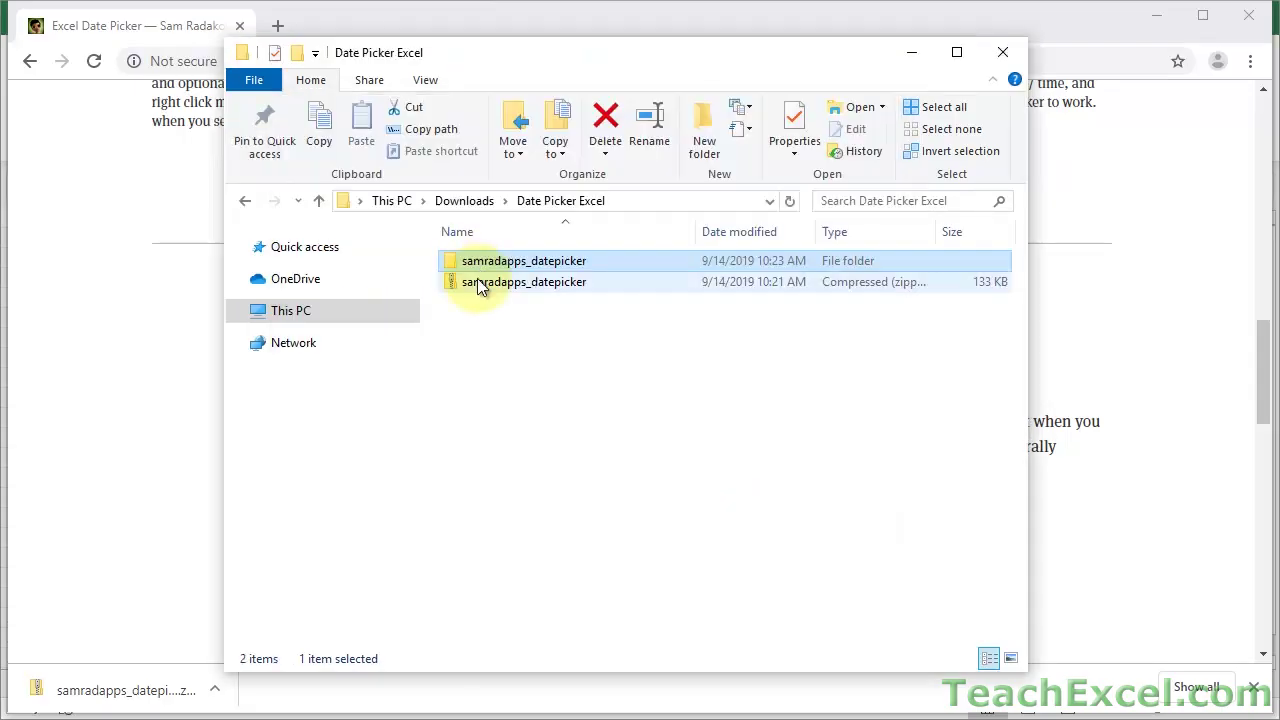
{"action": "double_click", "coordinate": [476, 261]}
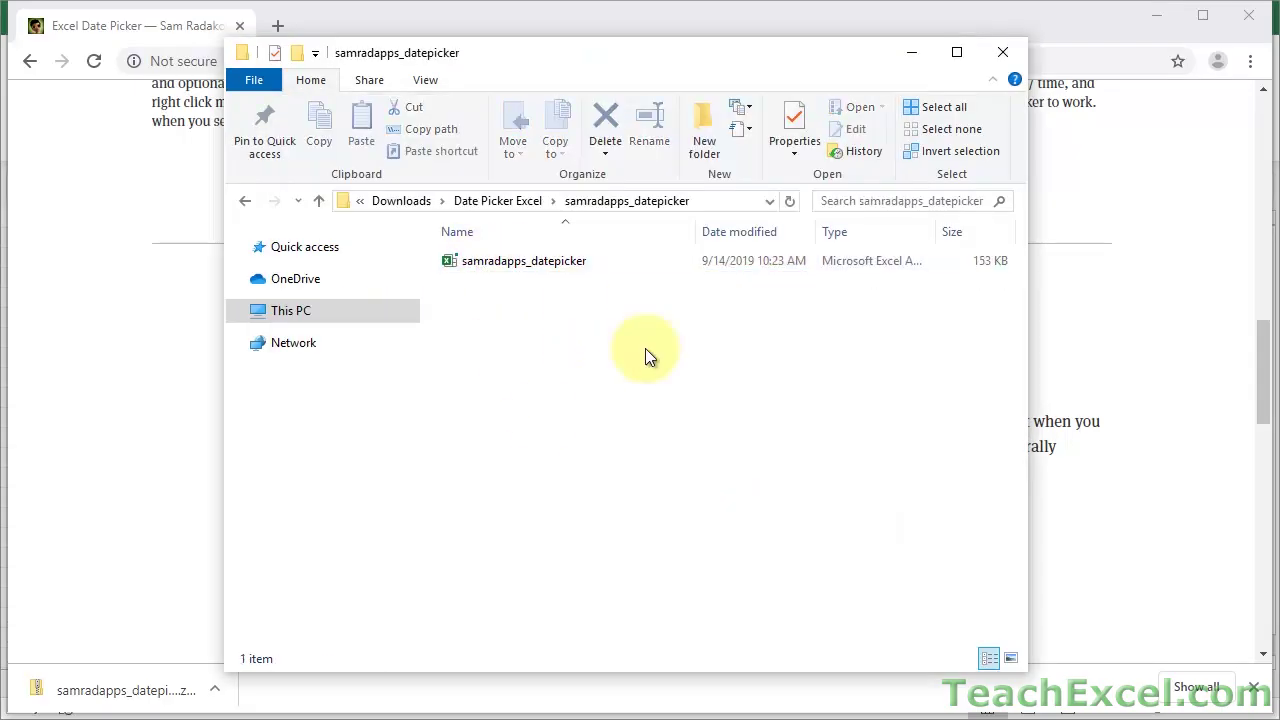
{"action": "left_click", "coordinate": [524, 268]}
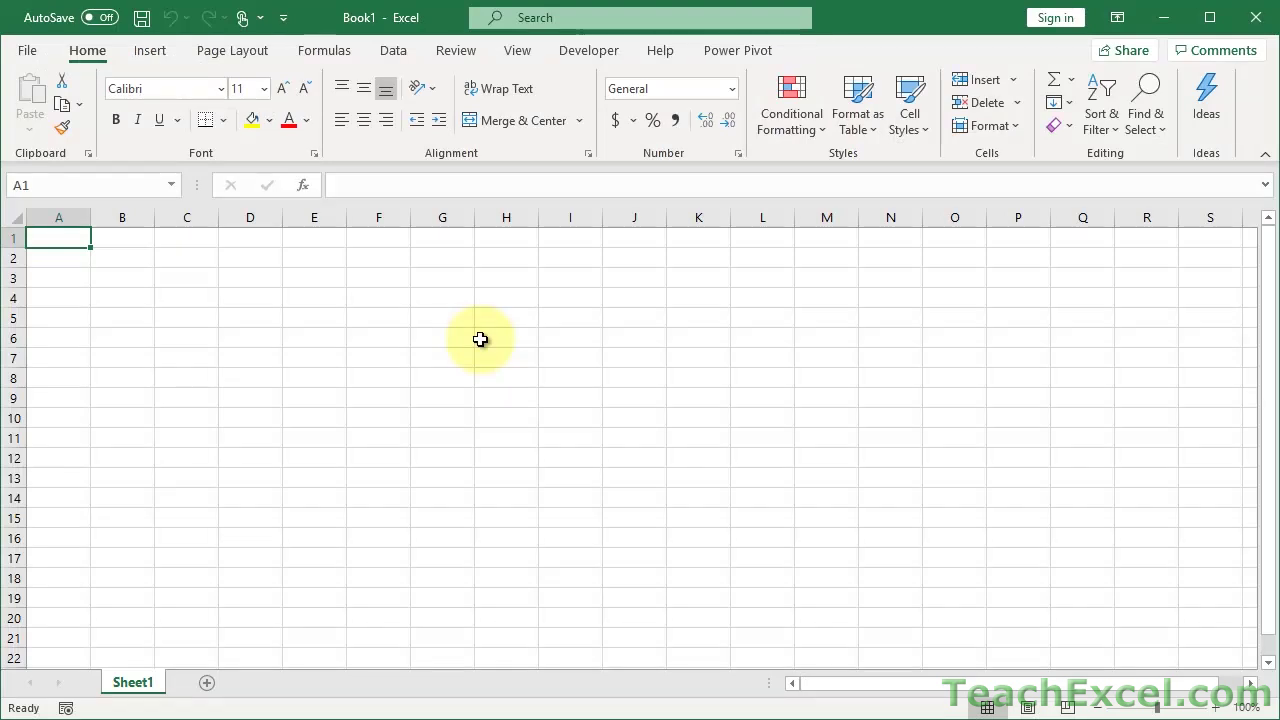
In Excel Options under Add-ins, set Manage to Excel Add-ins and go to the manager
{"action": "left_click", "coordinate": [27, 52]}
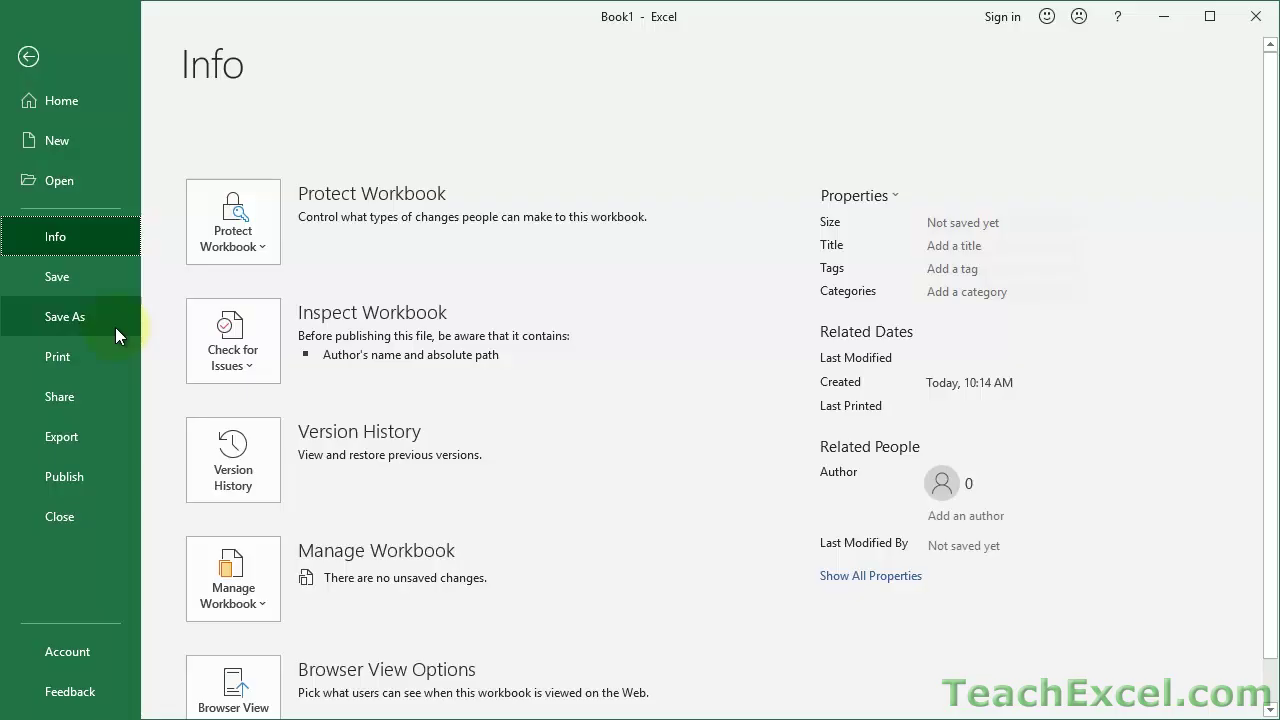
{"action": "scroll", "coordinate": [115, 327], "scroll_direction": "down", "scroll_amount": 1}
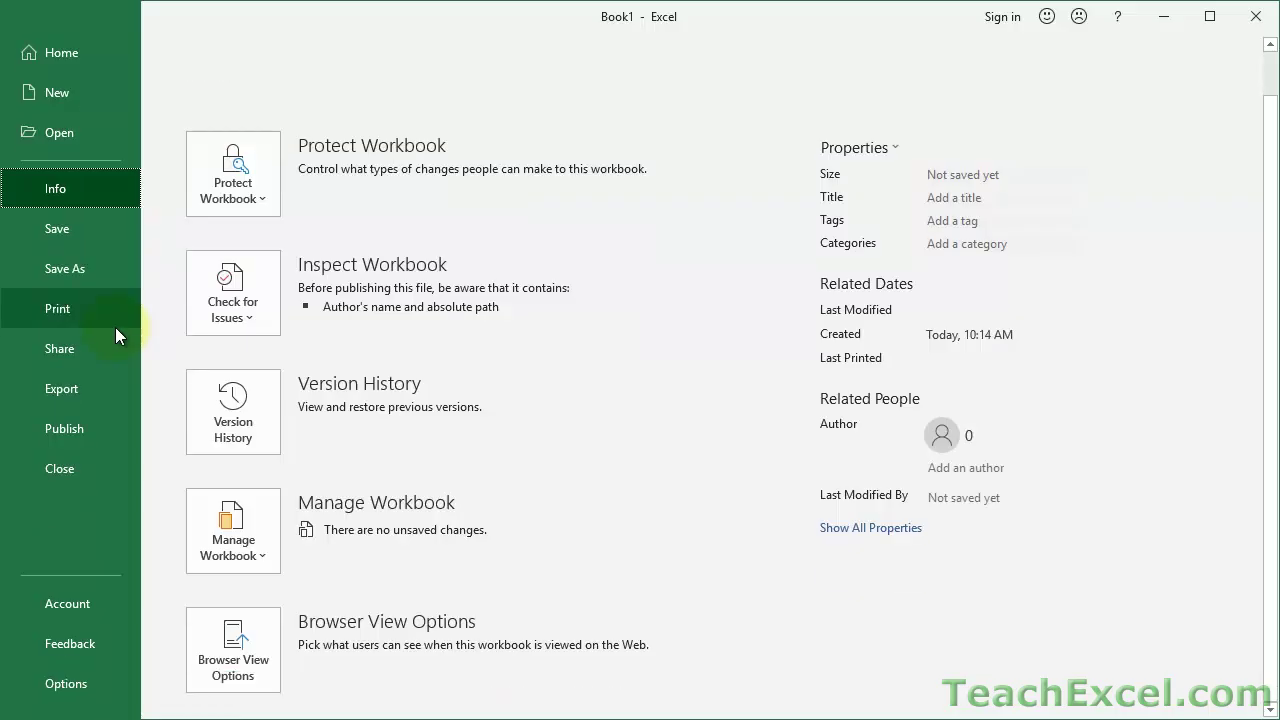
{"action": "left_click", "coordinate": [57, 686]}
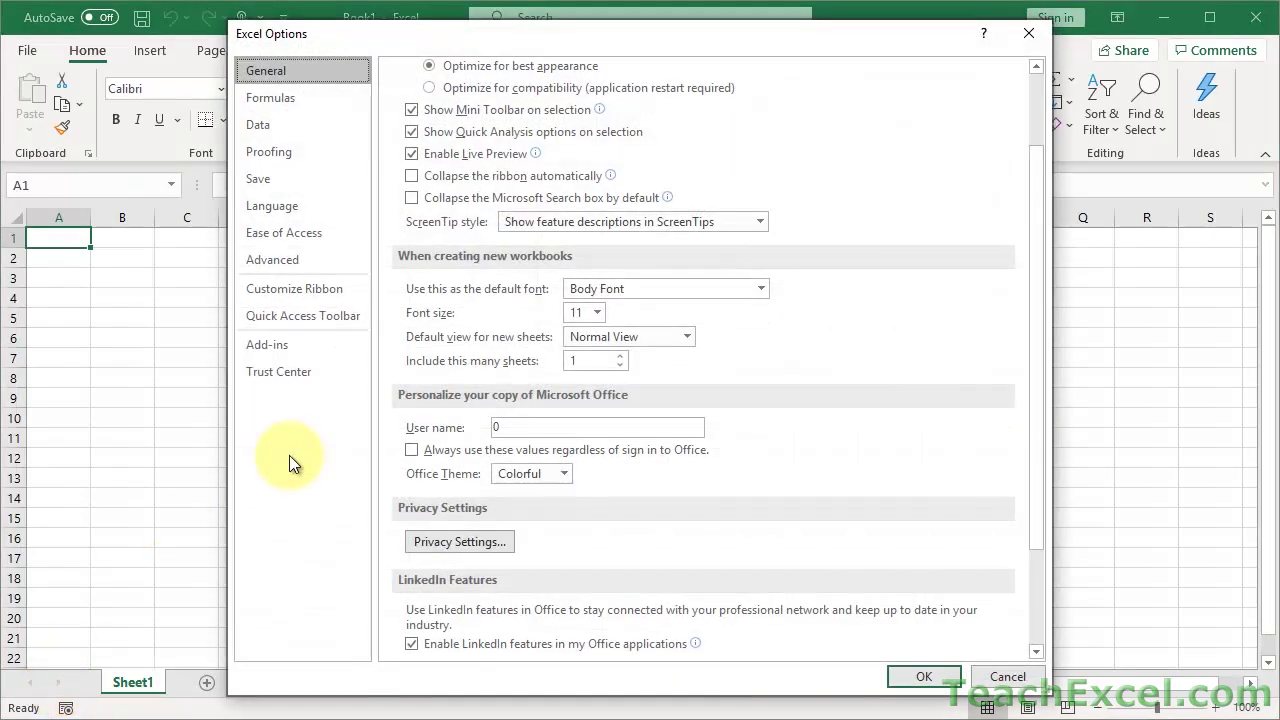
{"action": "left_click", "coordinate": [287, 345]}
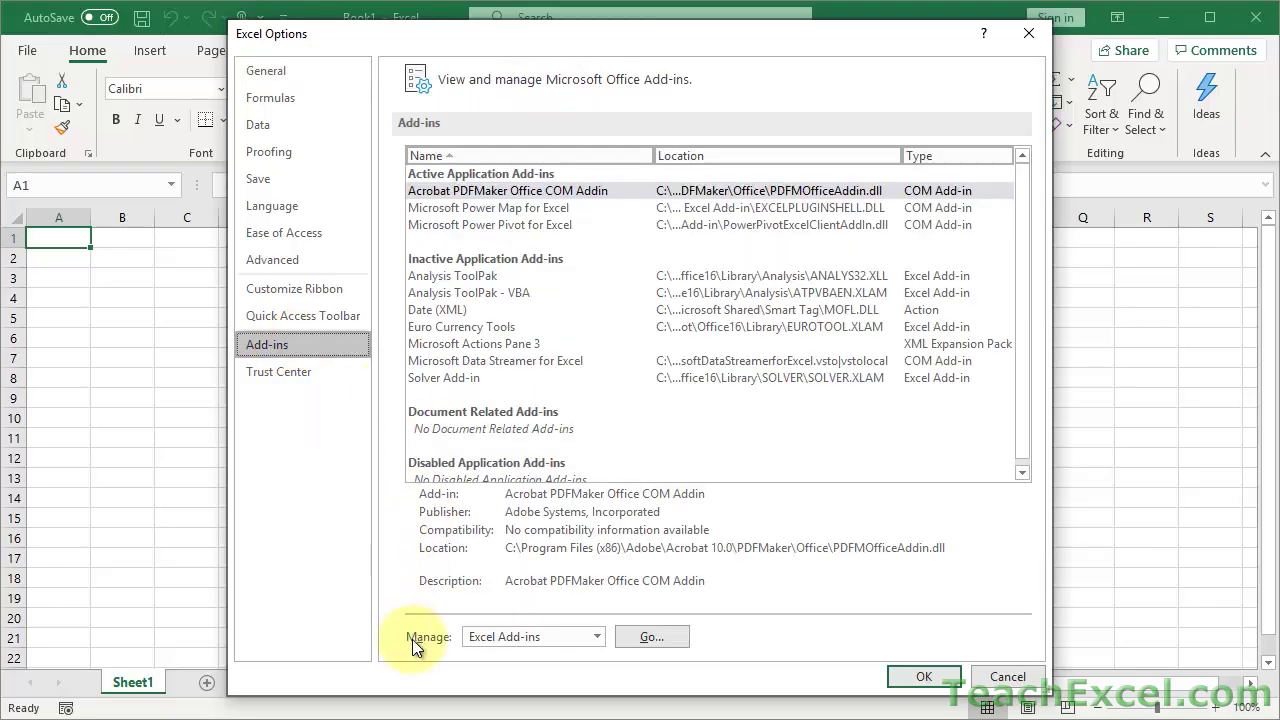
{"action": "left_click", "coordinate": [597, 637]}
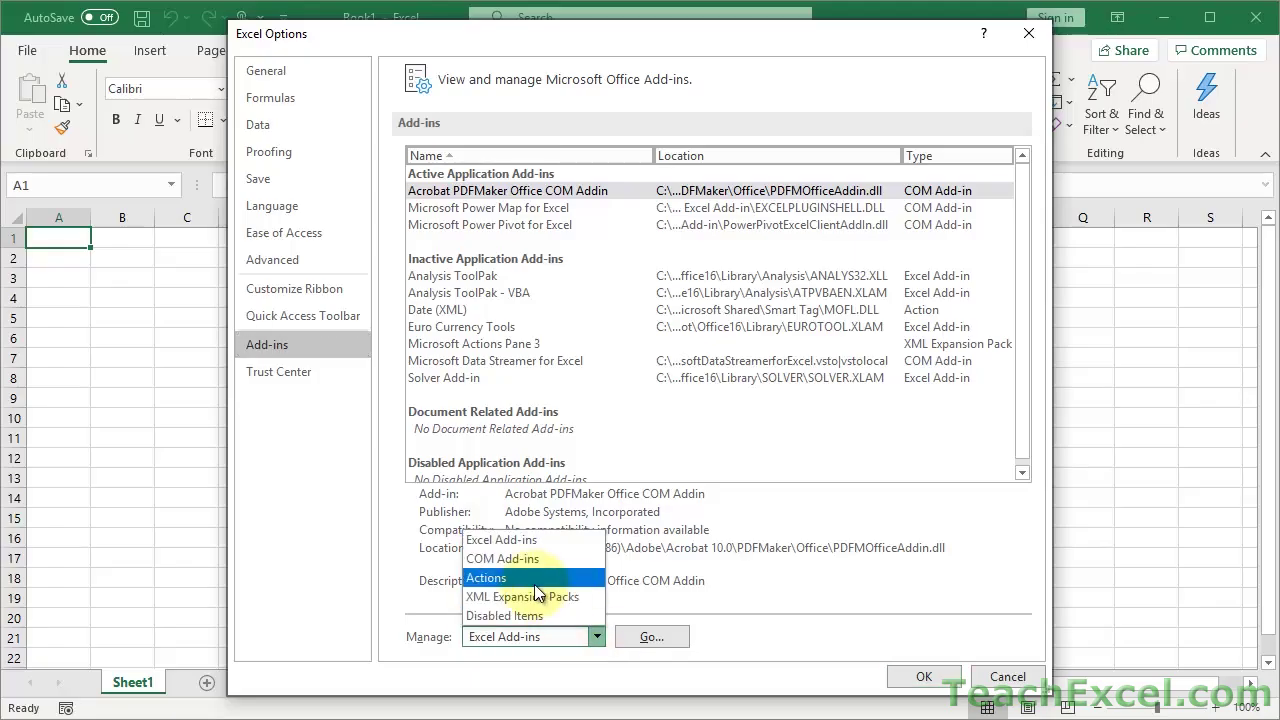
{"action": "left_click", "coordinate": [503, 541]}
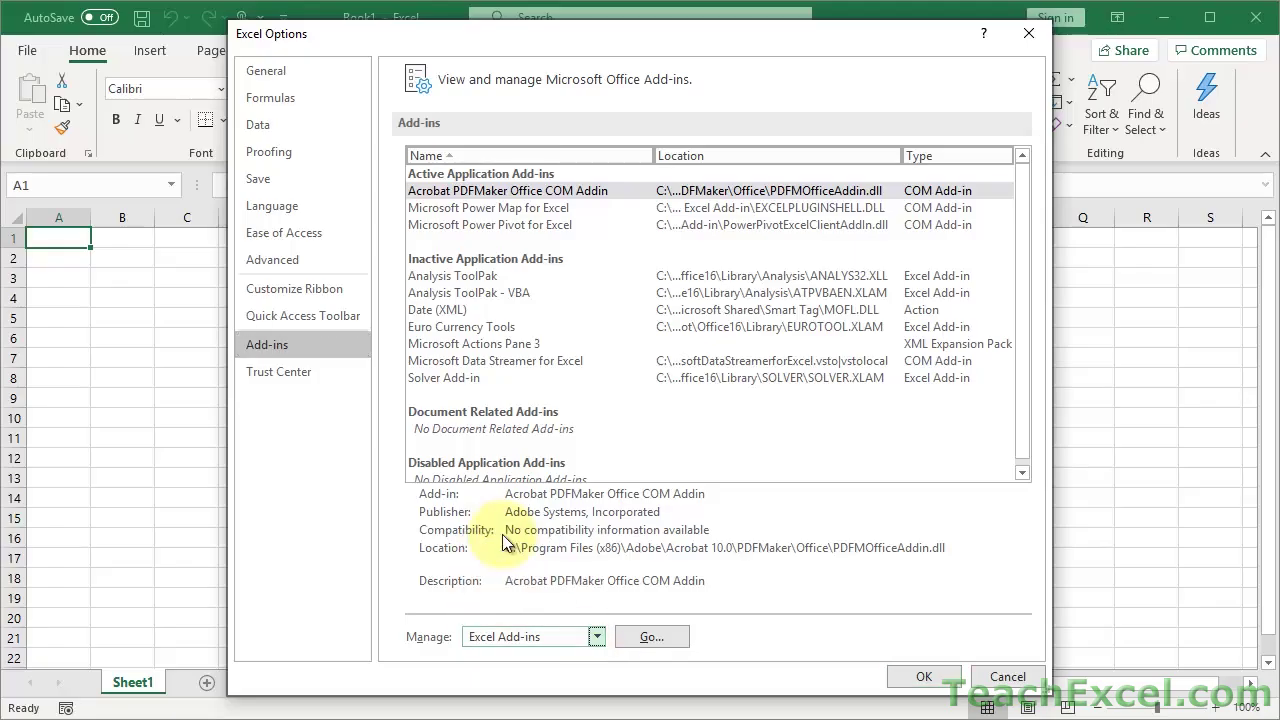
{"action": "left_click", "coordinate": [634, 636]}
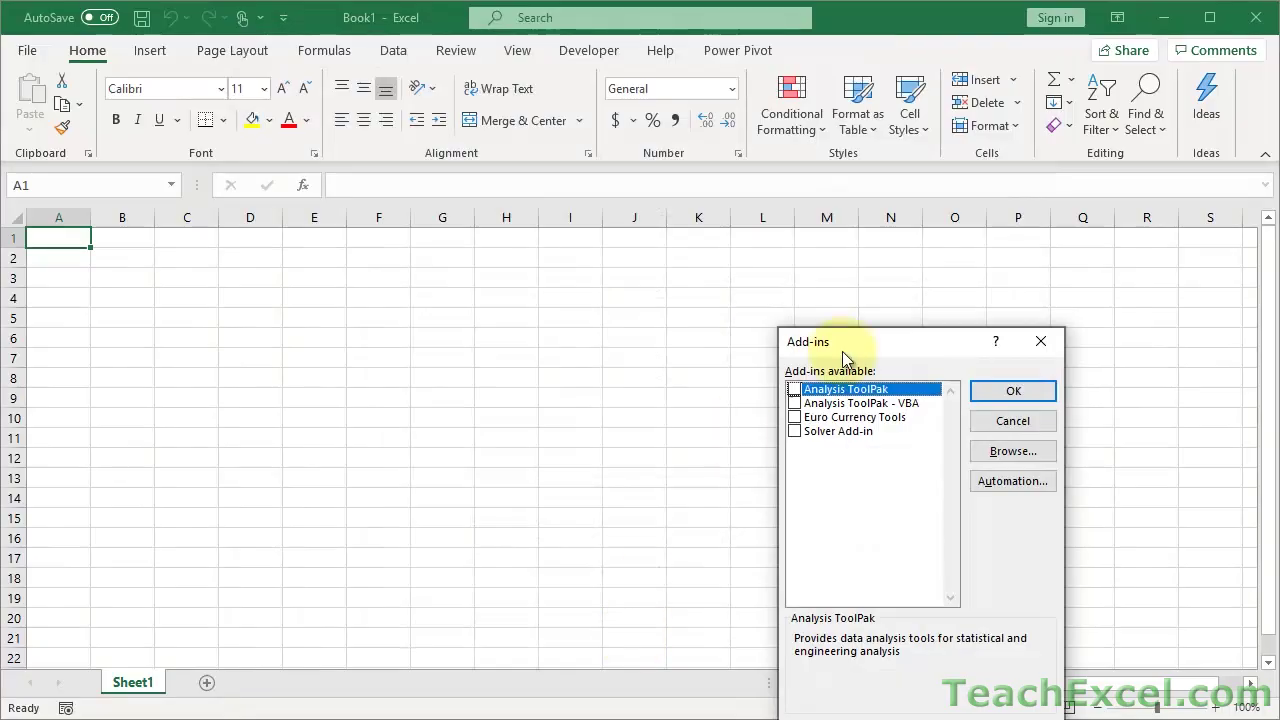
Browse to the samradapps_datepicker file, add it to the list and load it
{"action": "left_click_drag", "start_coordinate": [881, 337], "coordinate": [447, 157]}
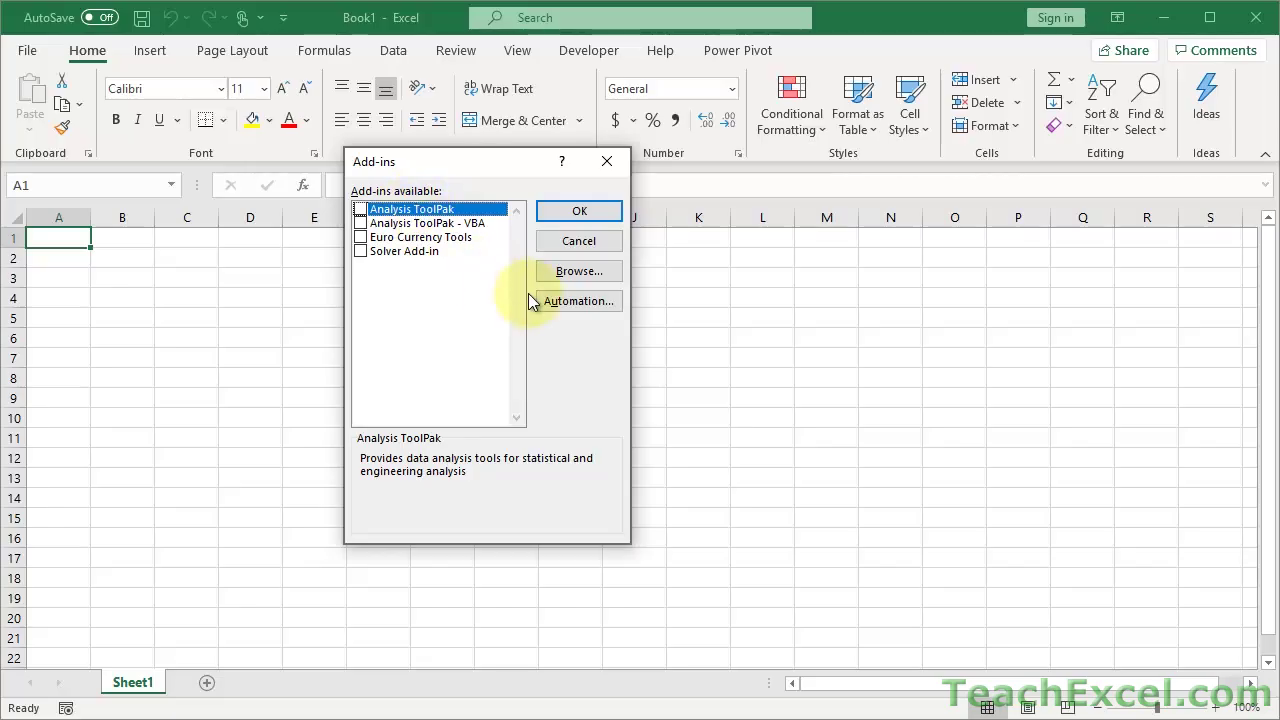
{"action": "left_click", "coordinate": [578, 271]}
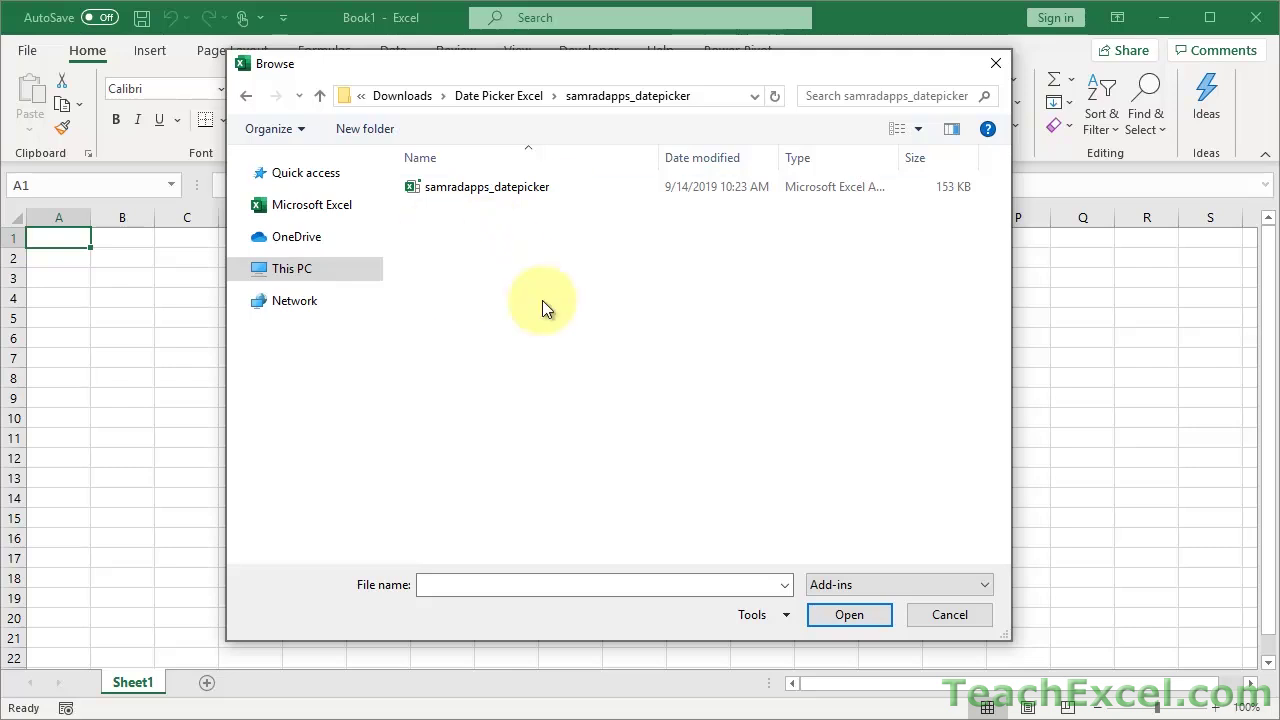
{"action": "left_click", "coordinate": [474, 194]}
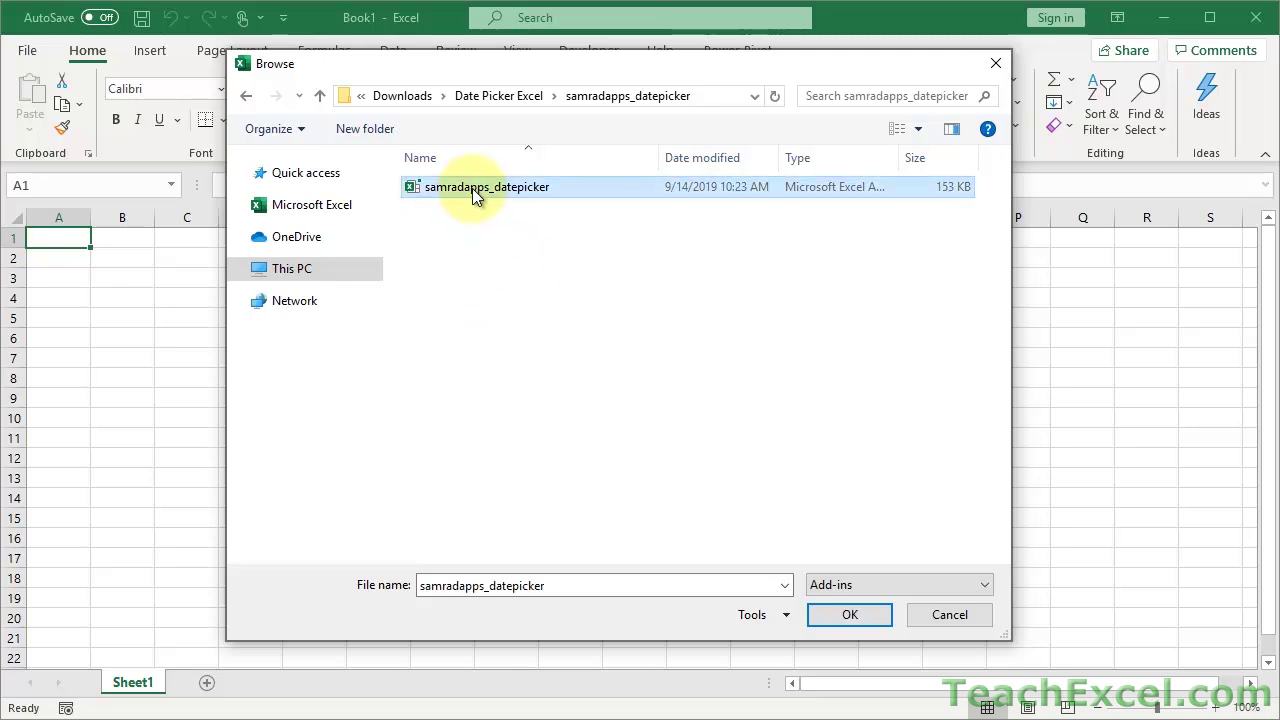
{"action": "left_click", "coordinate": [837, 614]}
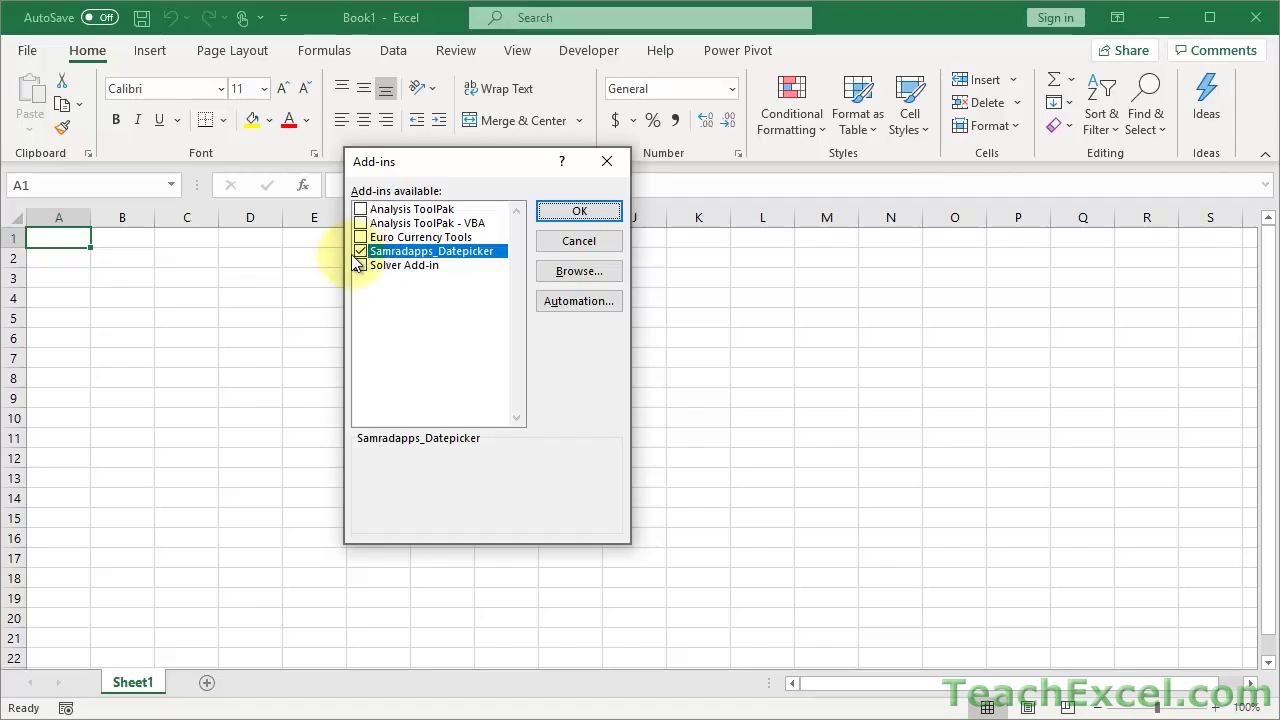
{"action": "left_click", "coordinate": [582, 212]}
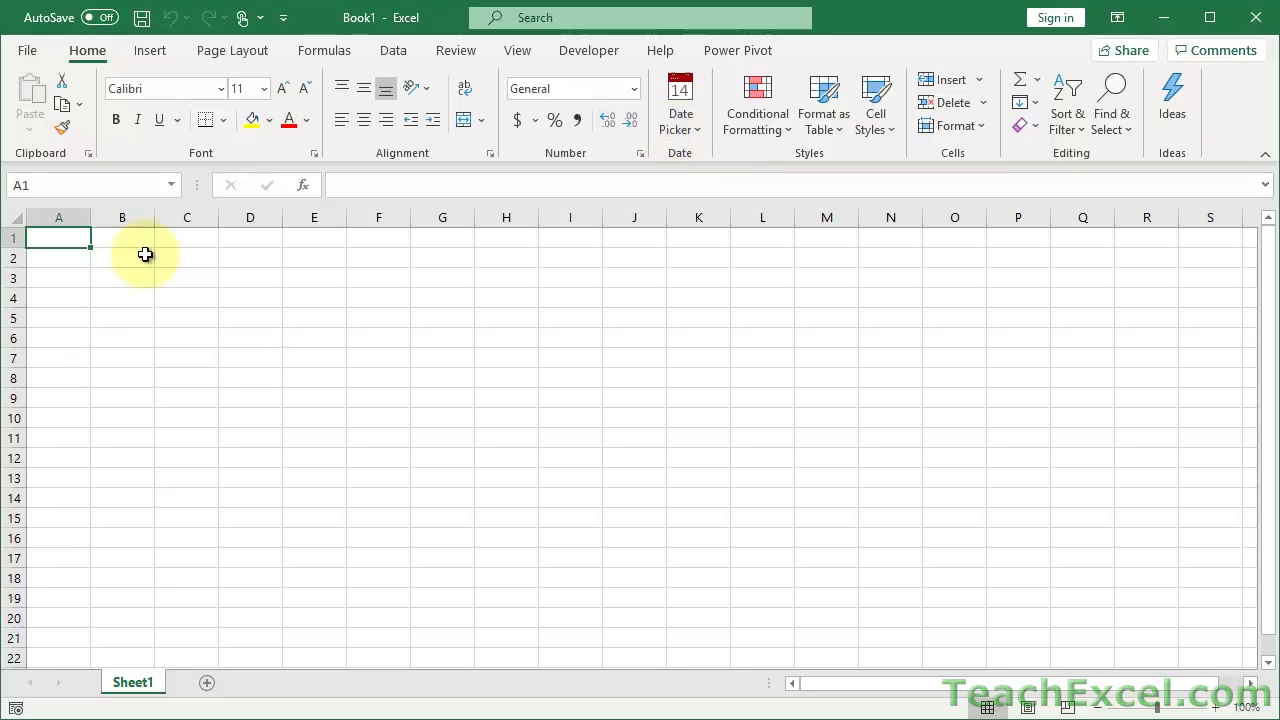
Zoom to 150%, pick September 10, 2019 into A1, and widen column A to fit
{"action": "left_click", "coordinate": [1217, 707]}
{"action": "left_click", "coordinate": [1217, 707]}
{"action": "left_click", "coordinate": [1217, 707]}
{"action": "left_click", "coordinate": [1217, 707]}
{"action": "left_click", "coordinate": [1217, 707]}
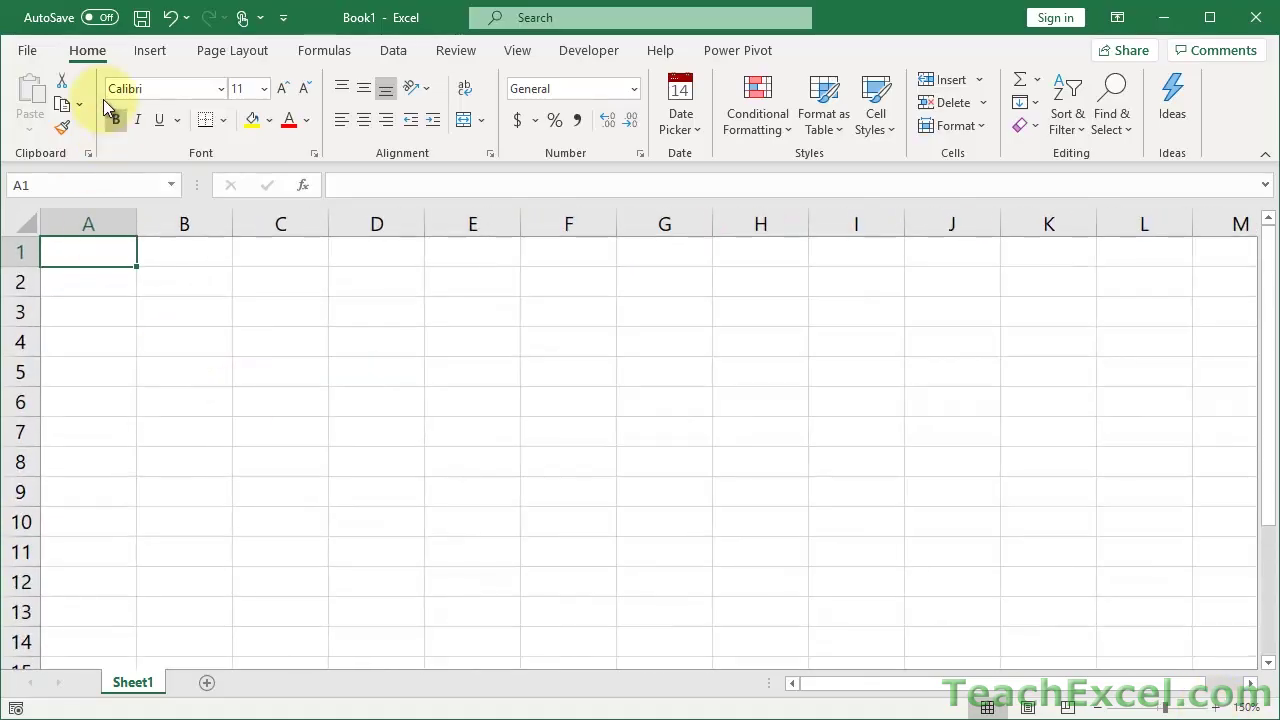
{"action": "left_click", "coordinate": [683, 100]}
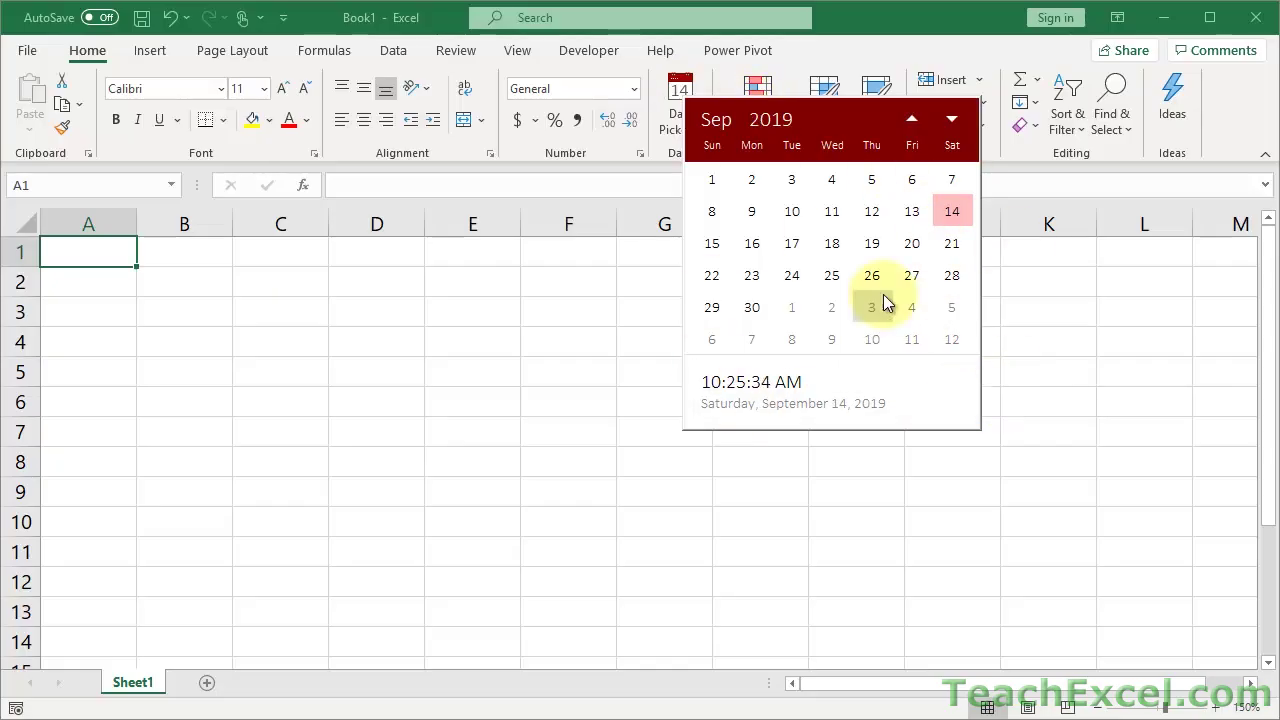
{"action": "left_click", "coordinate": [793, 213]}
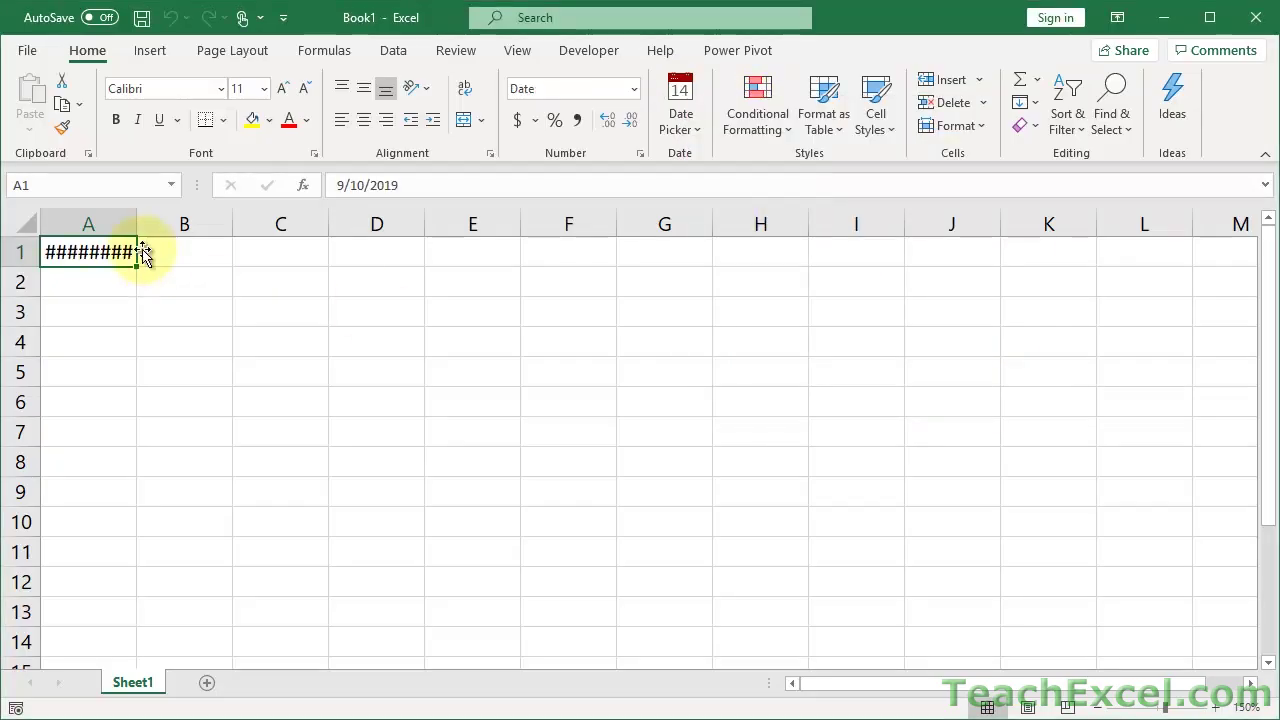
{"action": "double_click", "coordinate": [132, 222]}
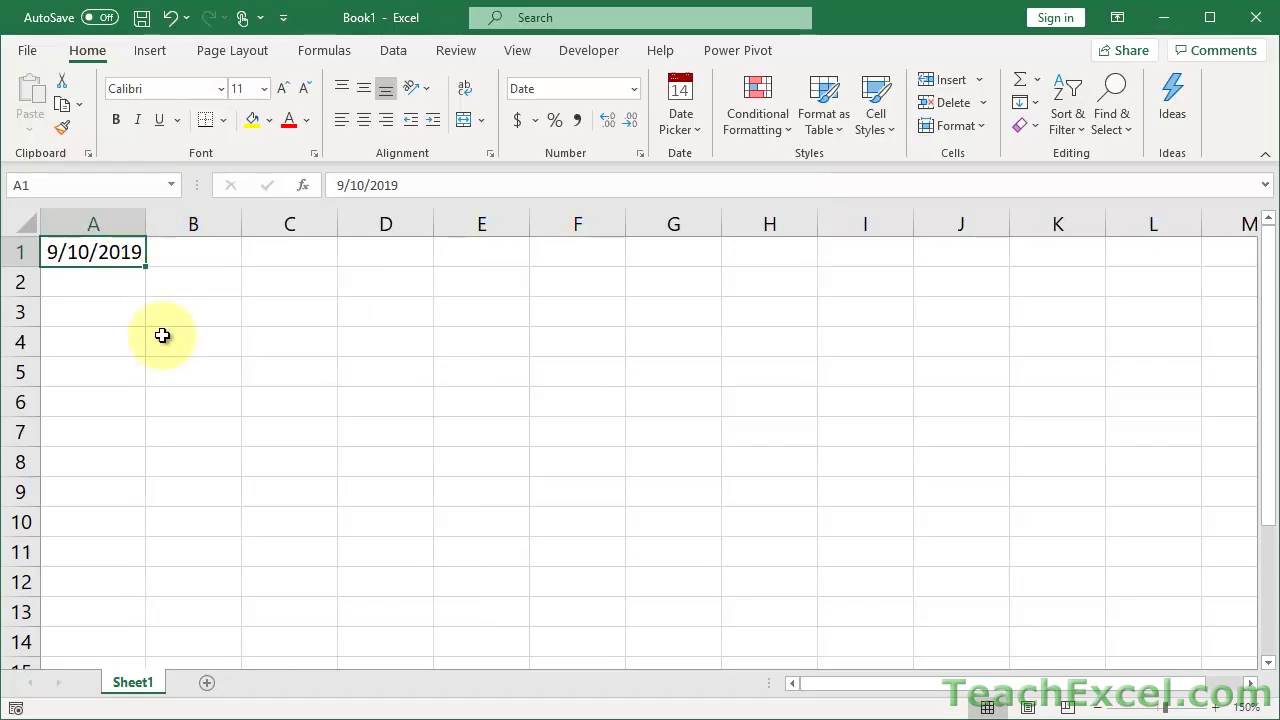
Pick 9/19/2019 for A2 and 9/16/2019 for A3 from their calendars
{"action": "left_click", "coordinate": [119, 293]}
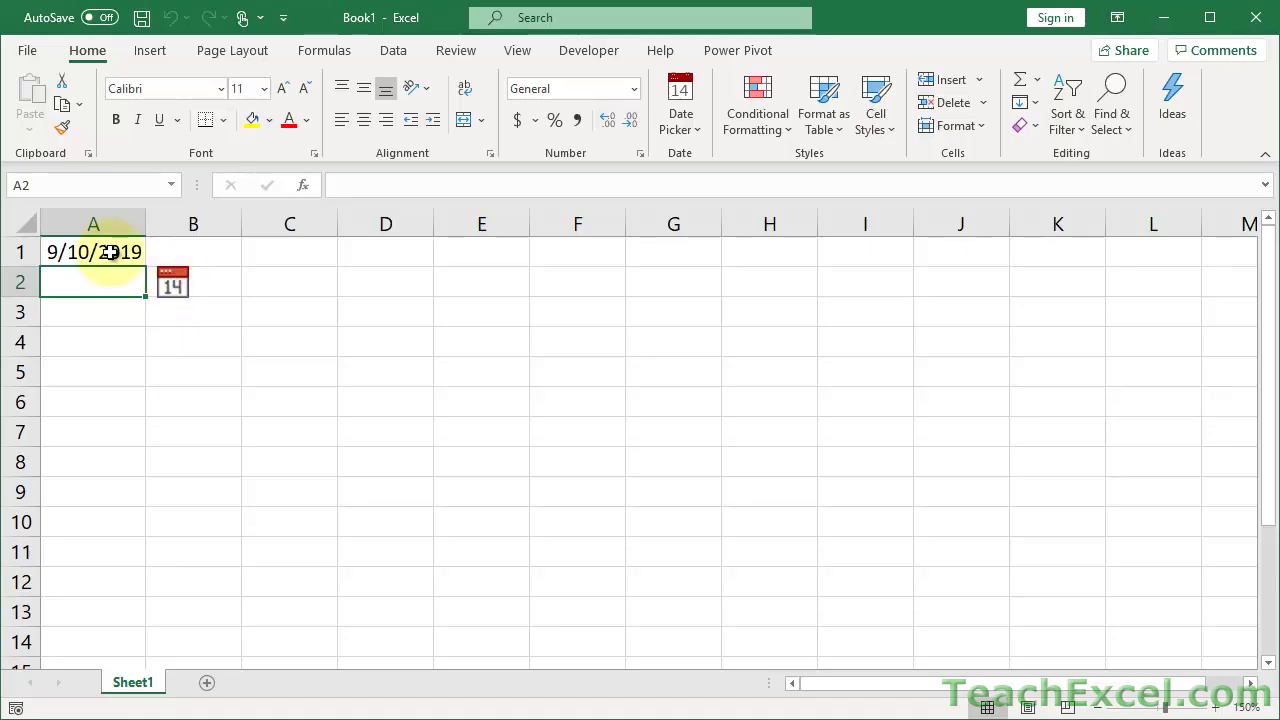
{"action": "left_click", "coordinate": [174, 288]}
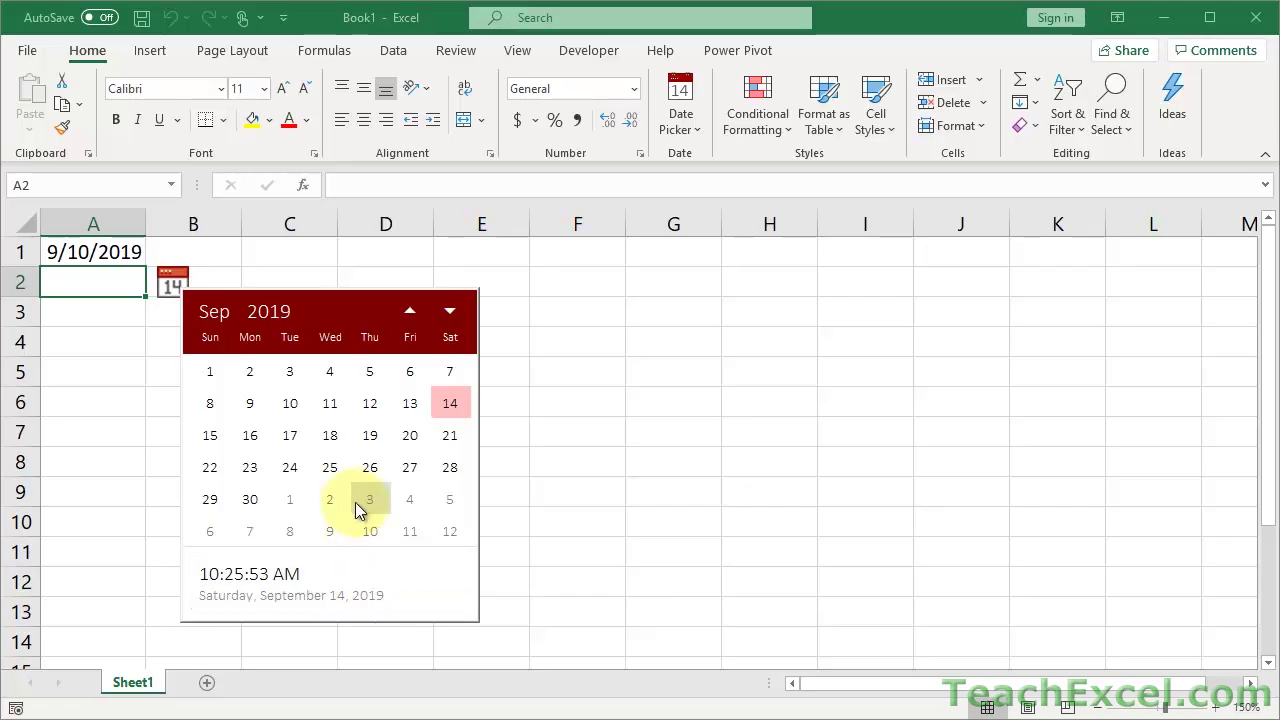
{"action": "left_click", "coordinate": [369, 437]}
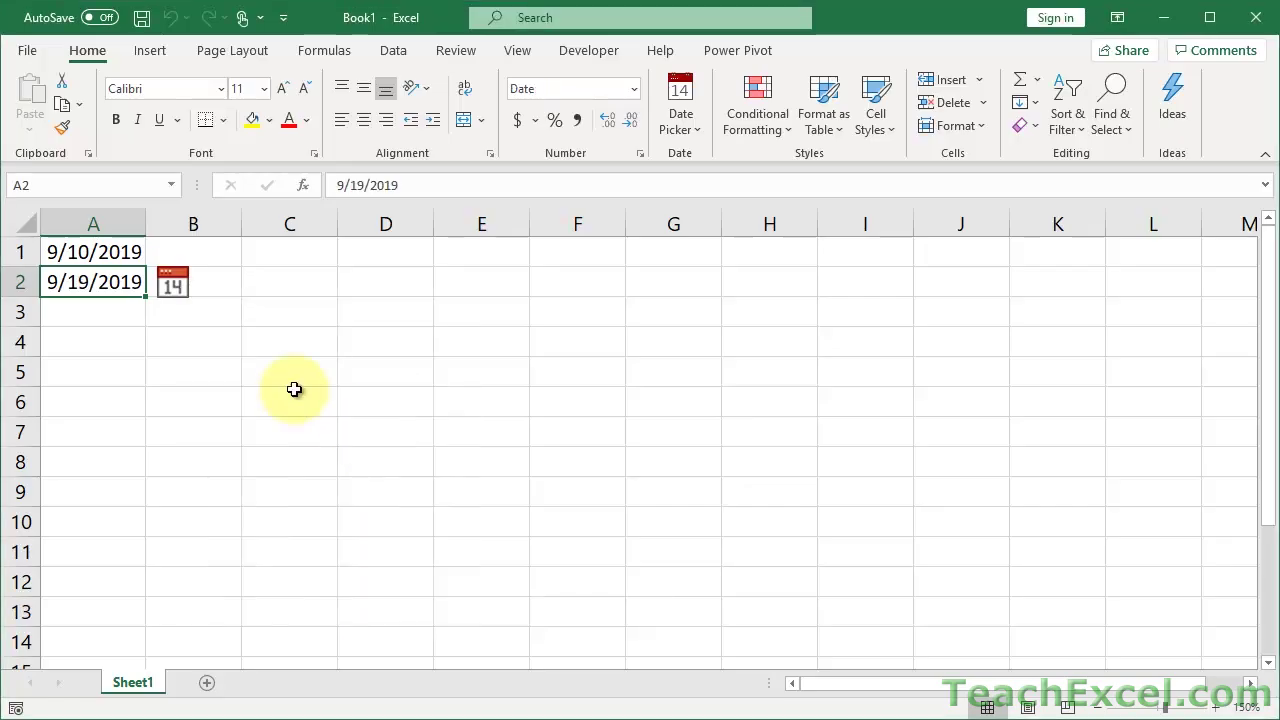
{"action": "key", "text": "Down"}
{"action": "left_click", "coordinate": [172, 313]}
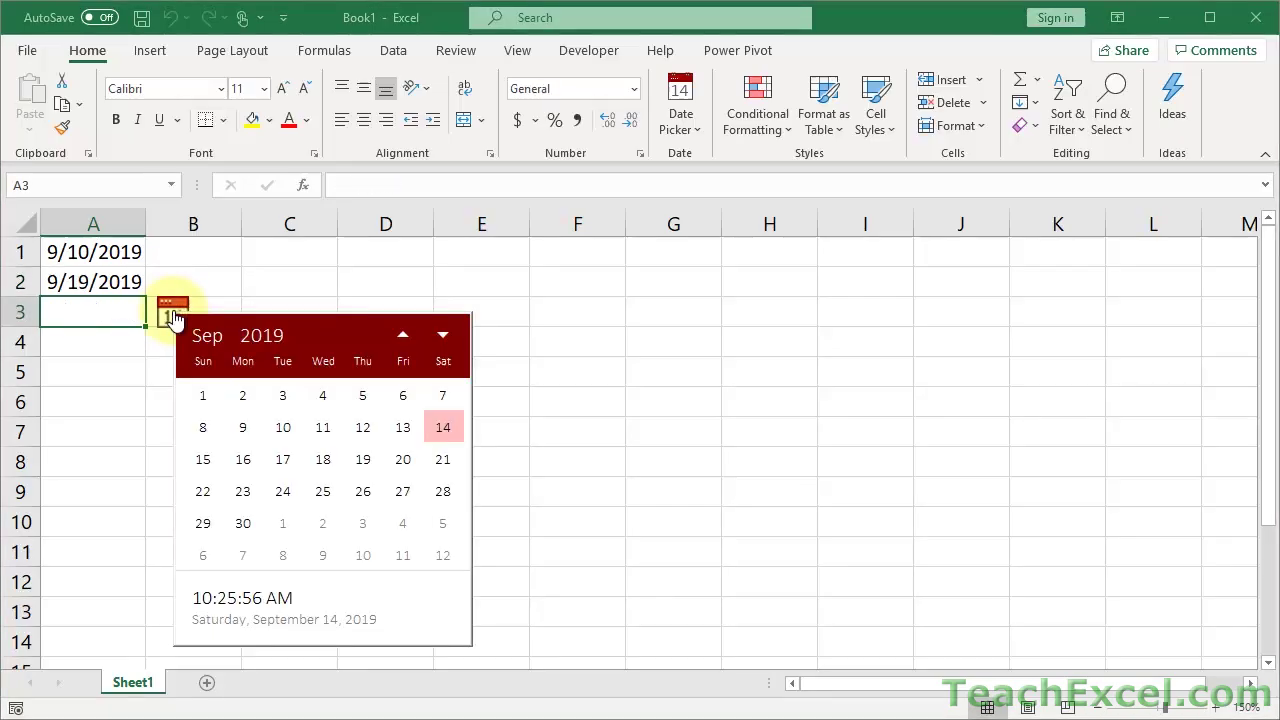
{"action": "left_click", "coordinate": [240, 465]}
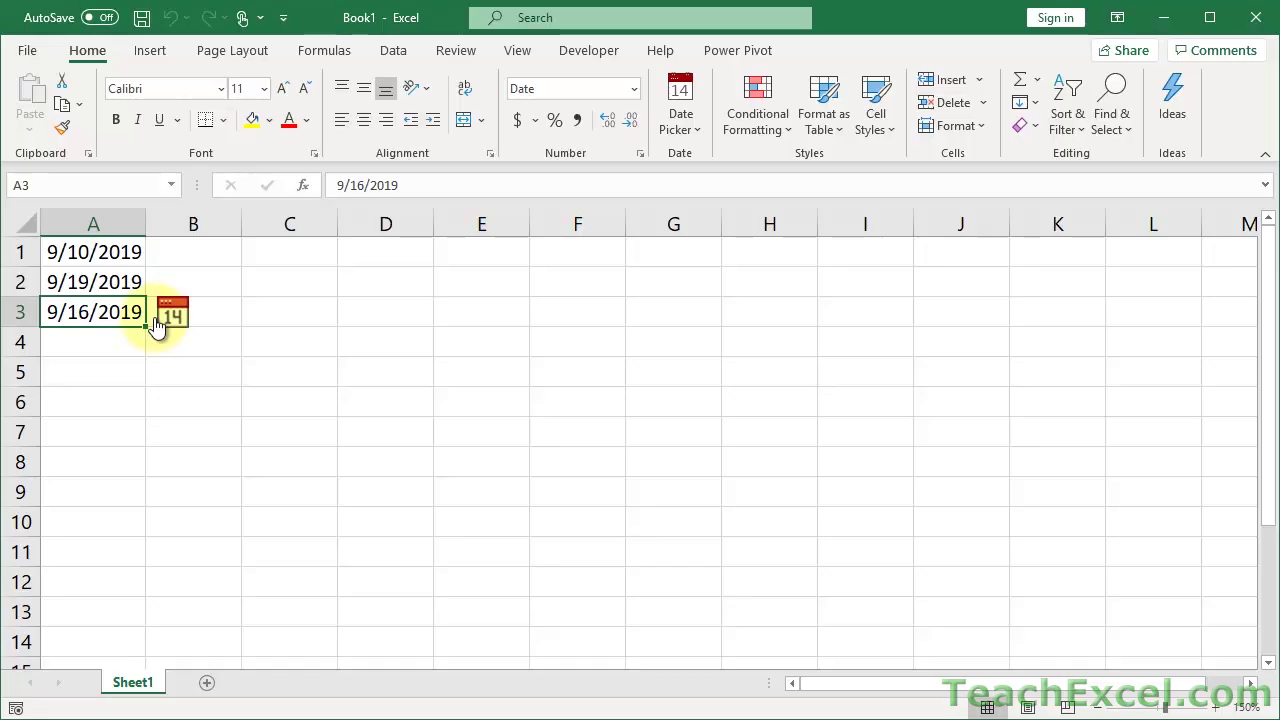
Select cells E2, A2, A3, A4 and finally C1 in turn
{"action": "left_click", "coordinate": [484, 290]}
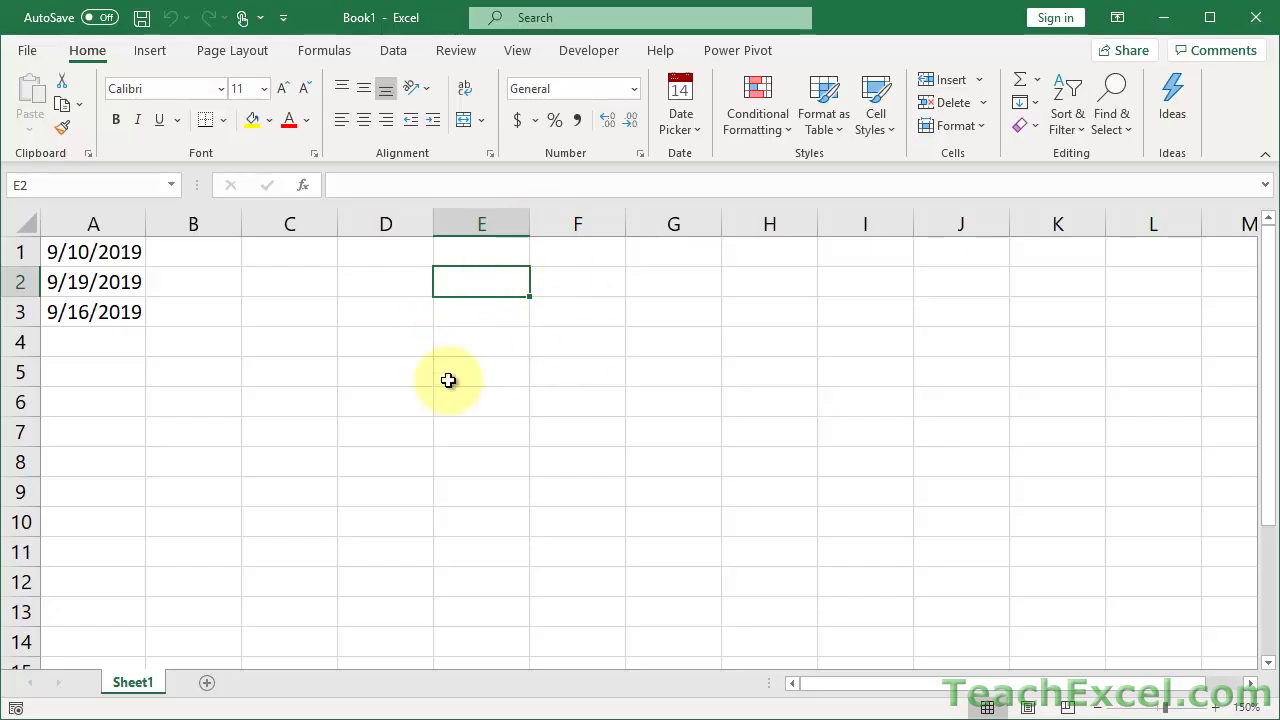
{"action": "left_click", "coordinate": [102, 283]}
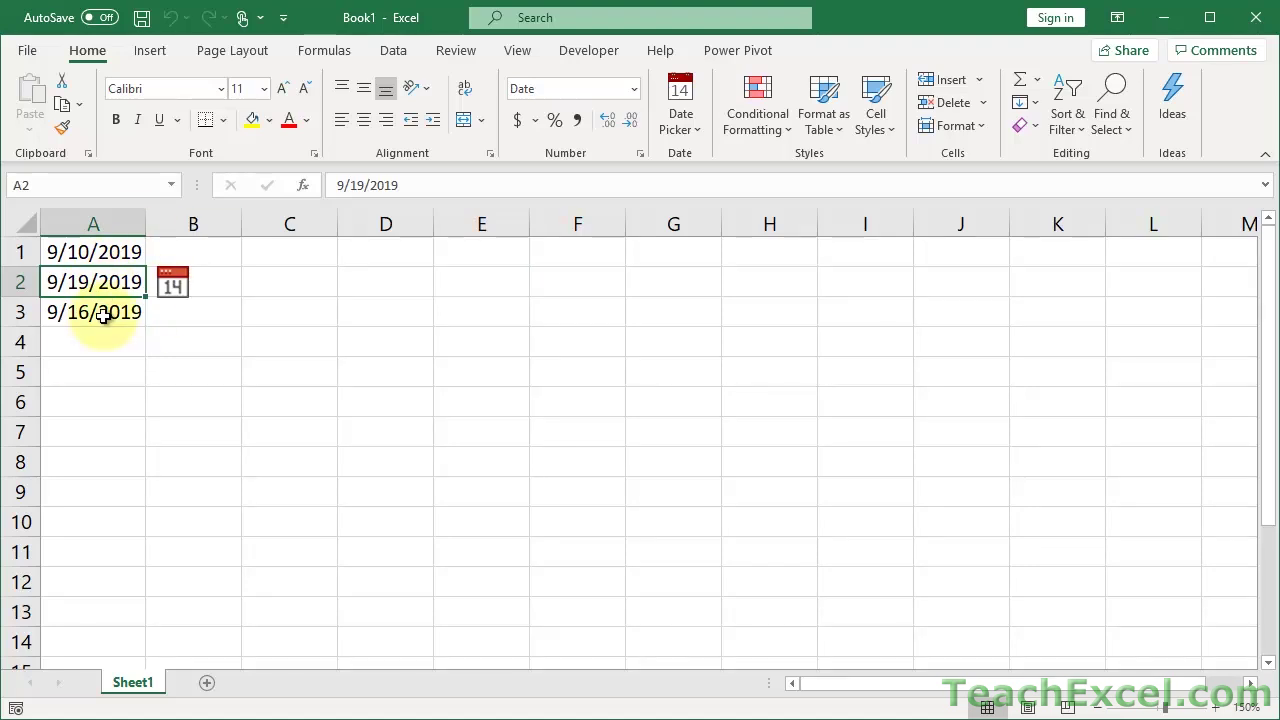
{"action": "left_click", "coordinate": [103, 315]}
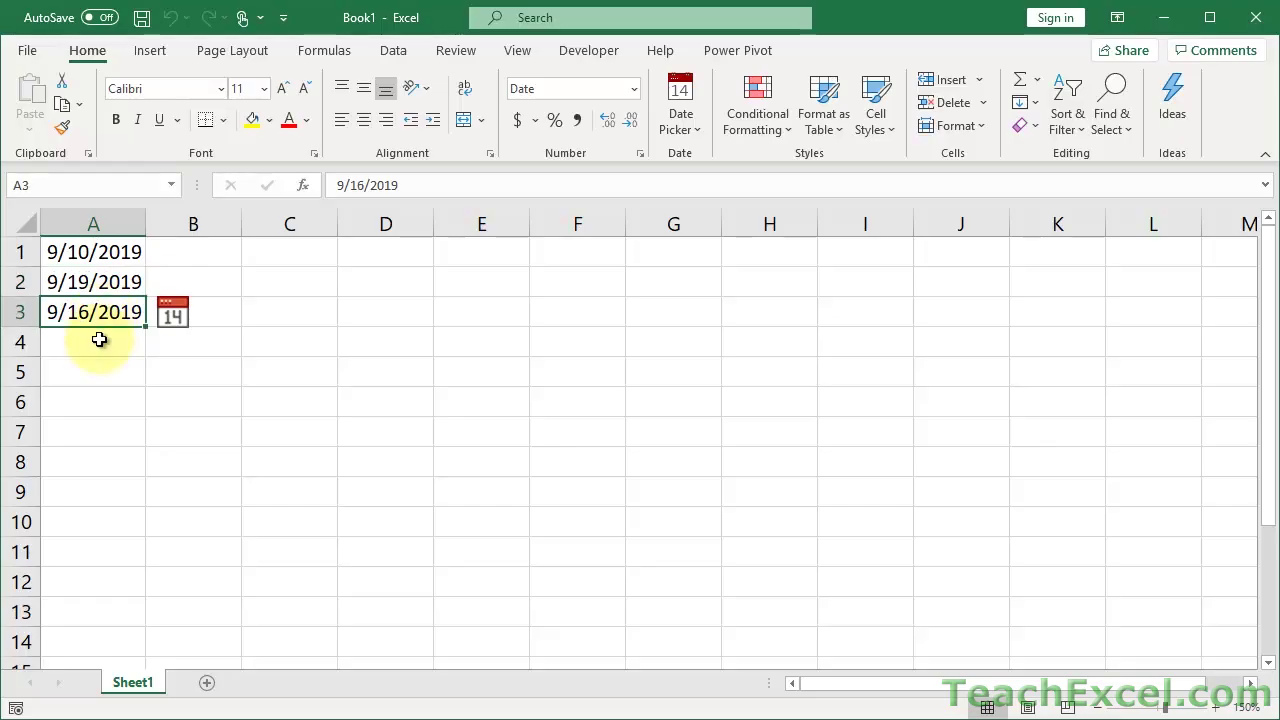
{"action": "left_click", "coordinate": [99, 340]}
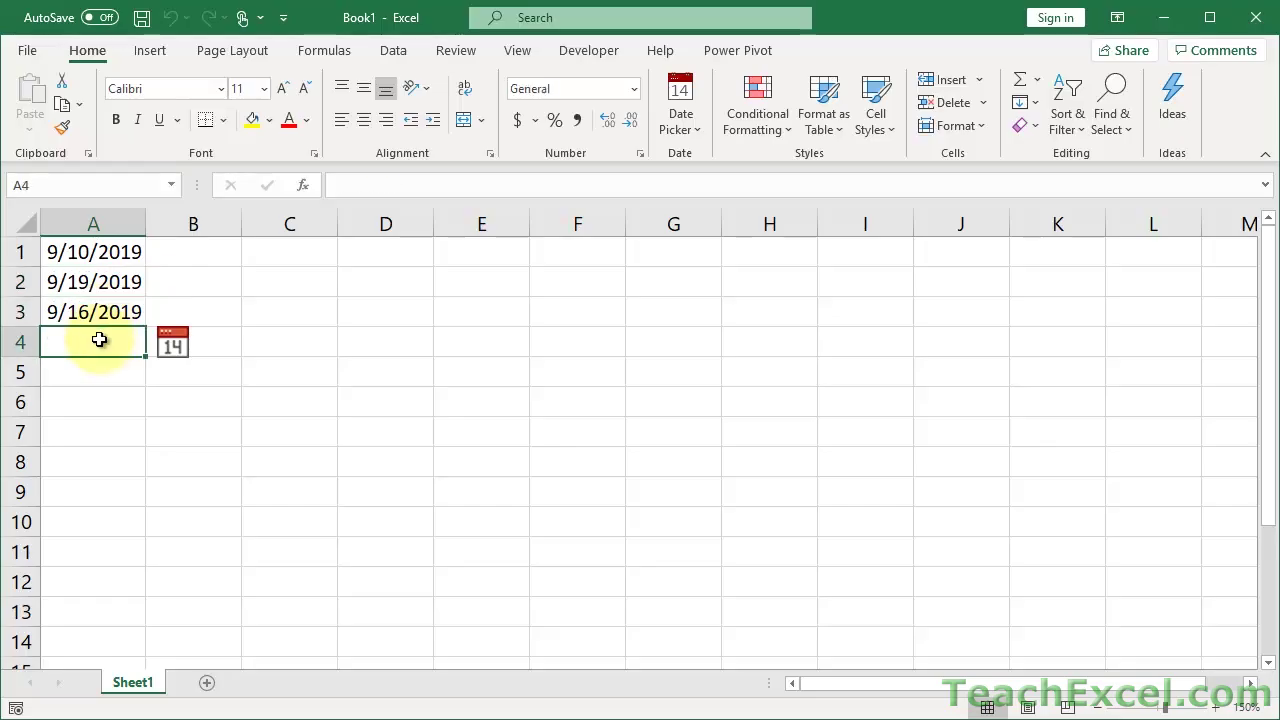
{"action": "left_click", "coordinate": [285, 253]}
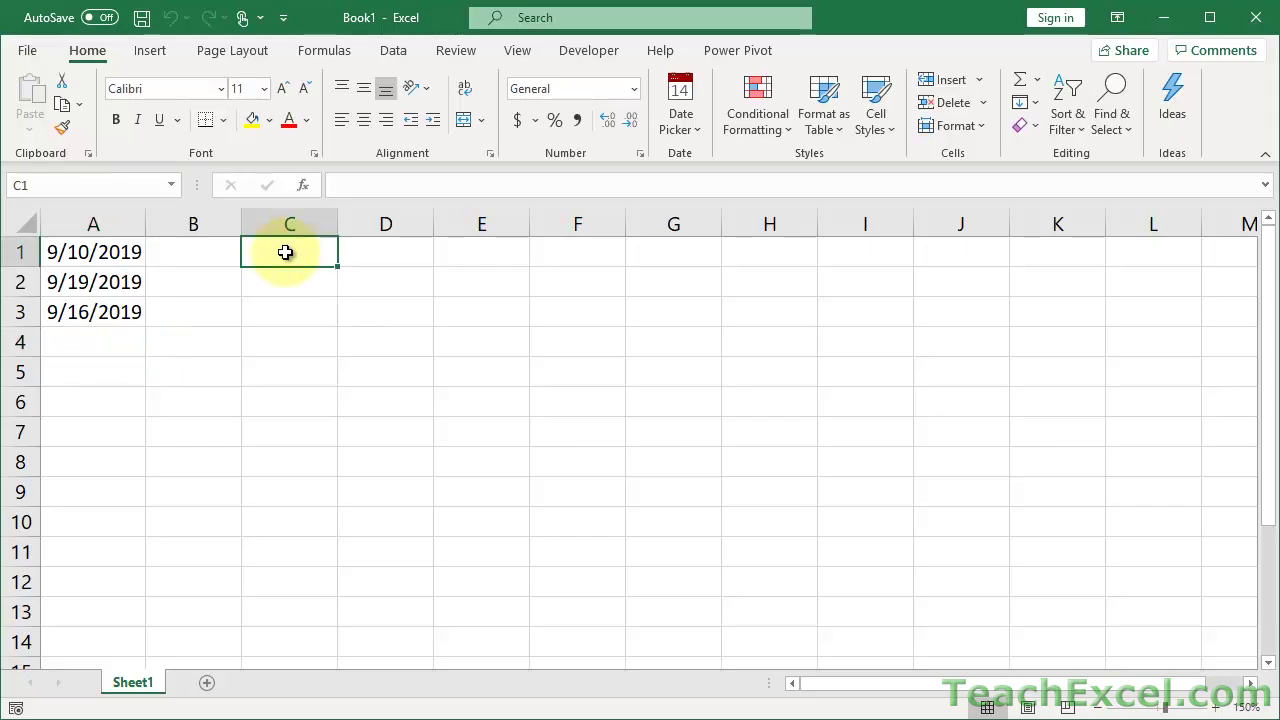
Check the shortcut menus of C1 and C14 for a date picker option
{"action": "right_click", "coordinate": [285, 253]}
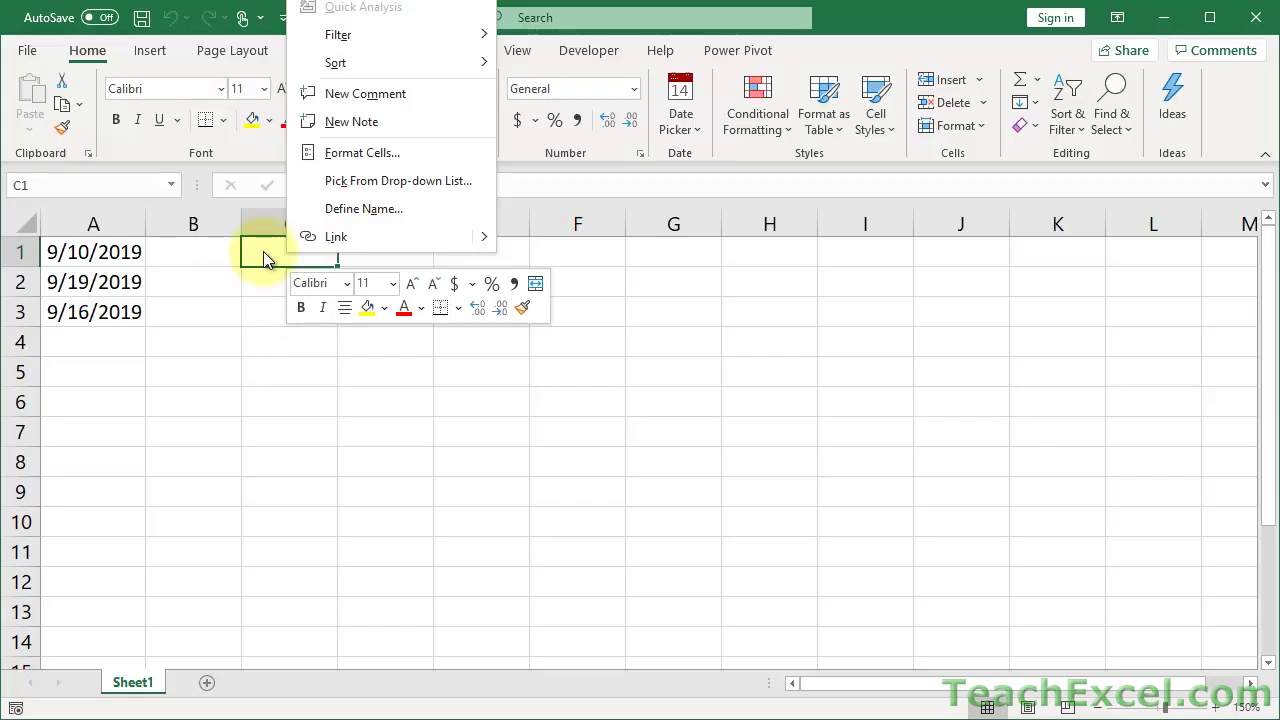
{"action": "left_click", "coordinate": [279, 638]}
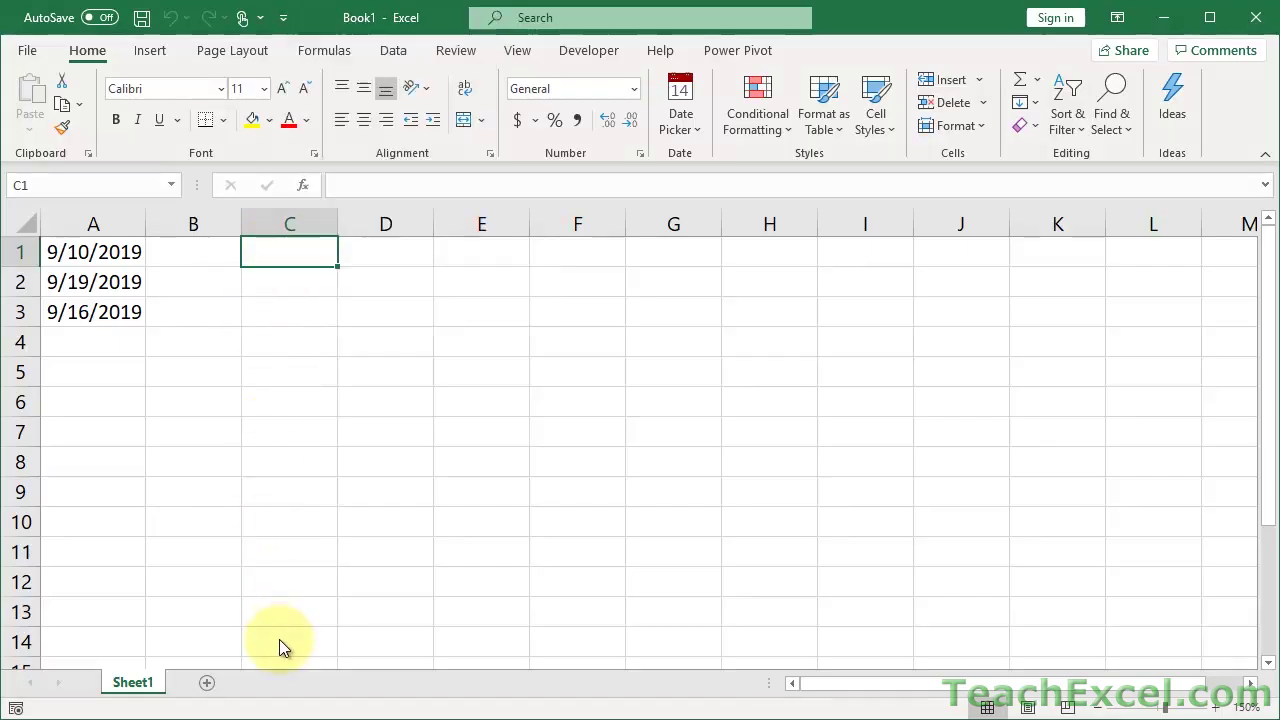
{"action": "right_click", "coordinate": [279, 639]}
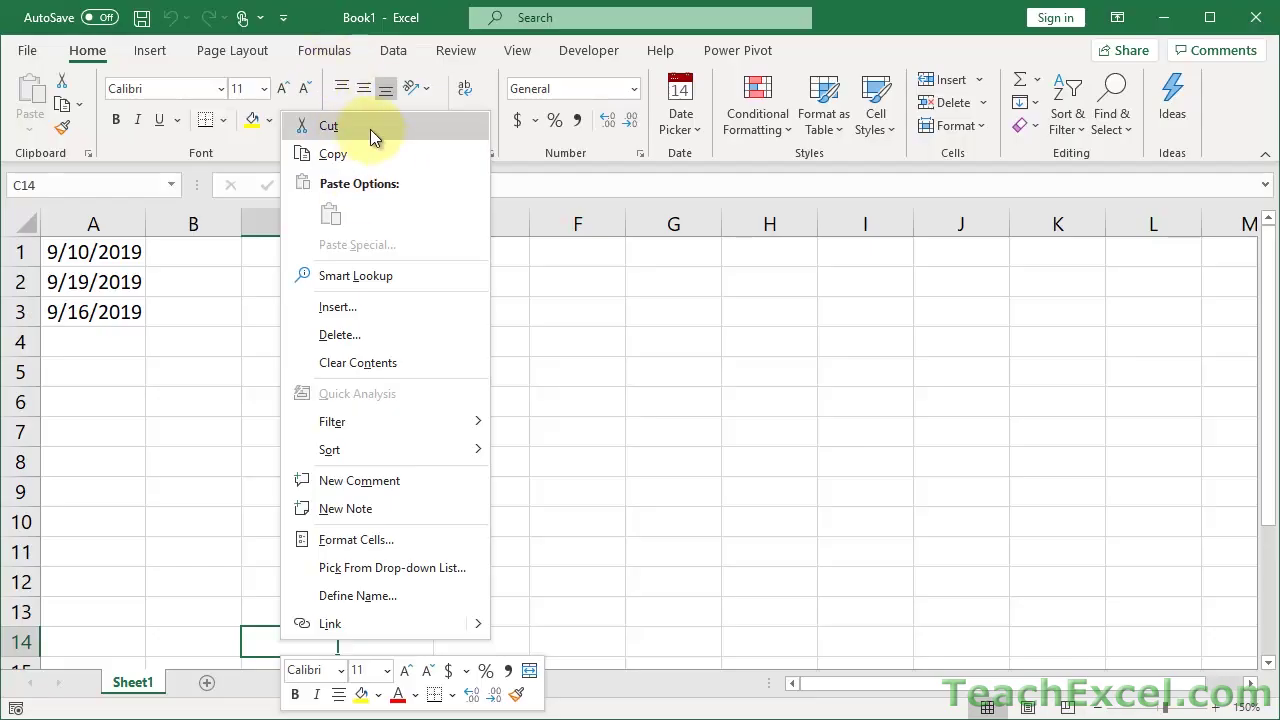
Toggle the Date Picker's Show on Right Click option off and back on
{"action": "left_click", "coordinate": [680, 140]}
{"action": "left_click", "coordinate": [685, 135]}
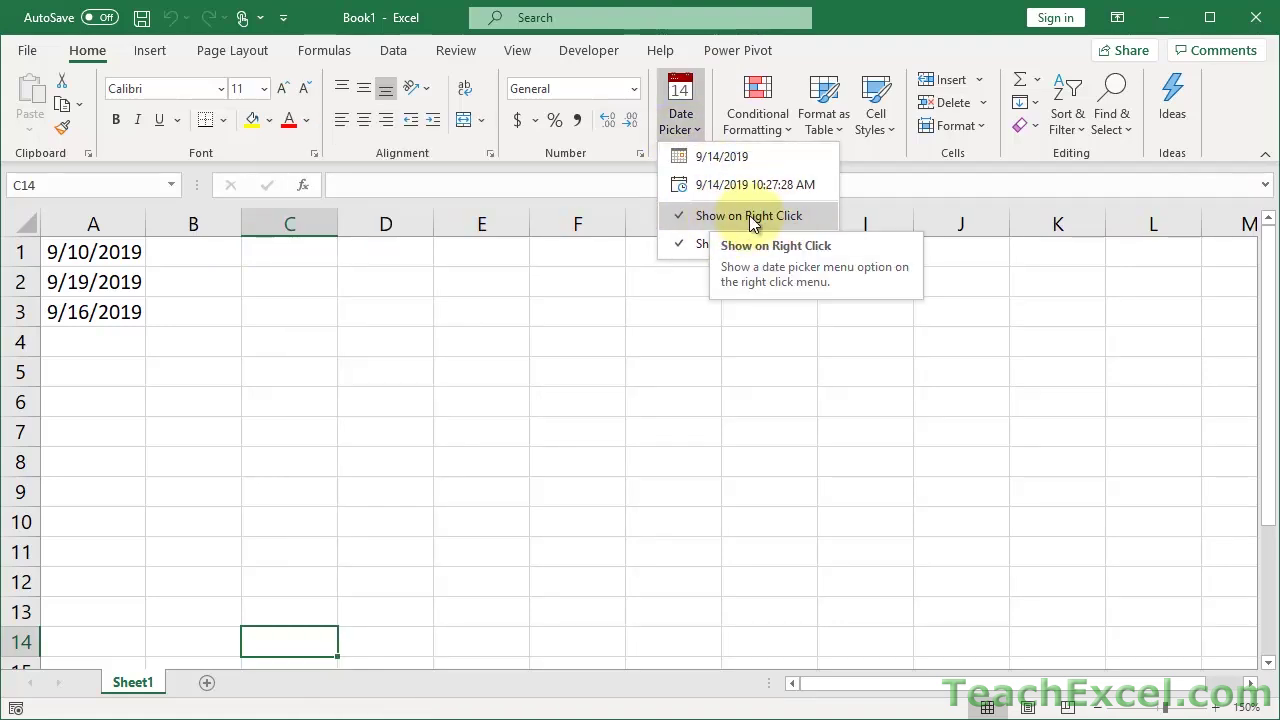
{"action": "left_click", "coordinate": [692, 222]}
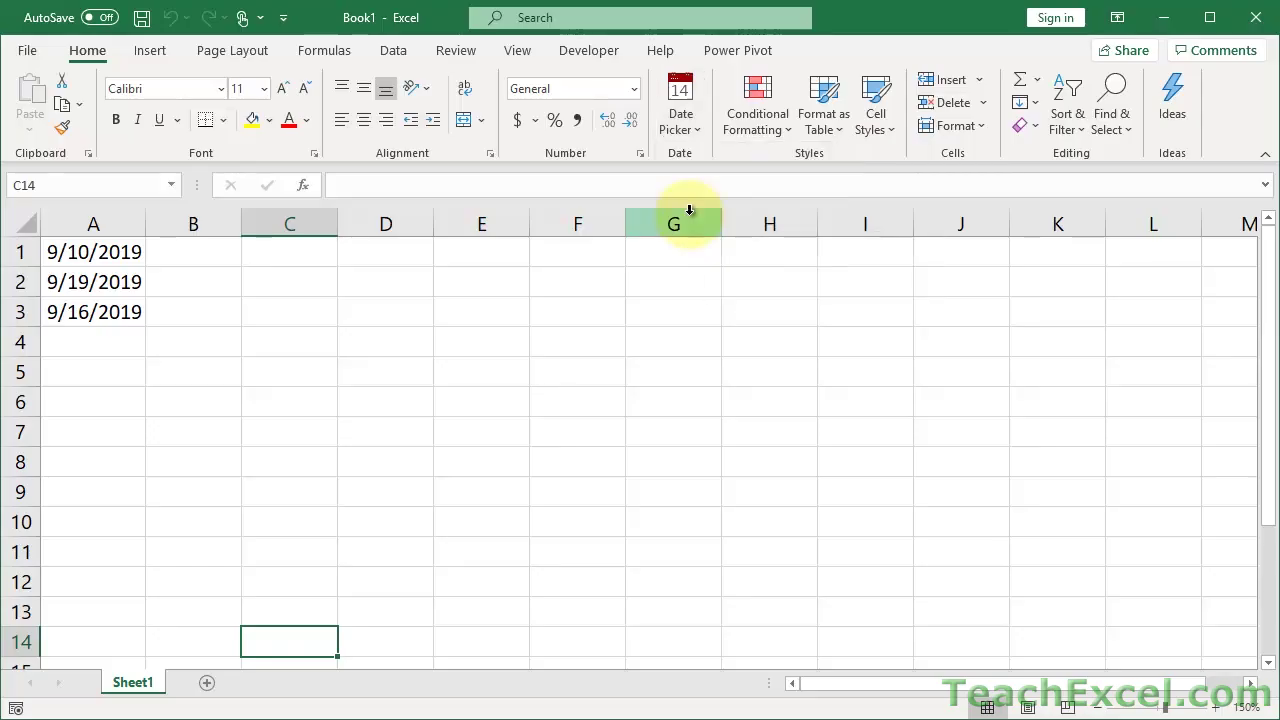
{"action": "left_click", "coordinate": [684, 130]}
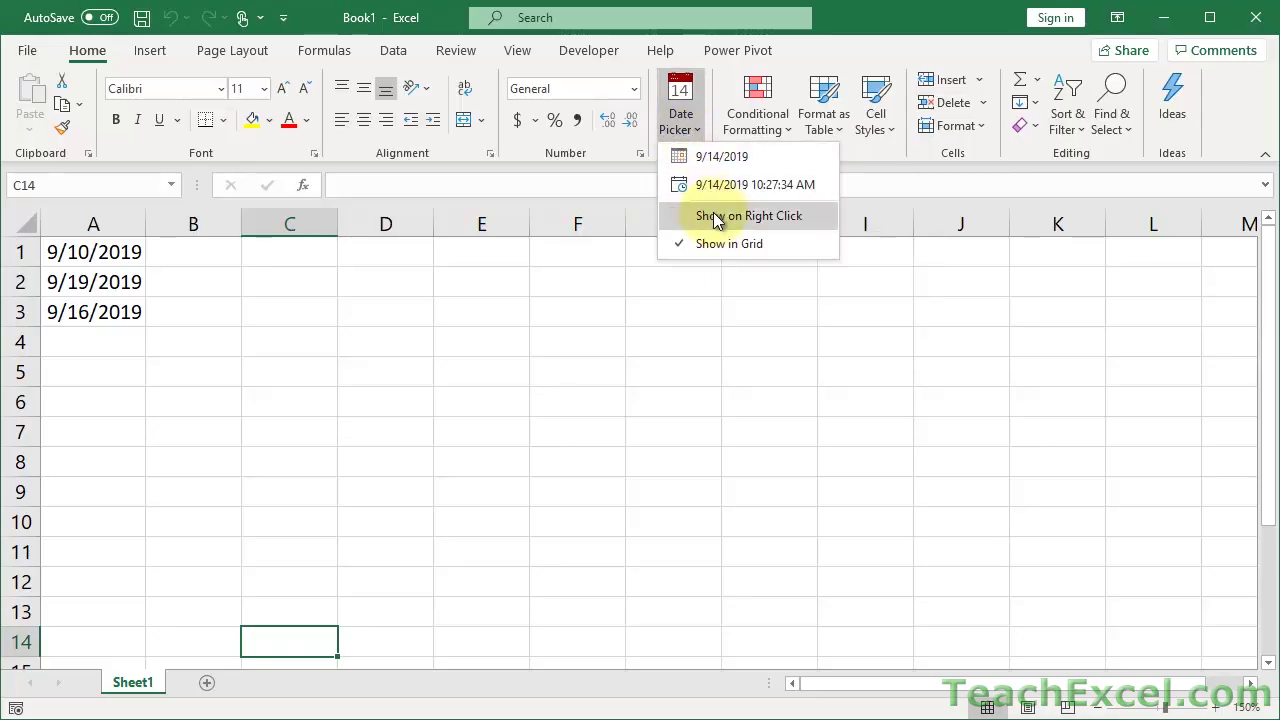
{"action": "left_click", "coordinate": [716, 219]}
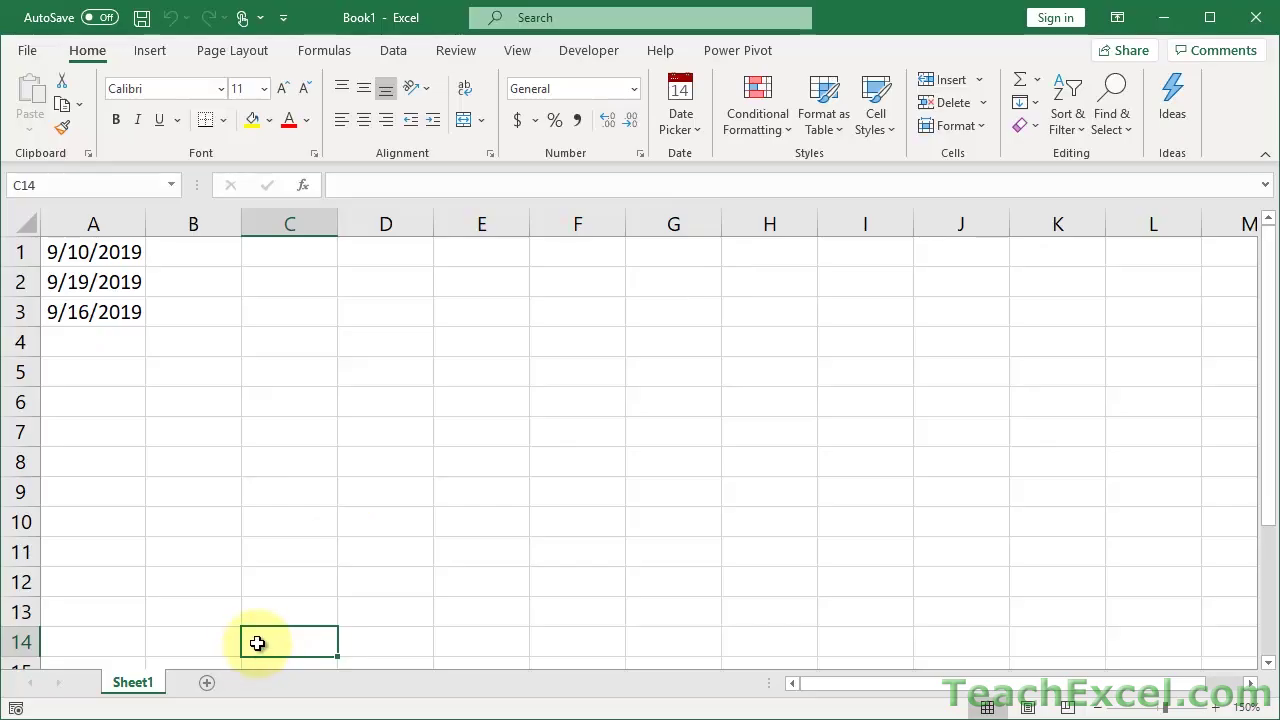
Enter 9/24/2019 in C14 through the right-click Date Picker and widen column C to fit
{"action": "right_click", "coordinate": [257, 643]}
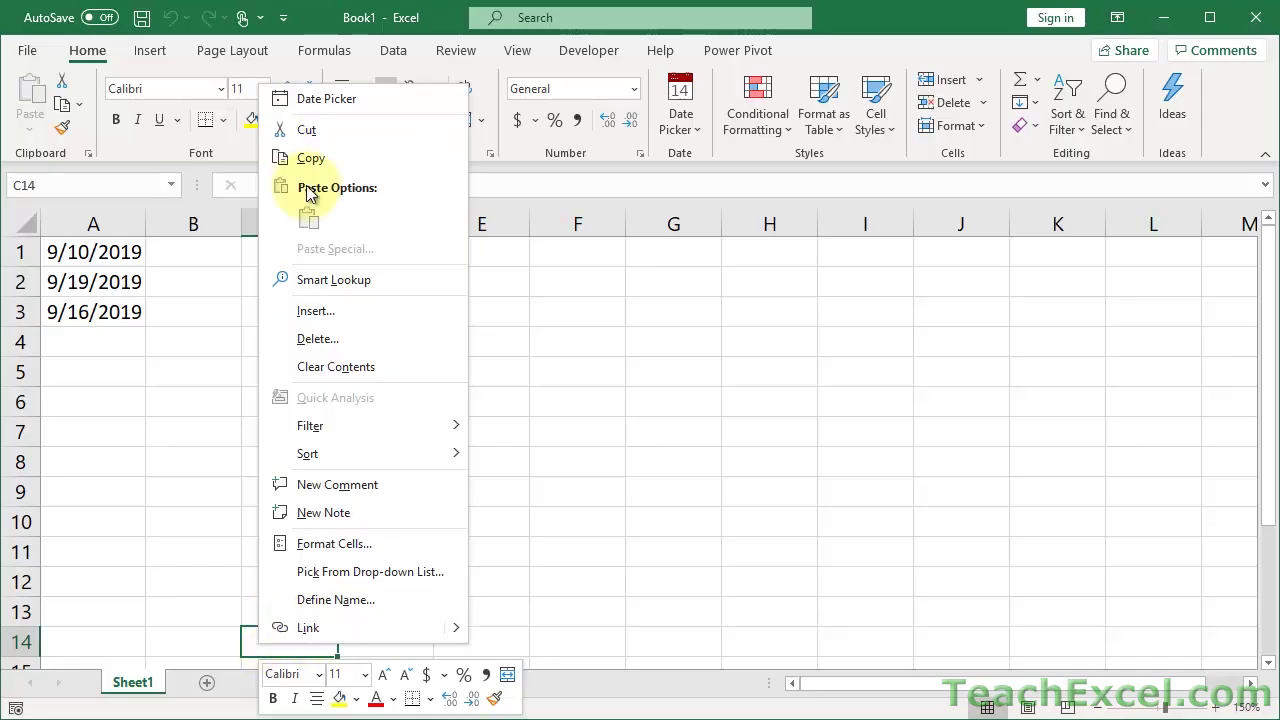
{"action": "left_click", "coordinate": [324, 99]}
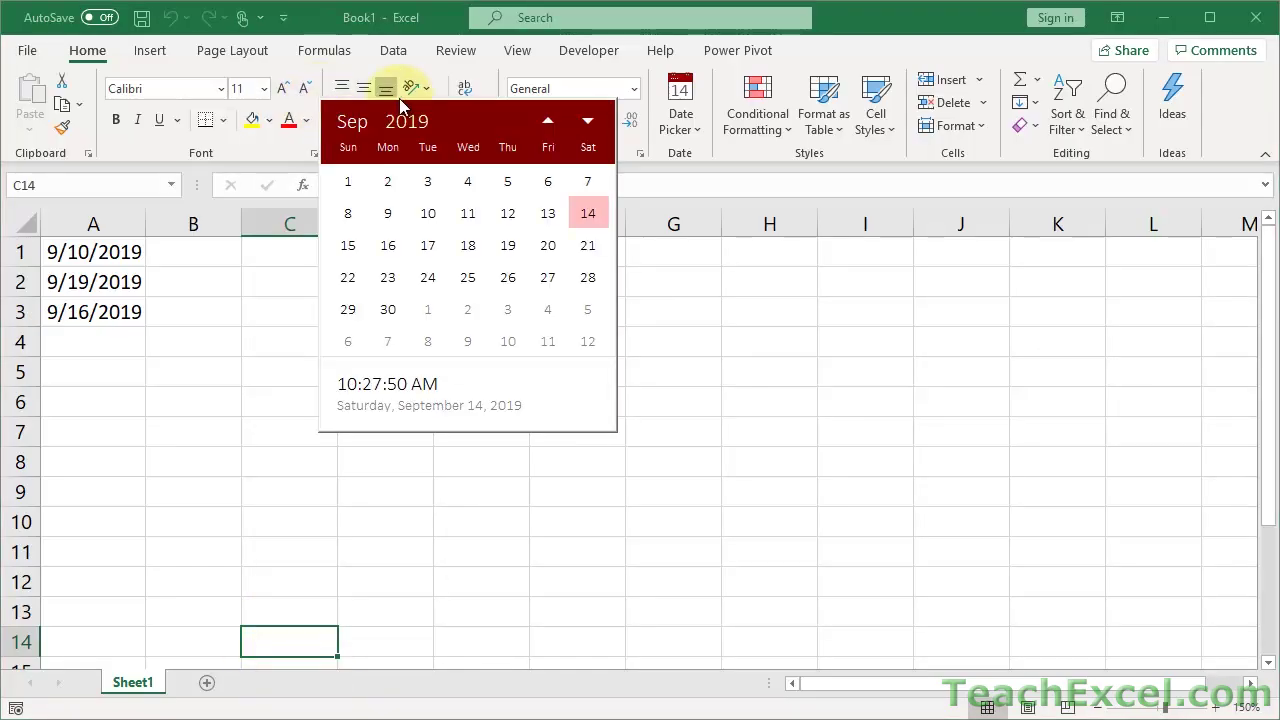
{"action": "left_click", "coordinate": [438, 277]}
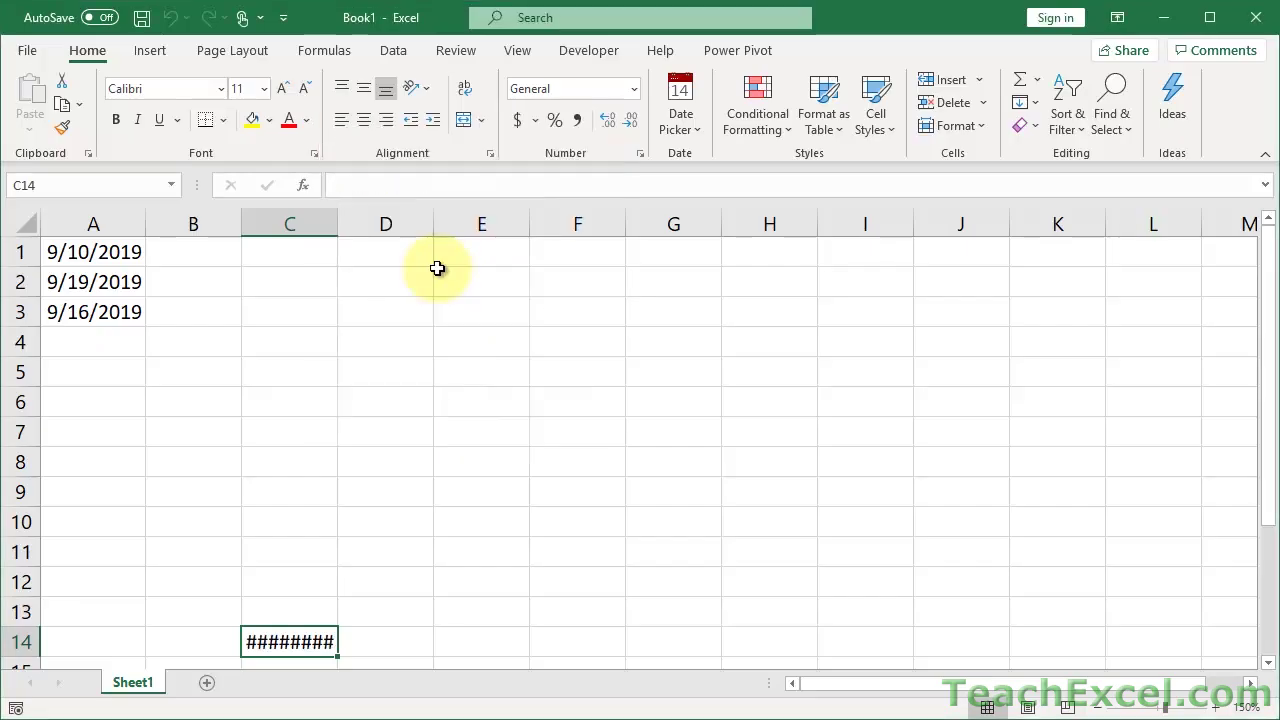
{"action": "double_click", "coordinate": [340, 223]}
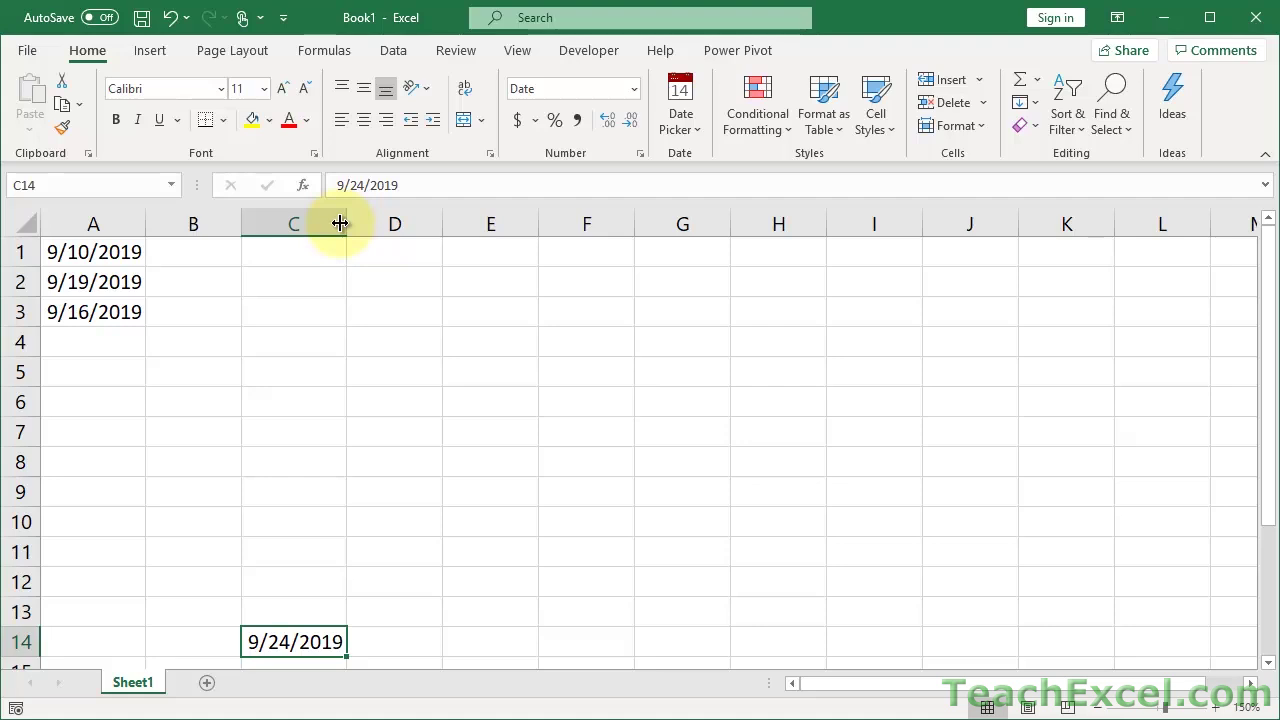
{"action": "left_click", "coordinate": [685, 132]}
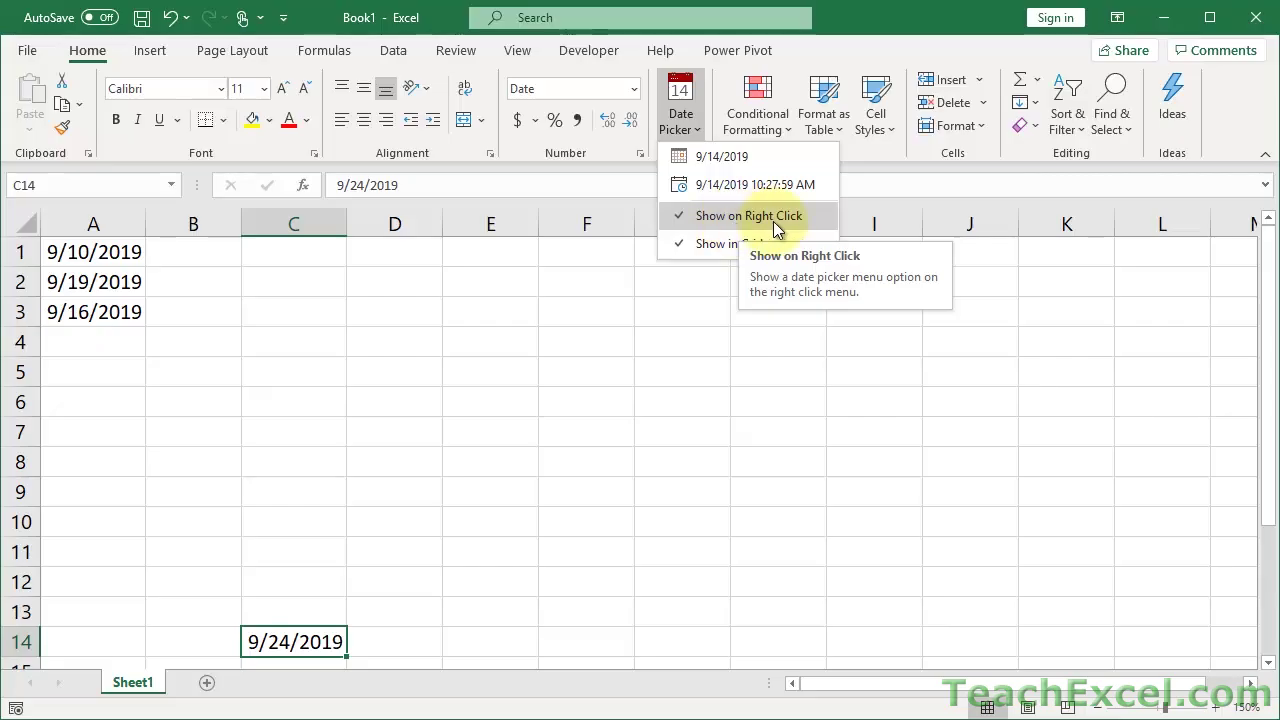
Select the dates in A2 and C14, then uncheck Show in Grid in the Date Picker options
{"action": "left_click", "coordinate": [327, 284]}
{"action": "left_click", "coordinate": [86, 274]}
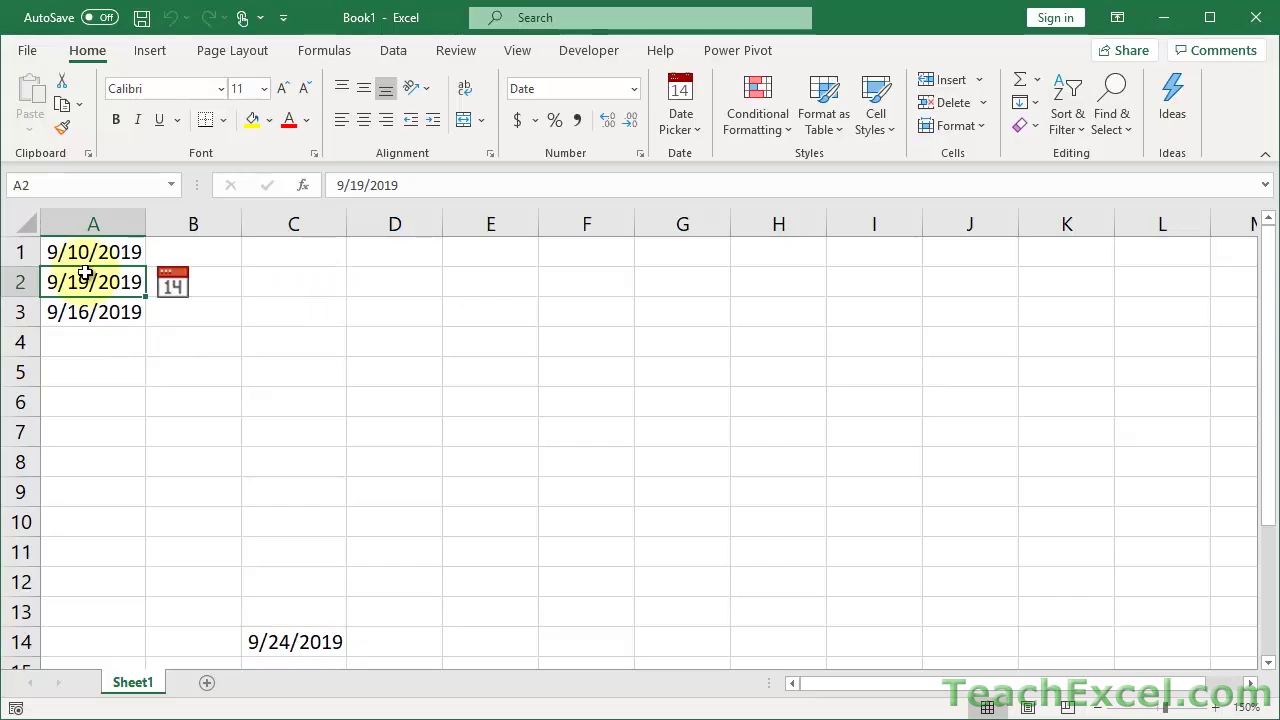
{"action": "left_click", "coordinate": [285, 640]}
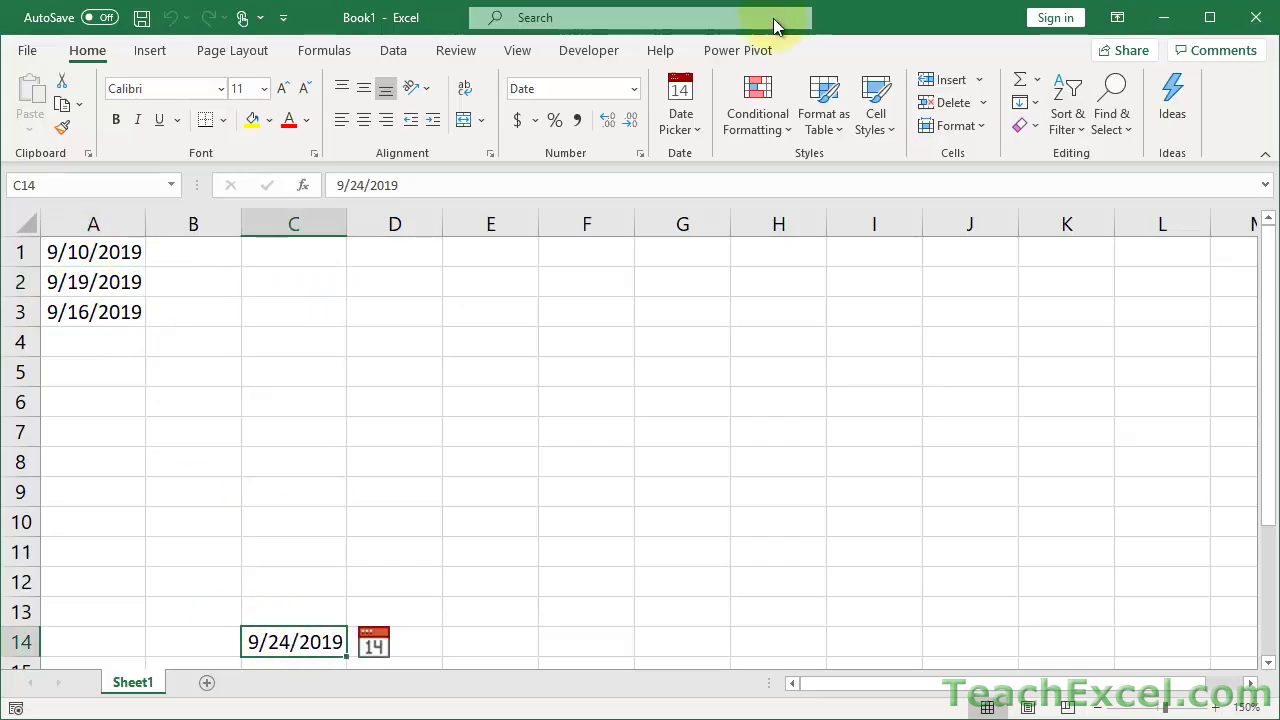
{"action": "left_click", "coordinate": [682, 125]}
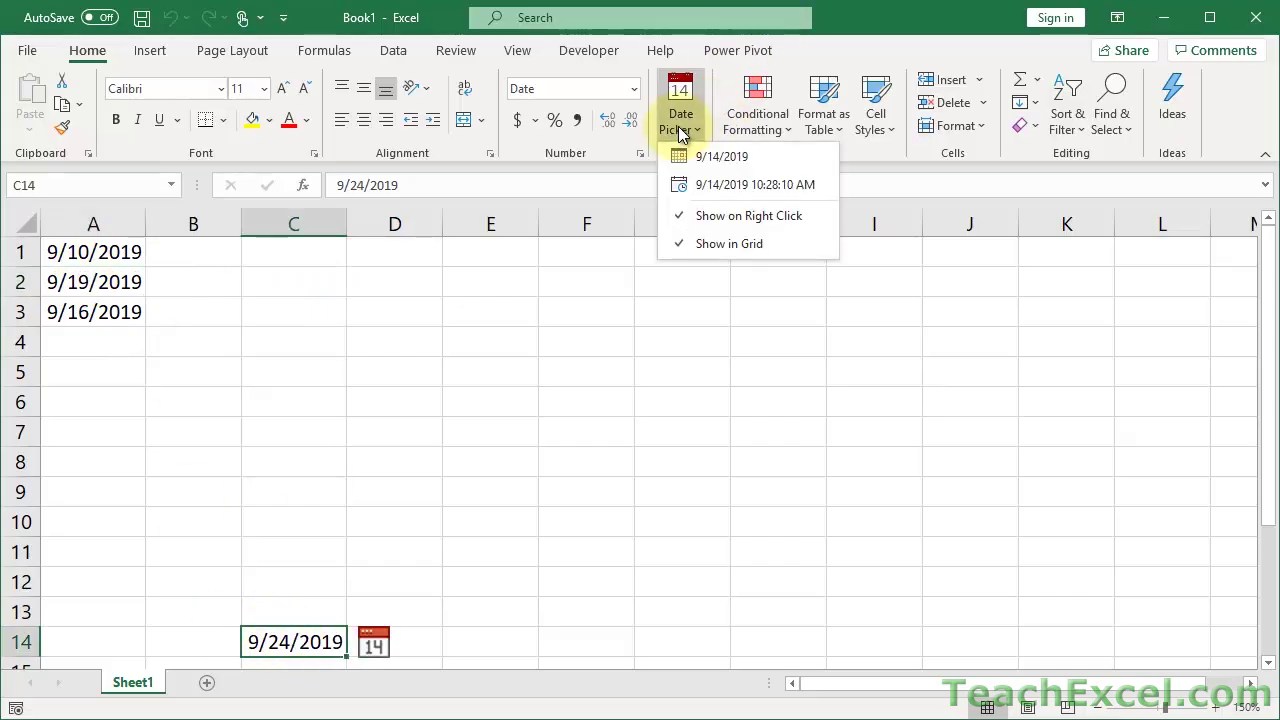
{"action": "left_click", "coordinate": [745, 255]}
Select cells C3, A3, A2 and A1 to confirm no calendar appears beside them
{"action": "left_click", "coordinate": [270, 323]}
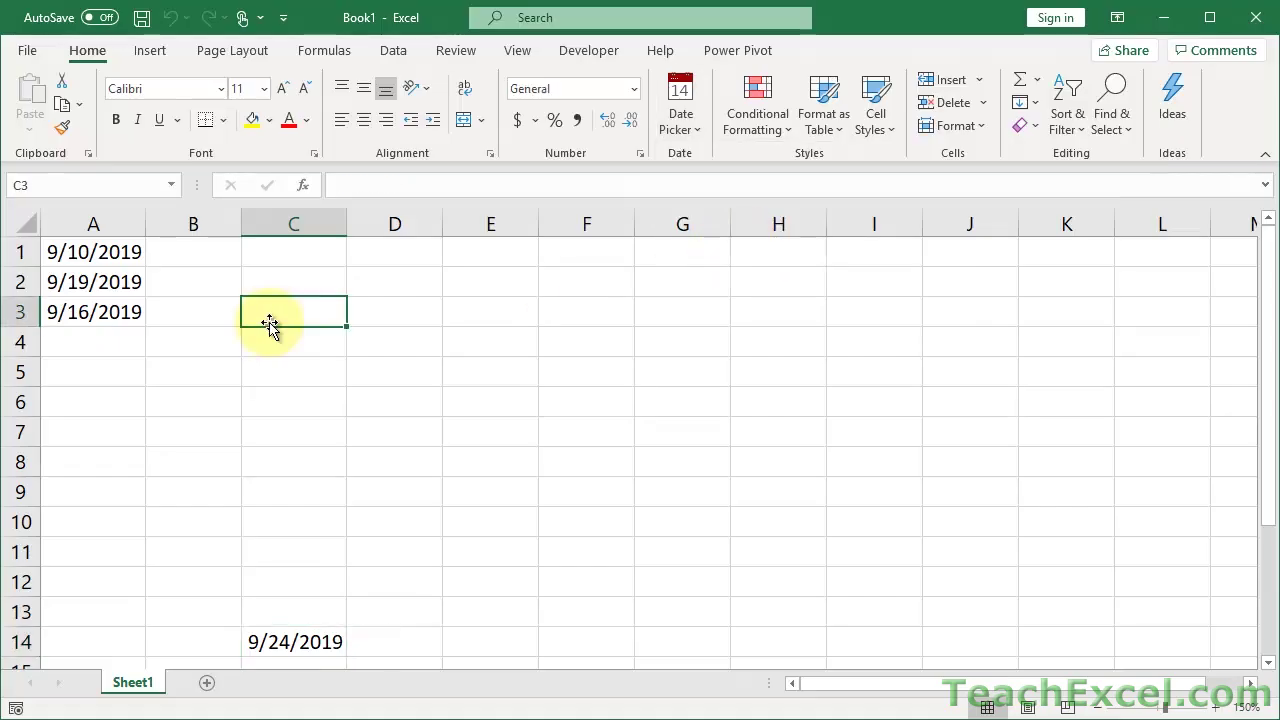
{"action": "left_click", "coordinate": [108, 310]}
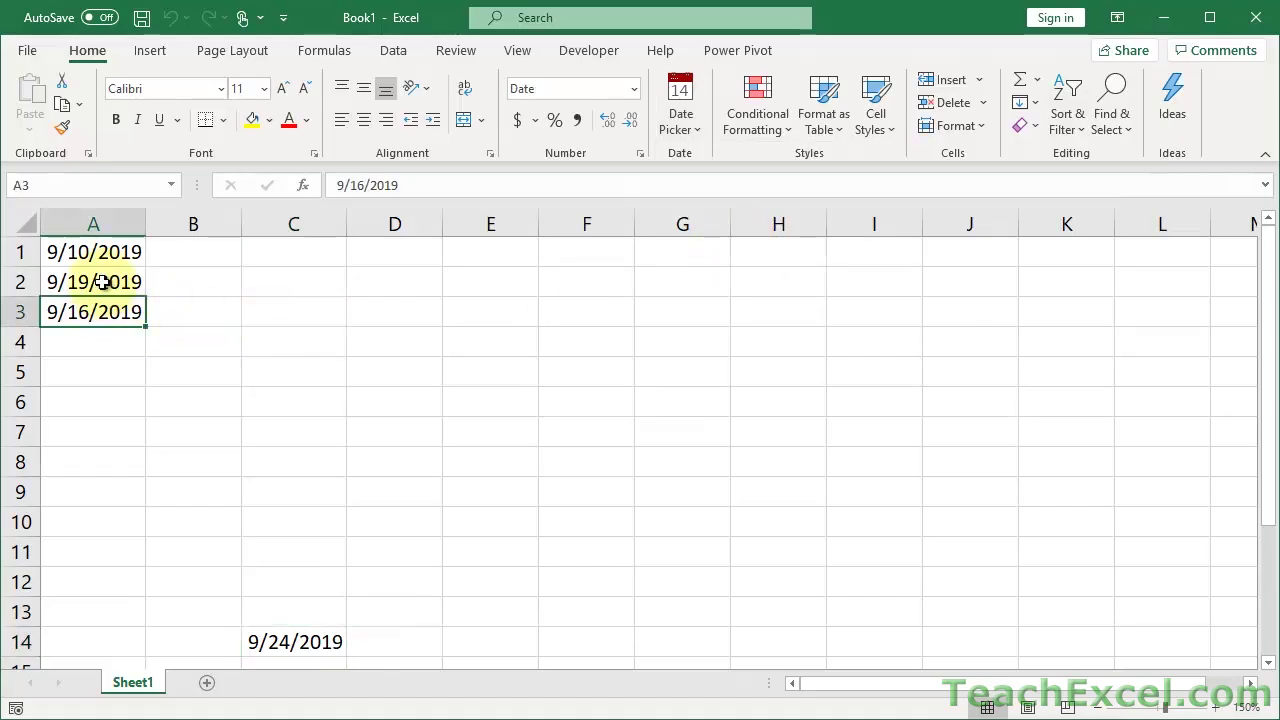
{"action": "left_click", "coordinate": [103, 282]}
{"action": "left_click", "coordinate": [96, 254]}
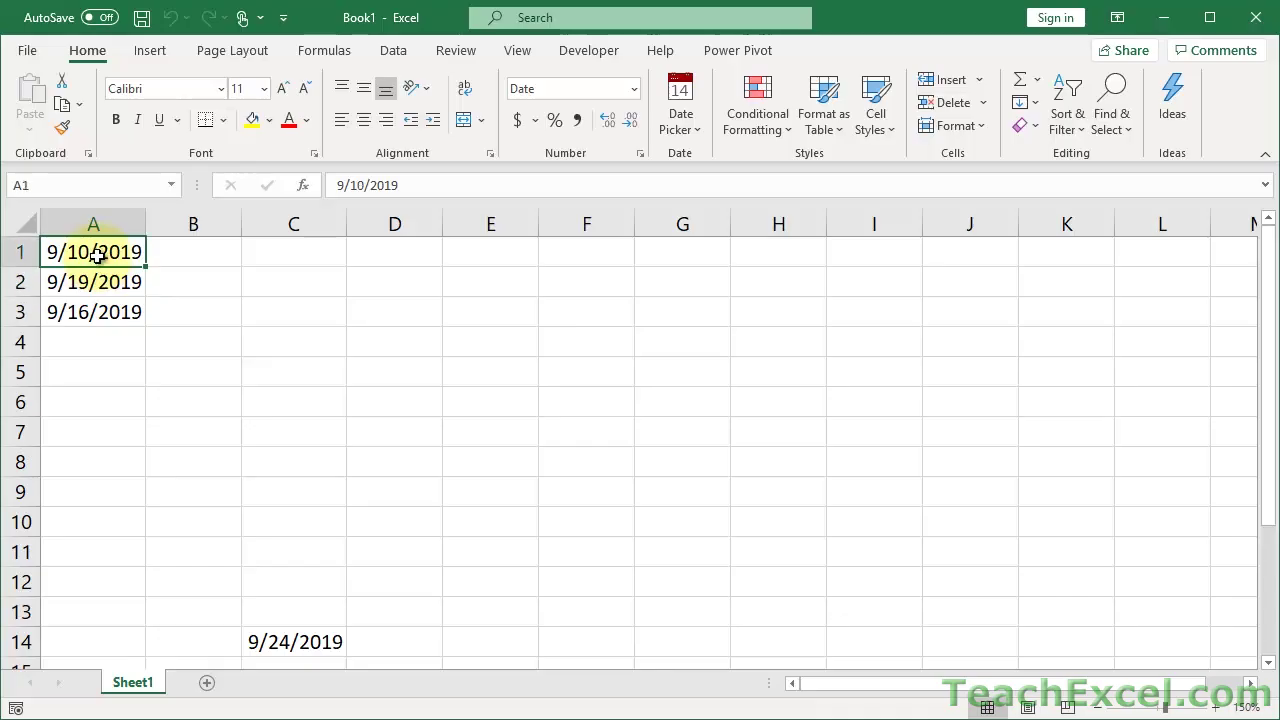
{"action": "left_click", "coordinate": [97, 278]}
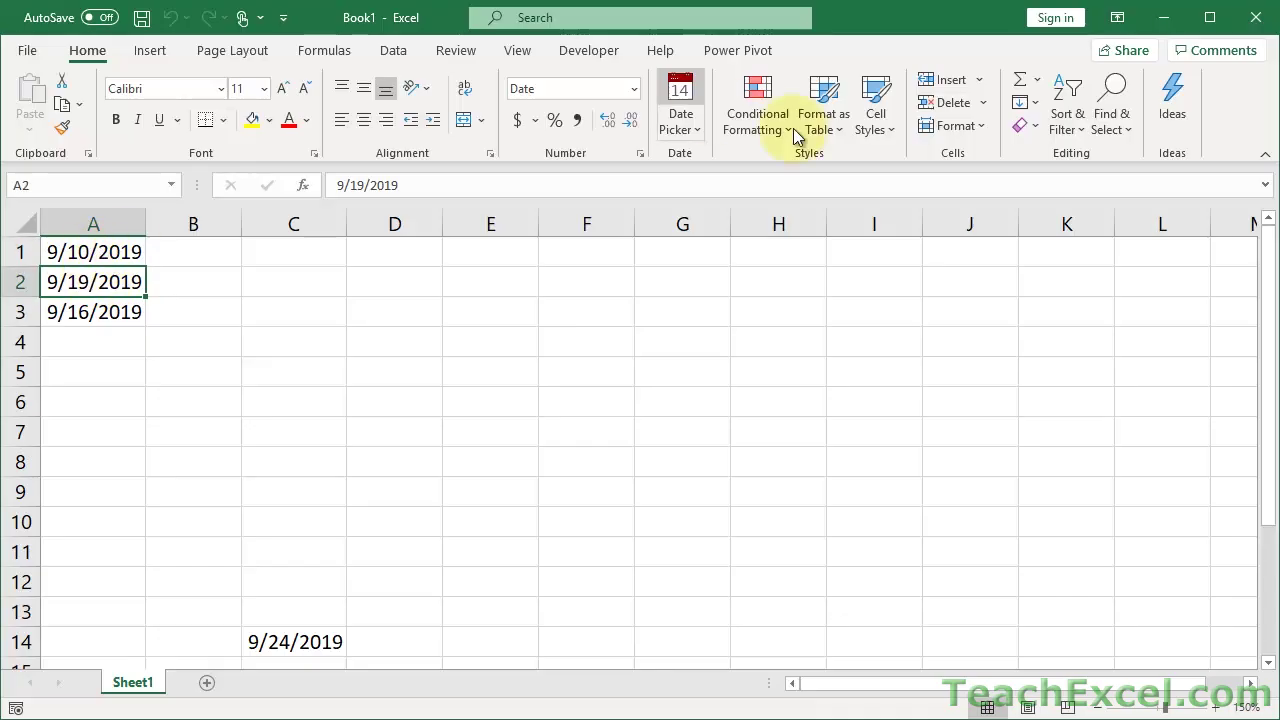
Insert today's date 9/14/2019 into B1 from the Date Picker and widen column B
{"action": "left_click", "coordinate": [681, 91]}
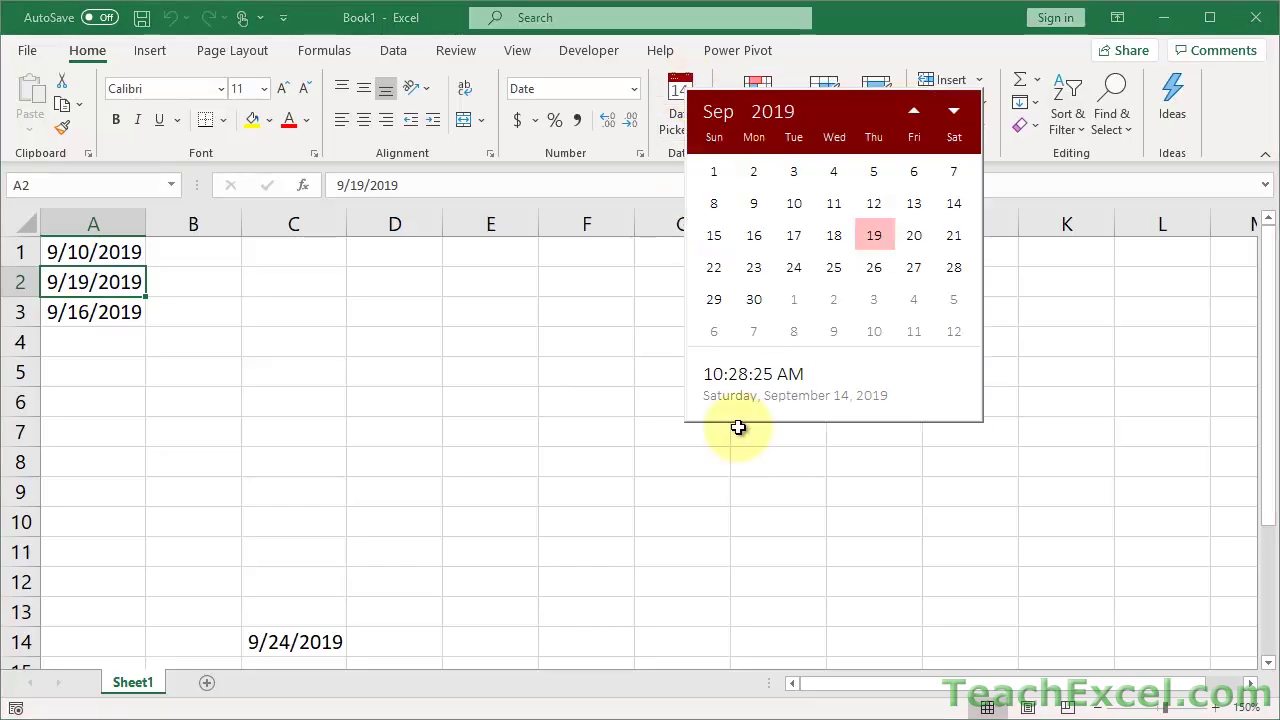
{"action": "left_click", "coordinate": [343, 372]}
{"action": "left_click", "coordinate": [195, 276]}
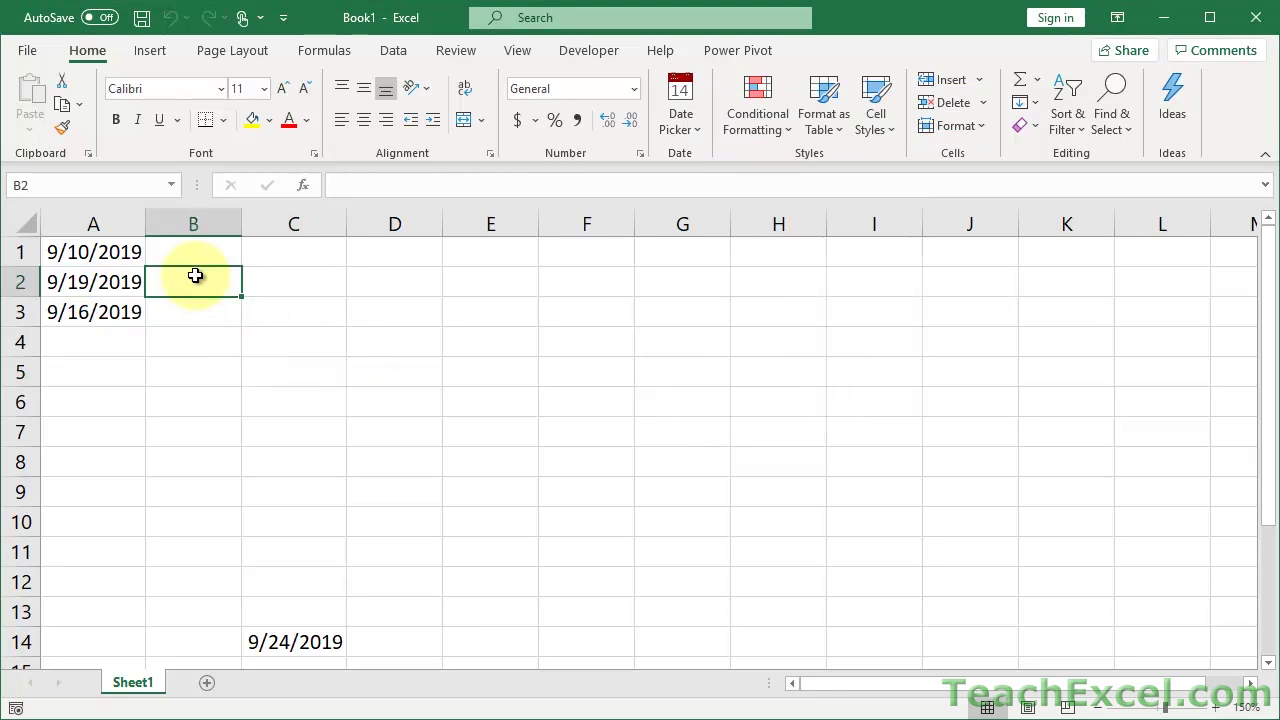
{"action": "left_click", "coordinate": [190, 248]}
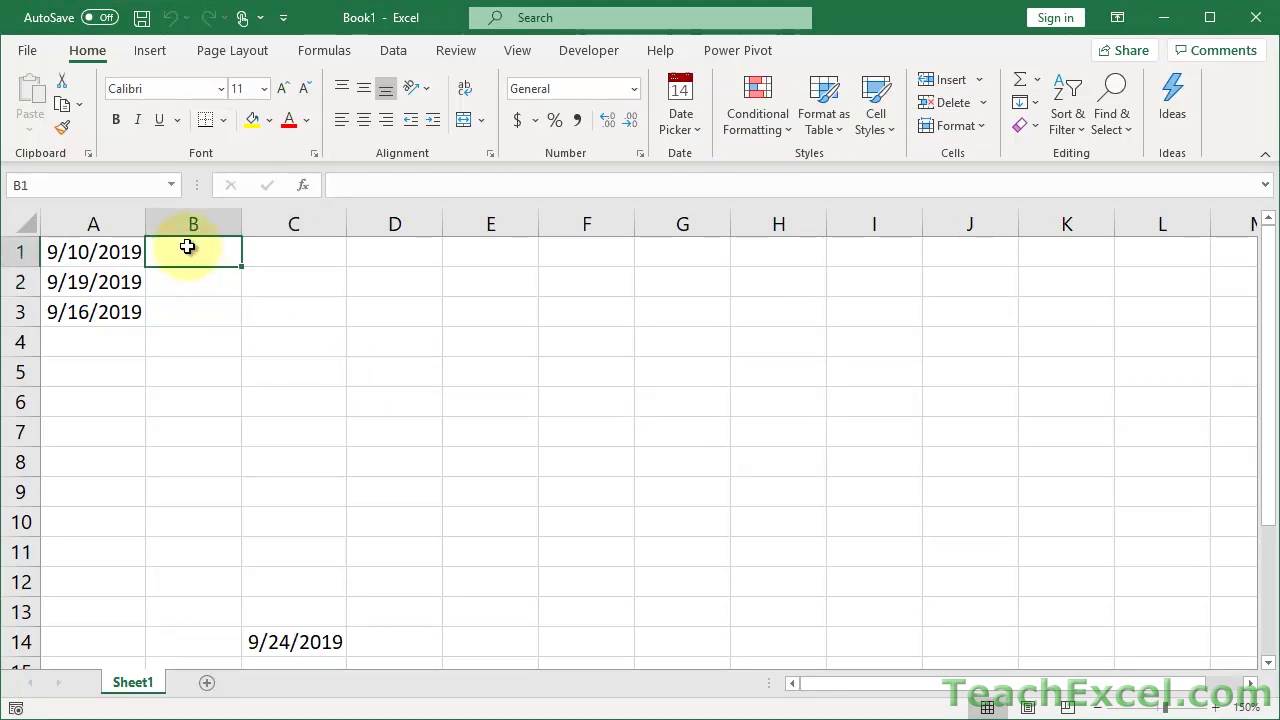
{"action": "left_click", "coordinate": [683, 92]}
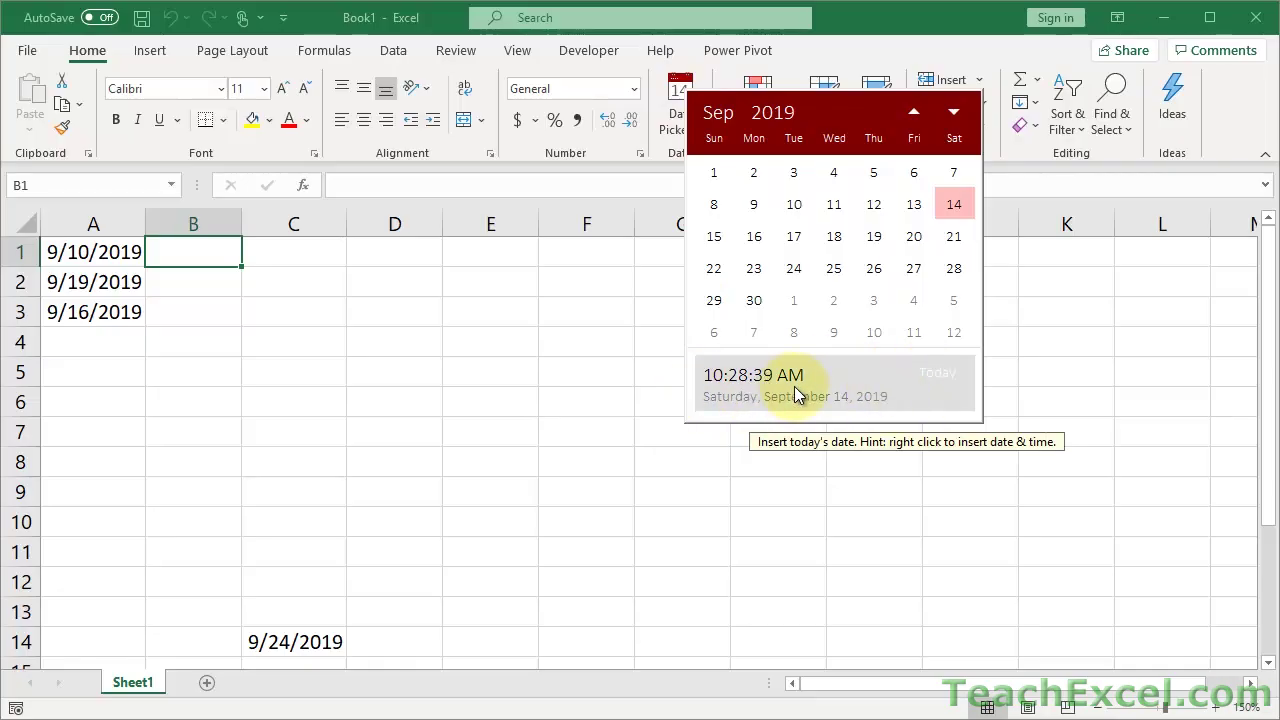
{"action": "left_click", "coordinate": [794, 386]}
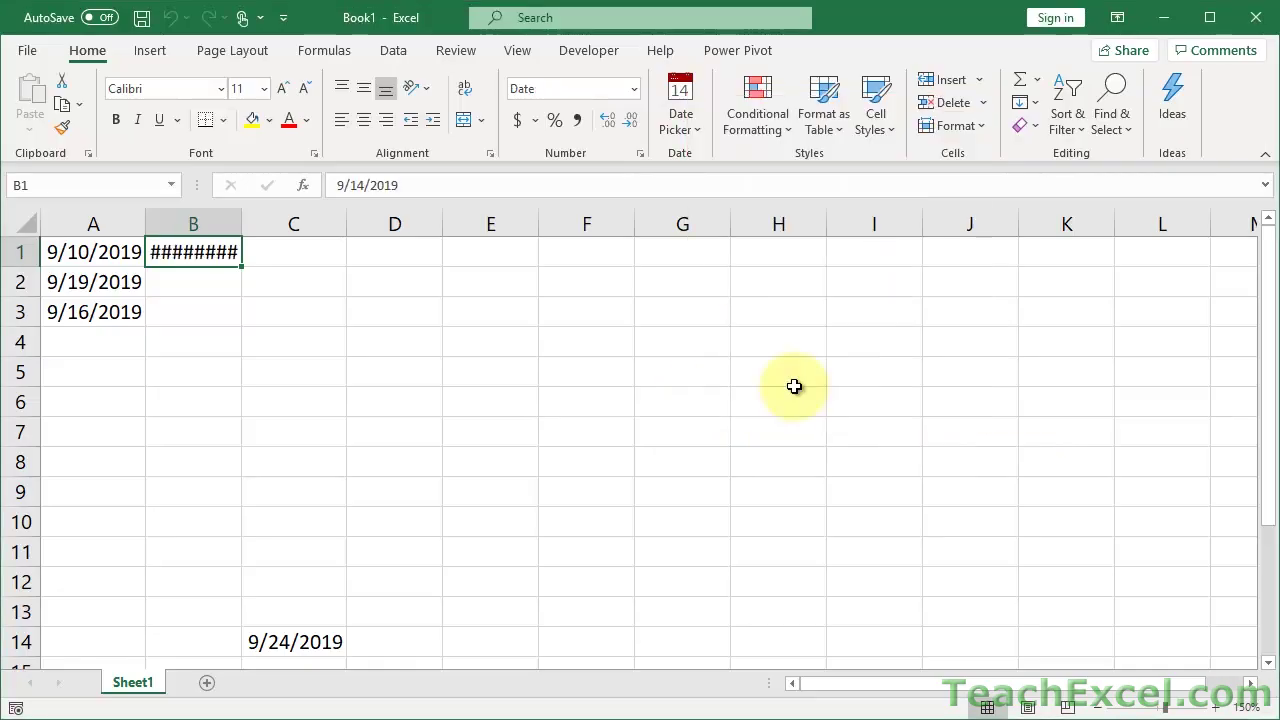
{"action": "double_click", "coordinate": [244, 223]}
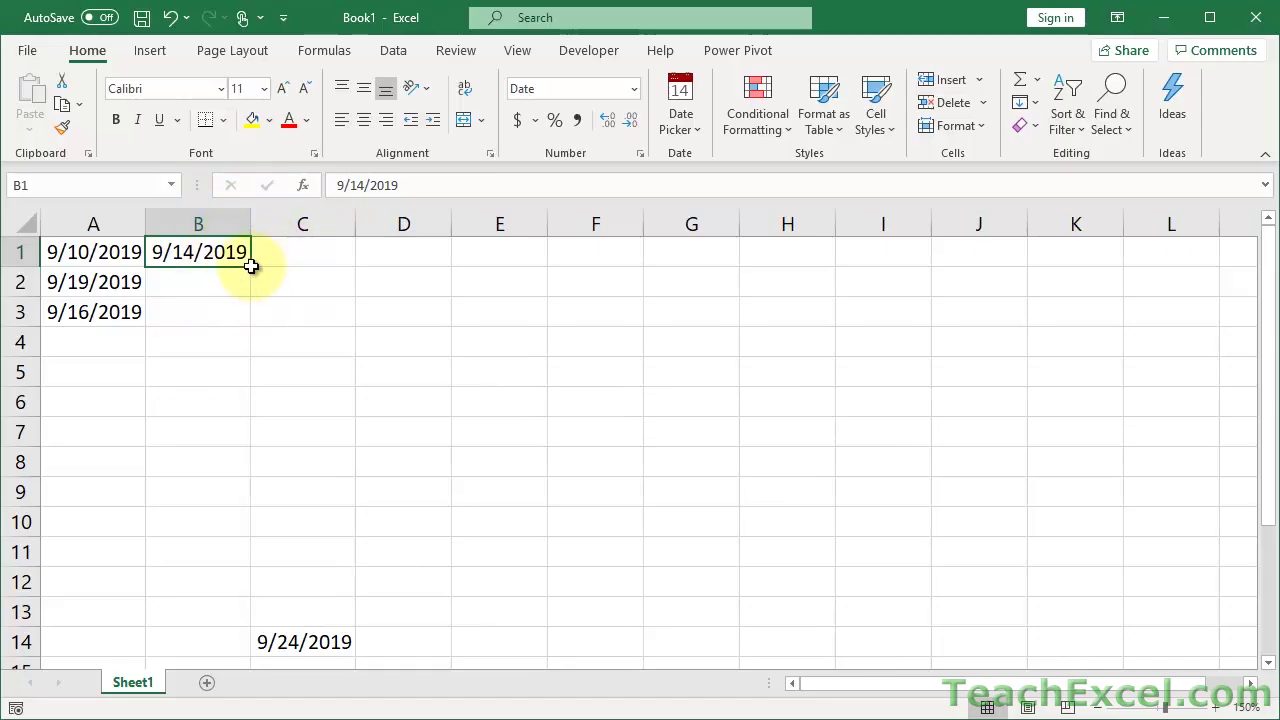
Insert today's date and time into B2 via right-click on Today, widening column B
{"action": "left_click", "coordinate": [228, 280]}
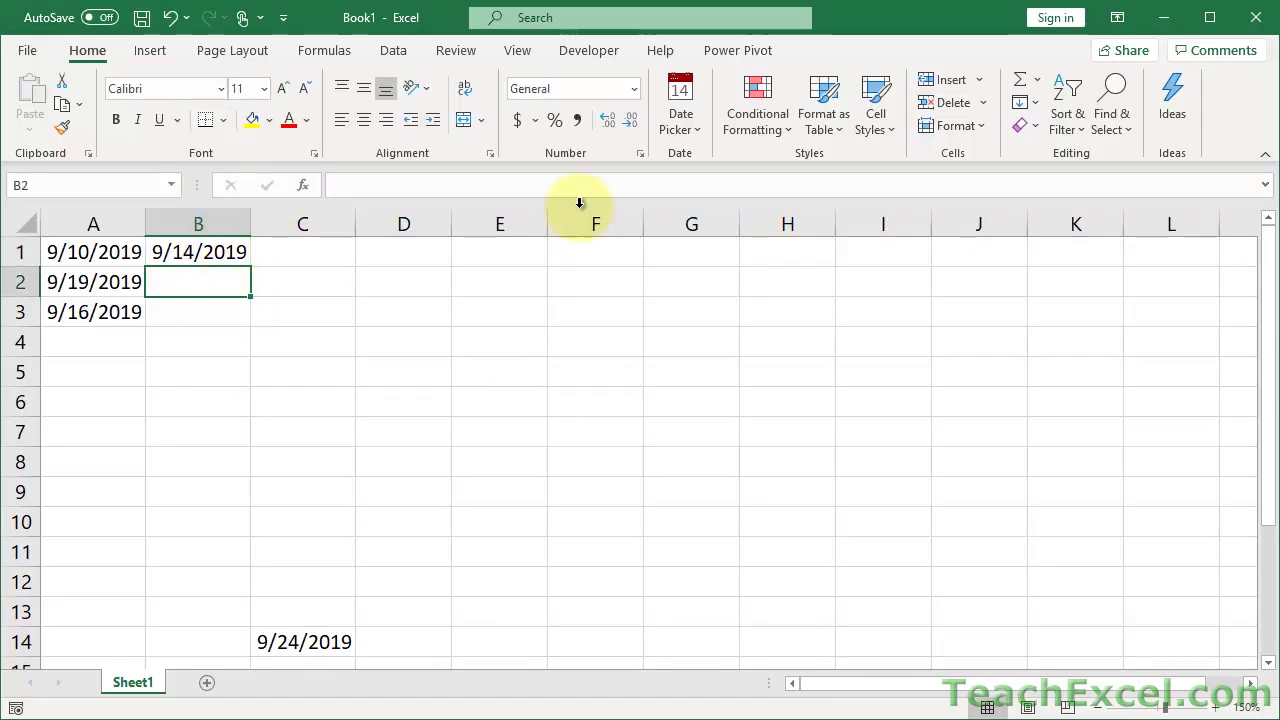
{"action": "left_click", "coordinate": [677, 120]}
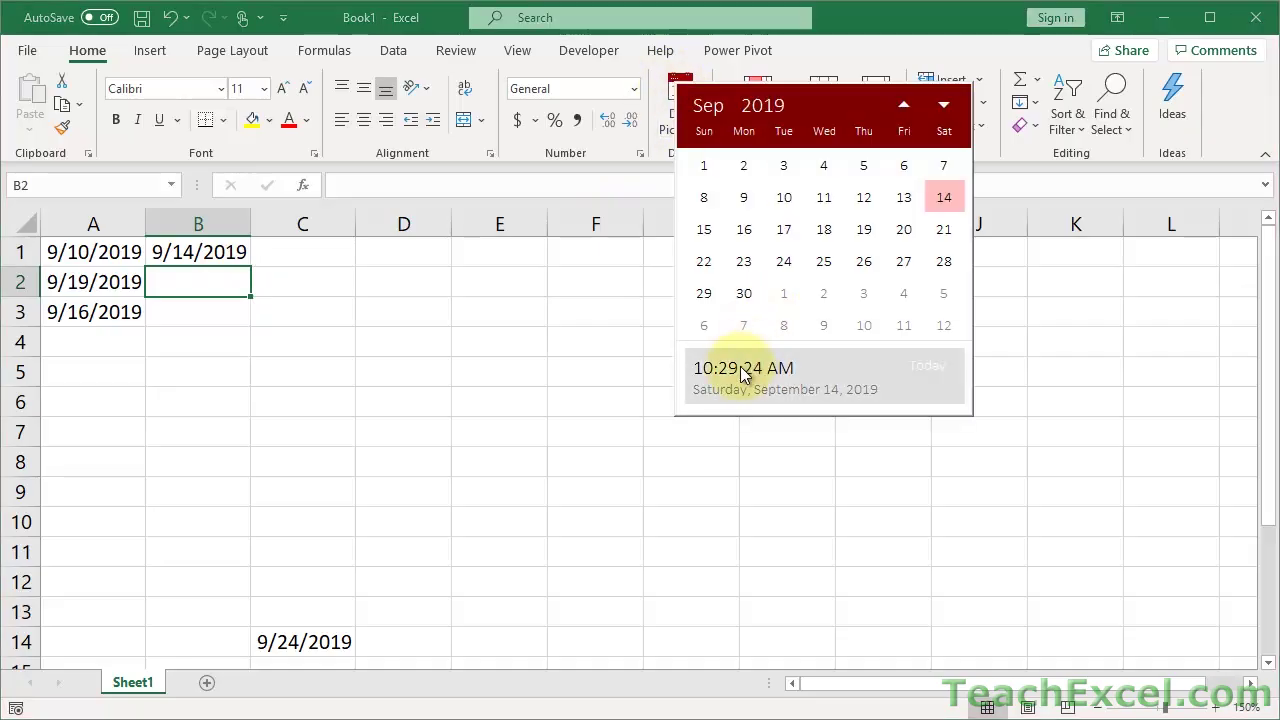
{"action": "right_click", "coordinate": [830, 374]}
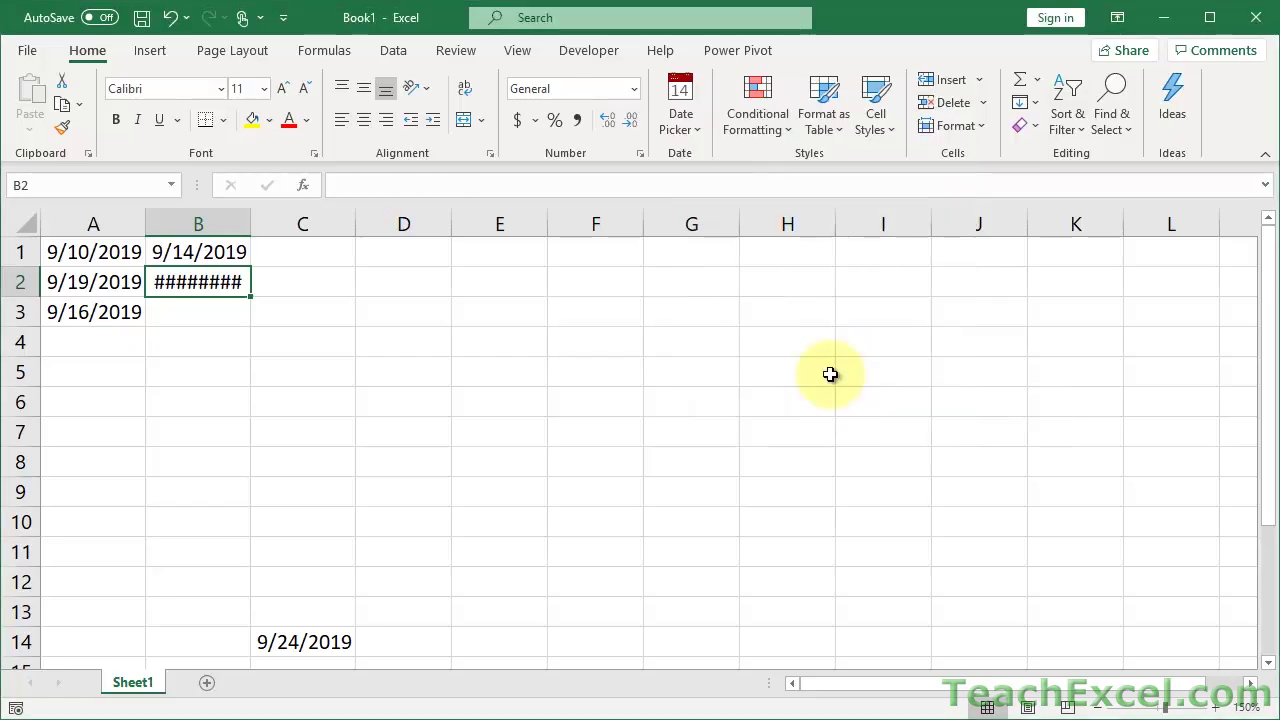
{"action": "double_click", "coordinate": [250, 224]}
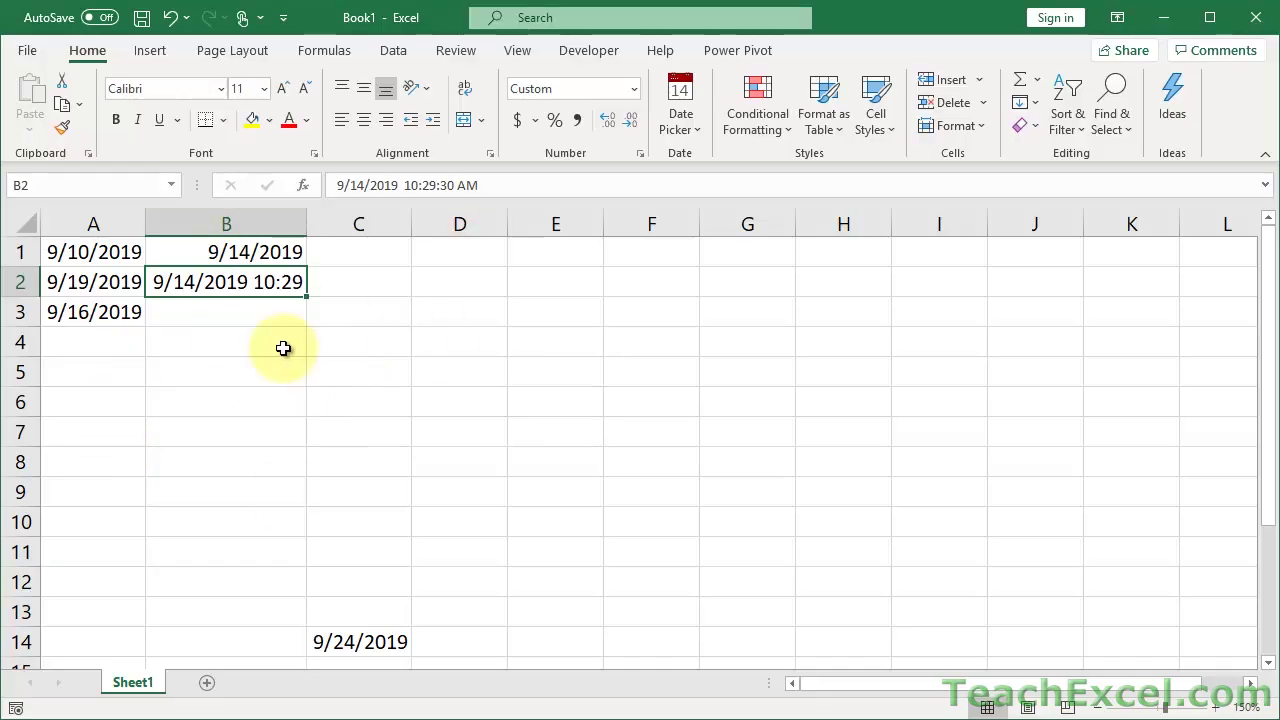
Open the Date Picker calendar for B2 and switch its month to May
{"action": "left_click", "coordinate": [691, 92]}
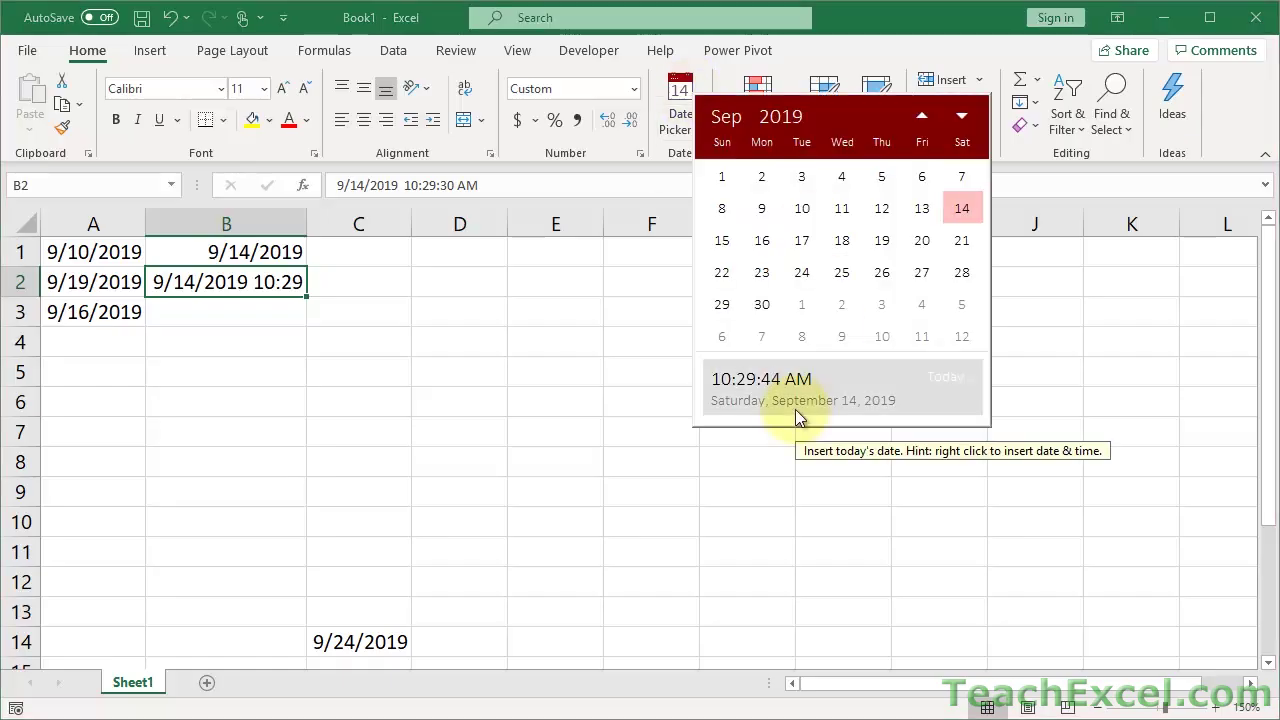
{"action": "left_click", "coordinate": [961, 119]}
{"action": "left_click", "coordinate": [924, 118]}
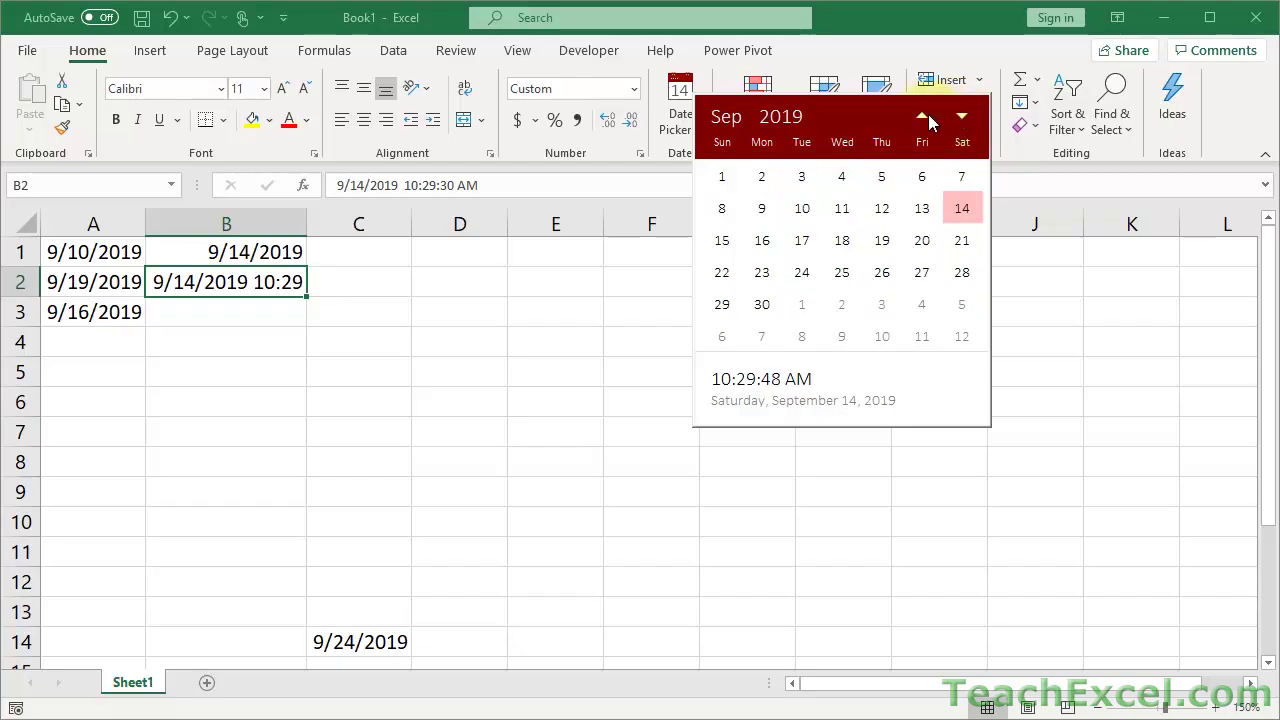
{"action": "left_click", "coordinate": [725, 118]}
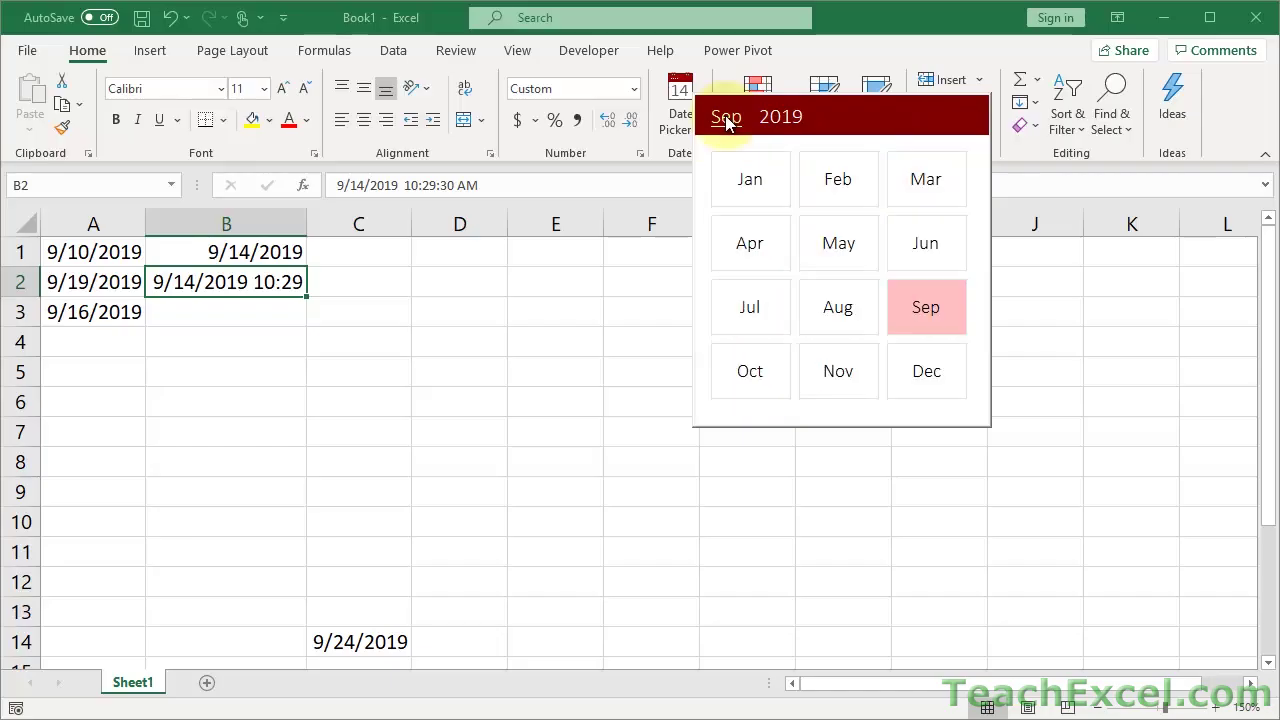
{"action": "left_click", "coordinate": [856, 249]}
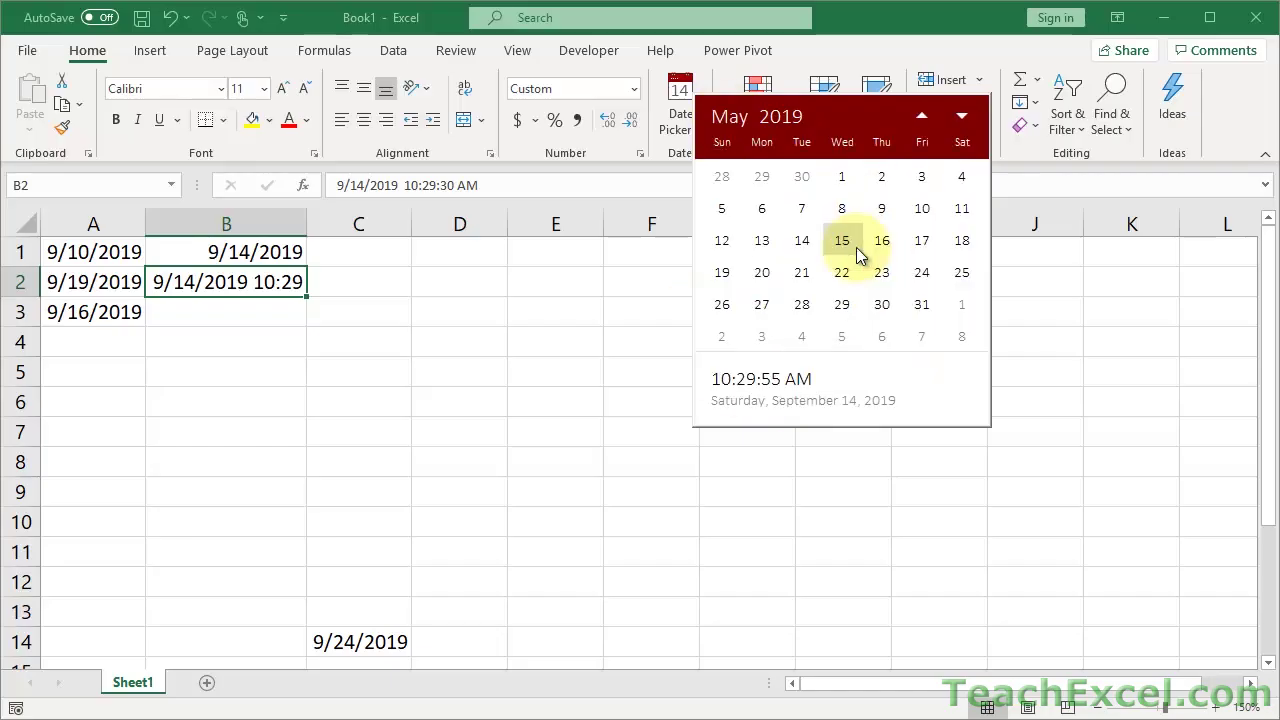
Choose the year 2020 and pick day 13, setting B2 to 5/13/2020
{"action": "left_click", "coordinate": [780, 116]}
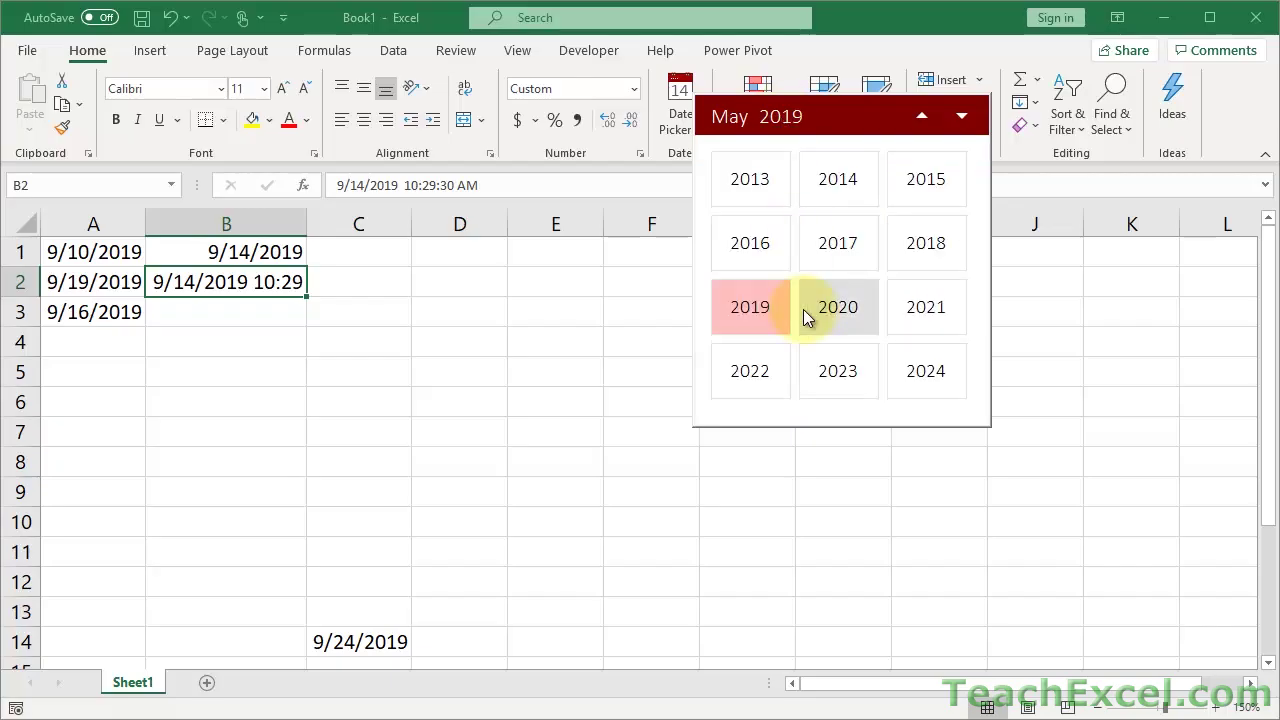
{"action": "scroll", "coordinate": [805, 312], "scroll_direction": "down", "scroll_amount": 15}
{"action": "scroll", "coordinate": [808, 316], "scroll_direction": "up", "scroll_amount": 3}
{"action": "scroll", "coordinate": [808, 316], "scroll_direction": "up", "scroll_amount": 20}
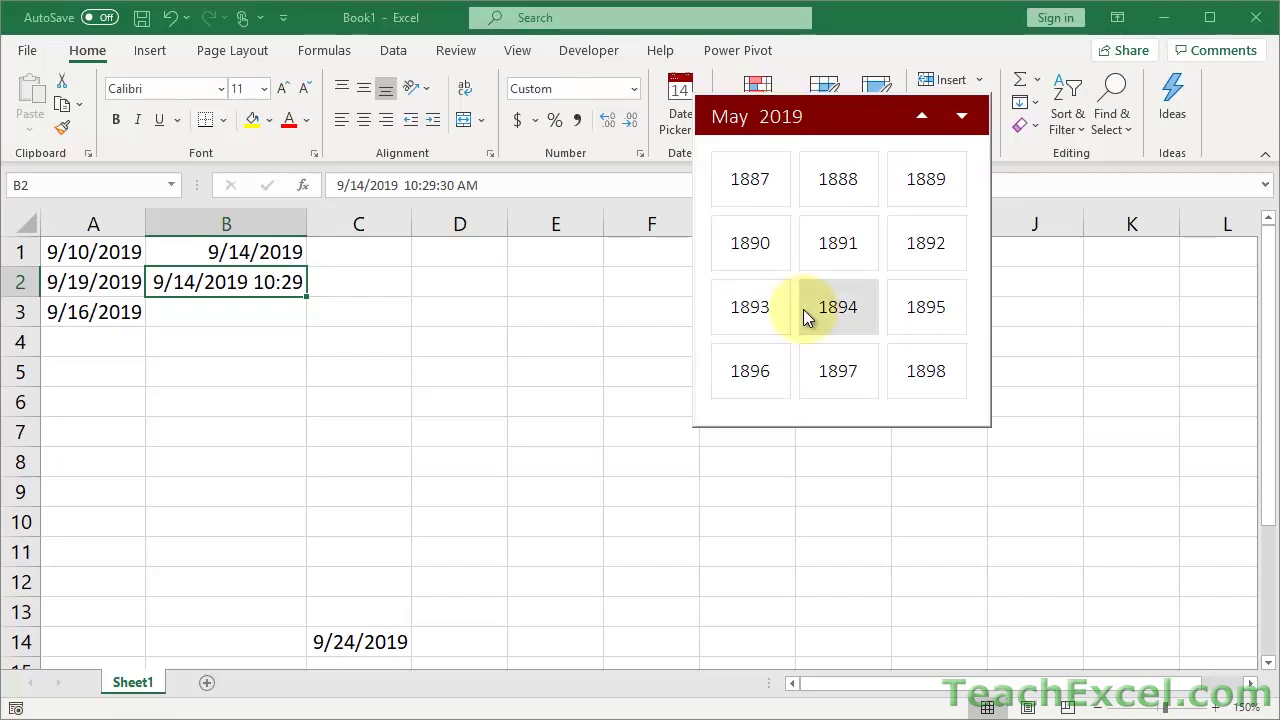
{"action": "scroll", "coordinate": [808, 316], "scroll_direction": "down", "scroll_amount": 20}
{"action": "scroll", "coordinate": [808, 316], "scroll_direction": "up", "scroll_amount": 11}
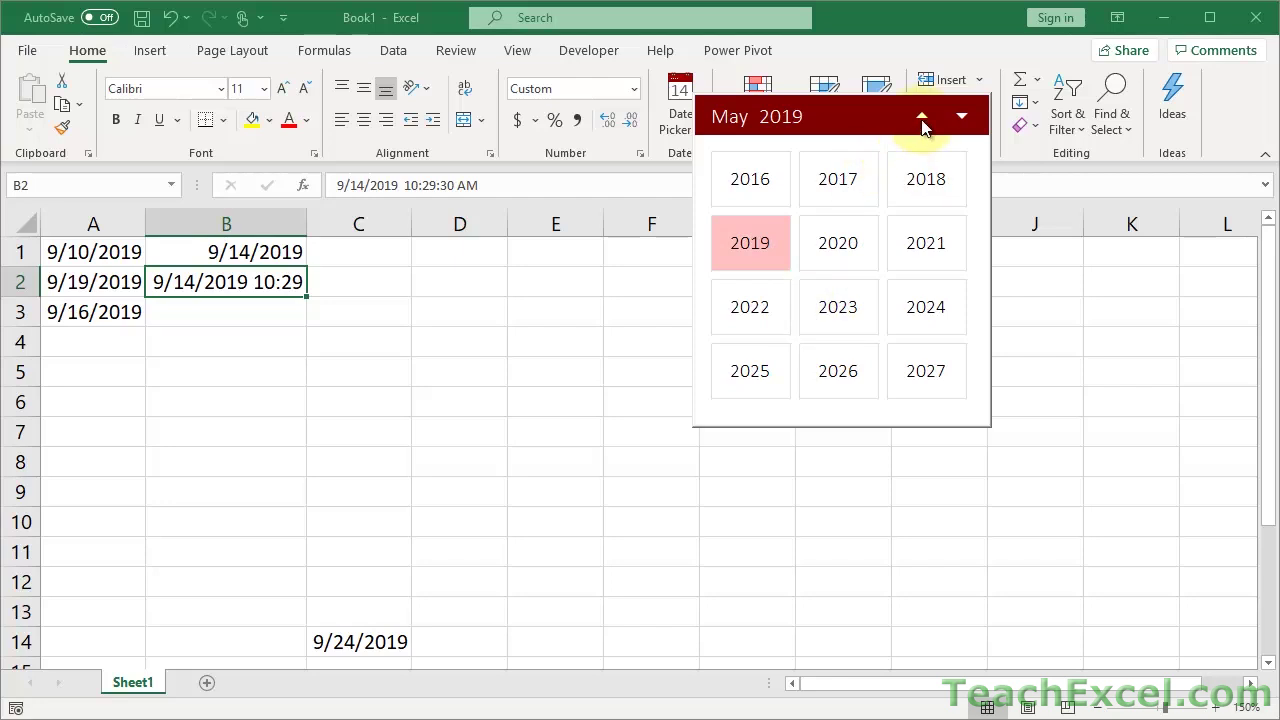
{"action": "left_click", "coordinate": [812, 247]}
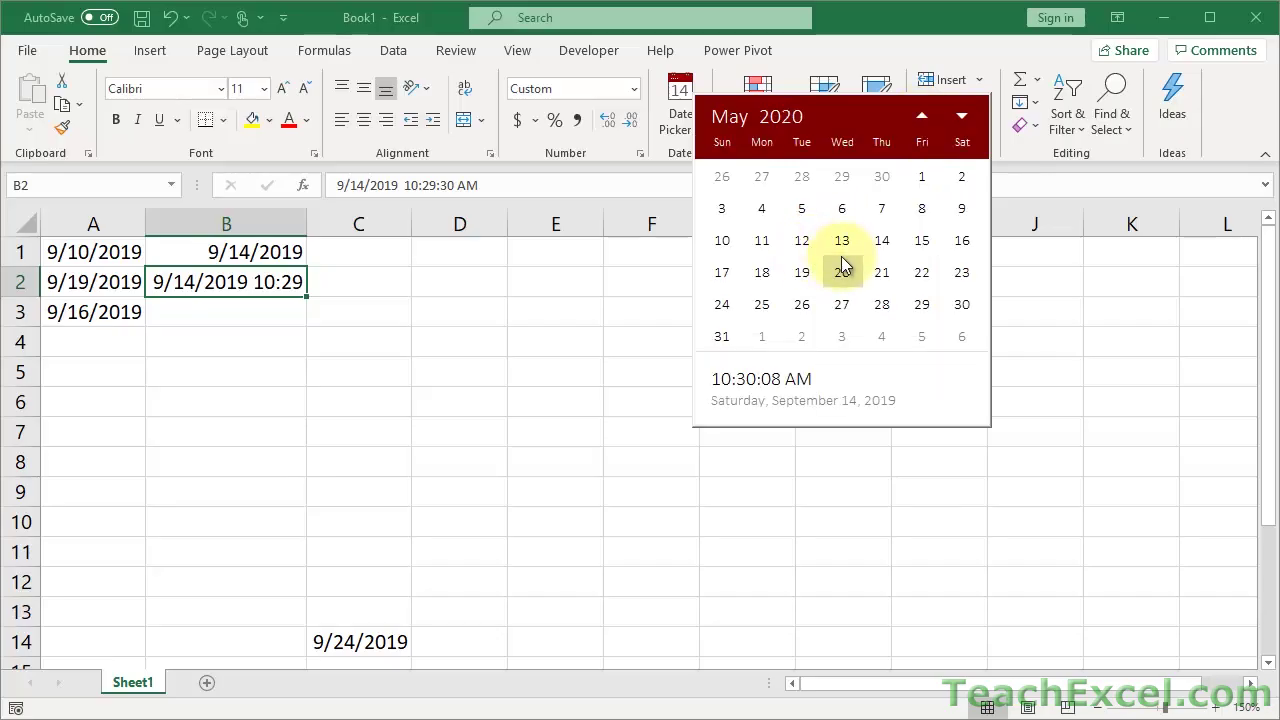
{"action": "left_click", "coordinate": [843, 242]}
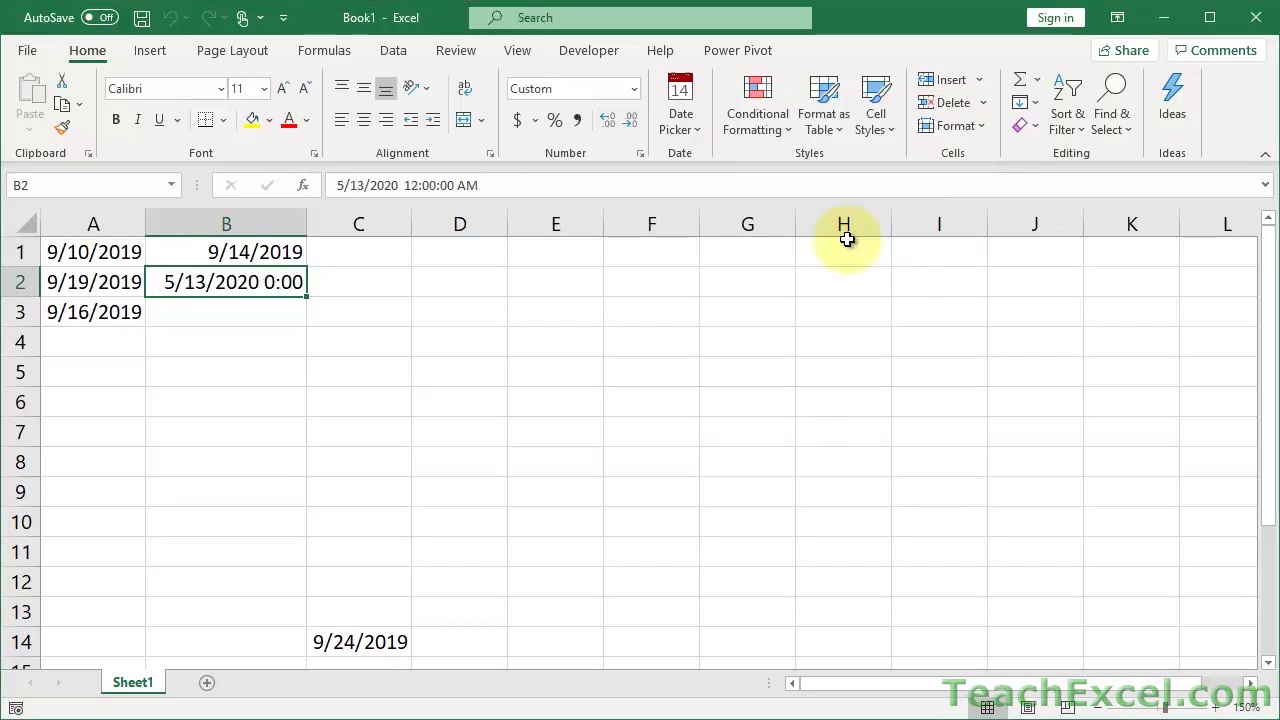
Turn Show in Grid back on in the Date Picker options
{"action": "left_click", "coordinate": [684, 136]}
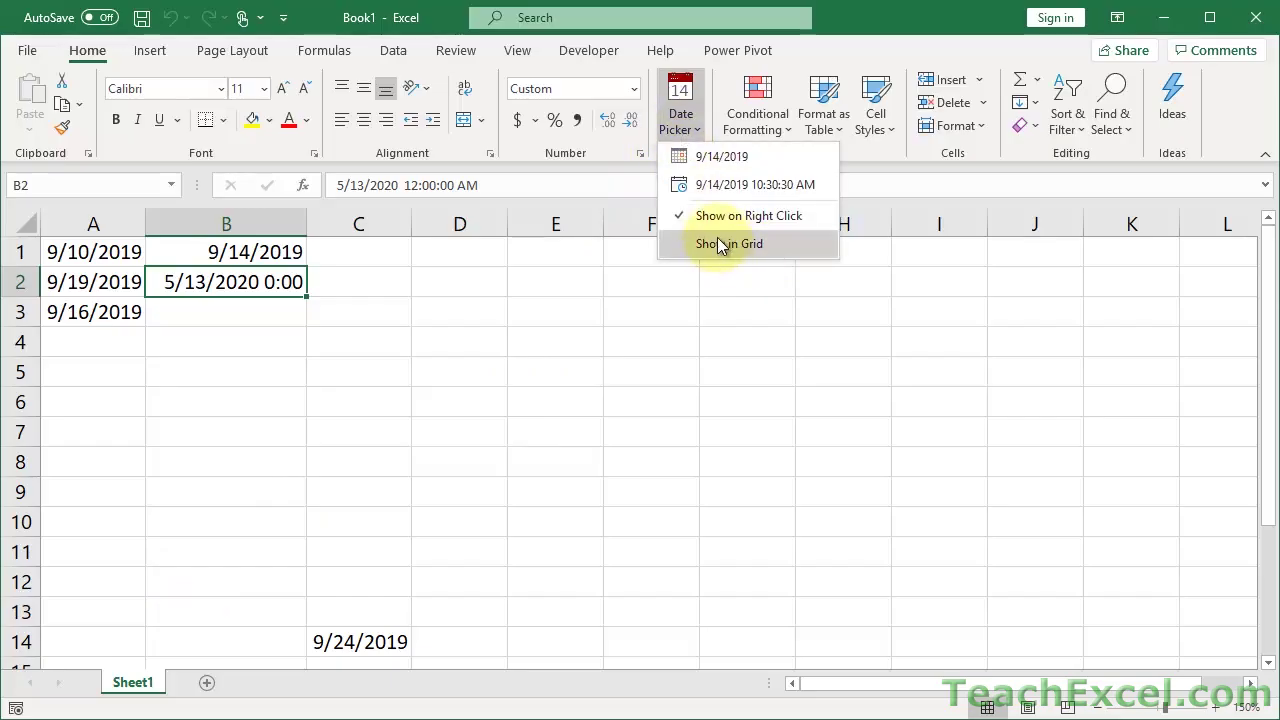
{"action": "left_click", "coordinate": [720, 244]}
{"action": "left_click", "coordinate": [686, 130]}
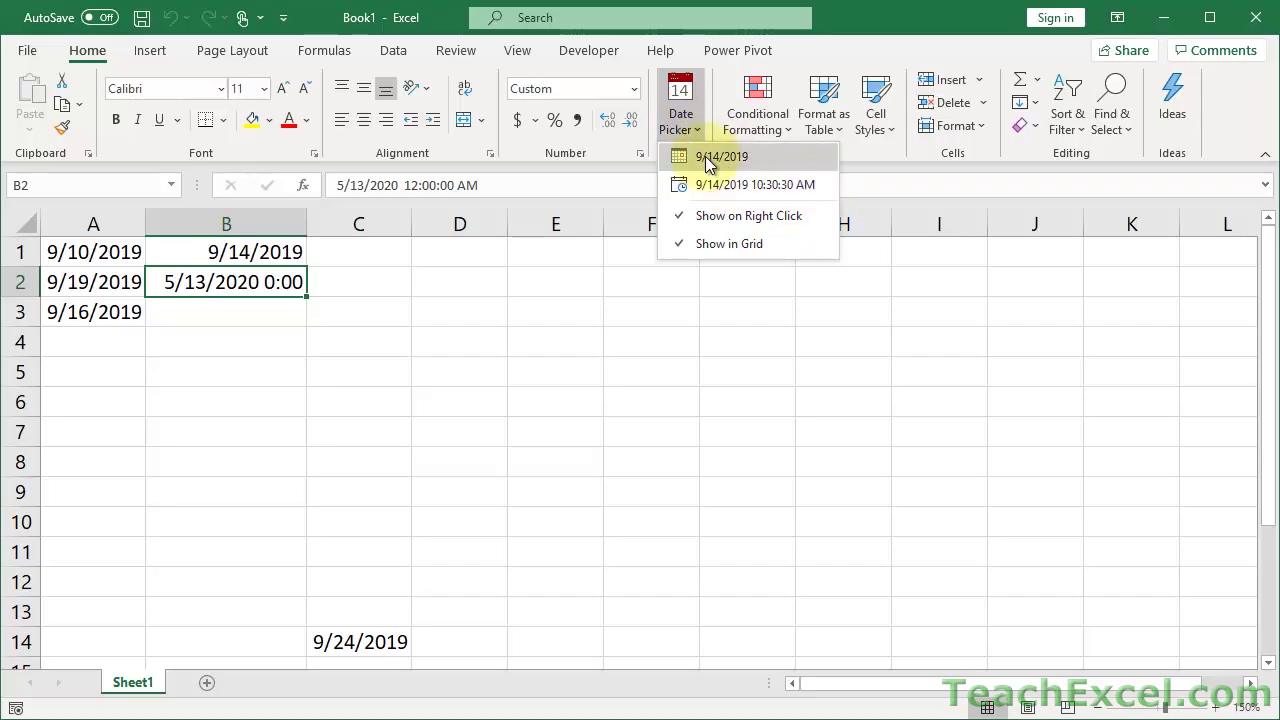
{"action": "left_click", "coordinate": [679, 88]}
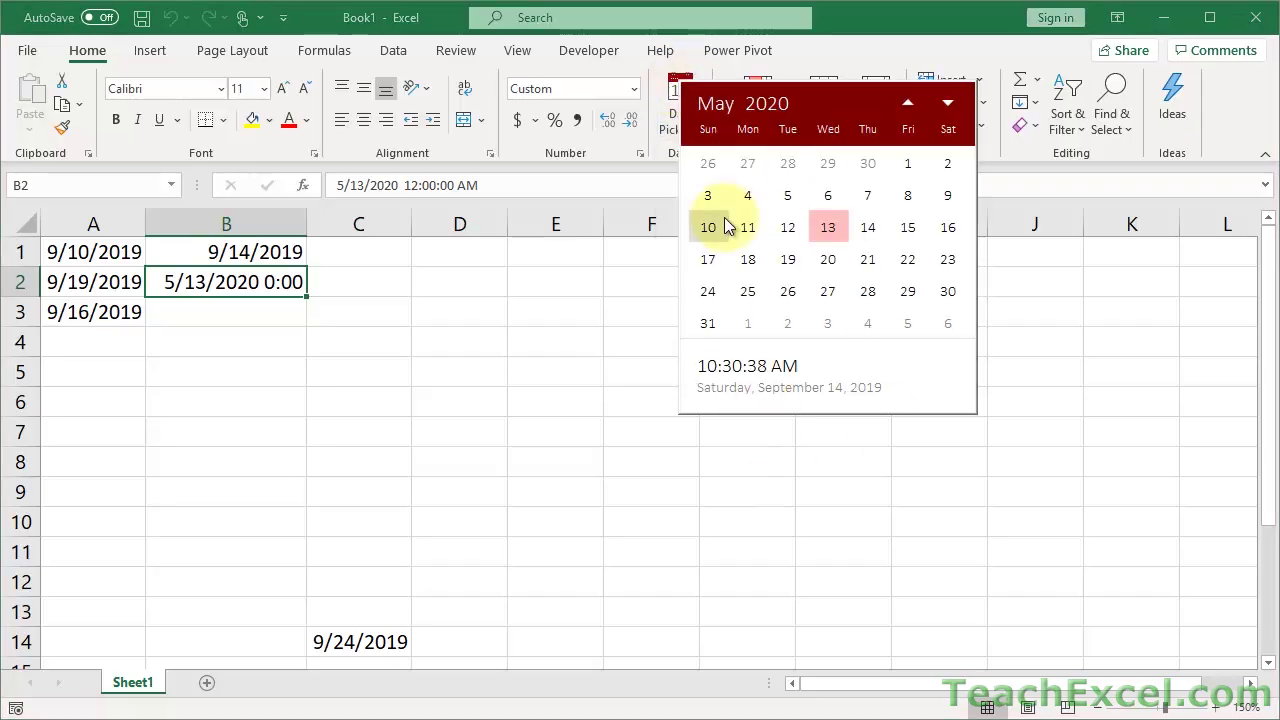
{"action": "left_click", "coordinate": [652, 318]}
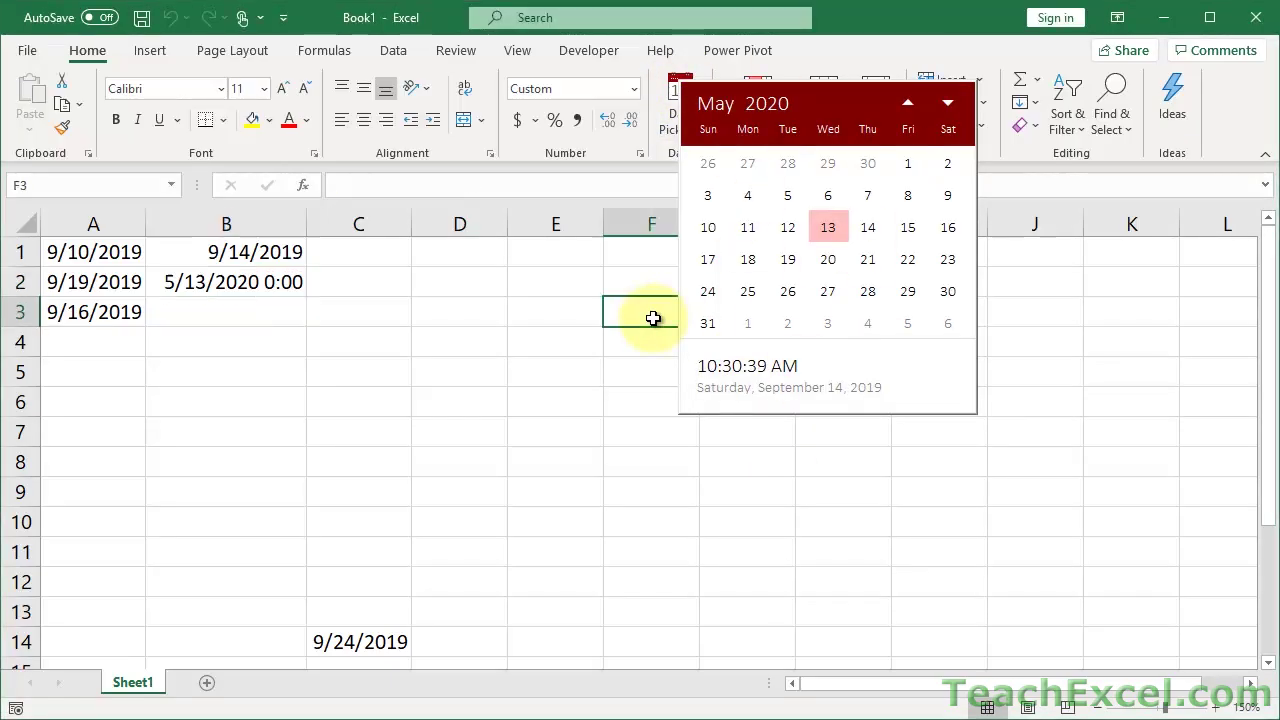
Insert today's date into C1 and date-time into C2, then widen column C
{"action": "left_click", "coordinate": [366, 250]}
{"action": "left_click", "coordinate": [696, 127]}
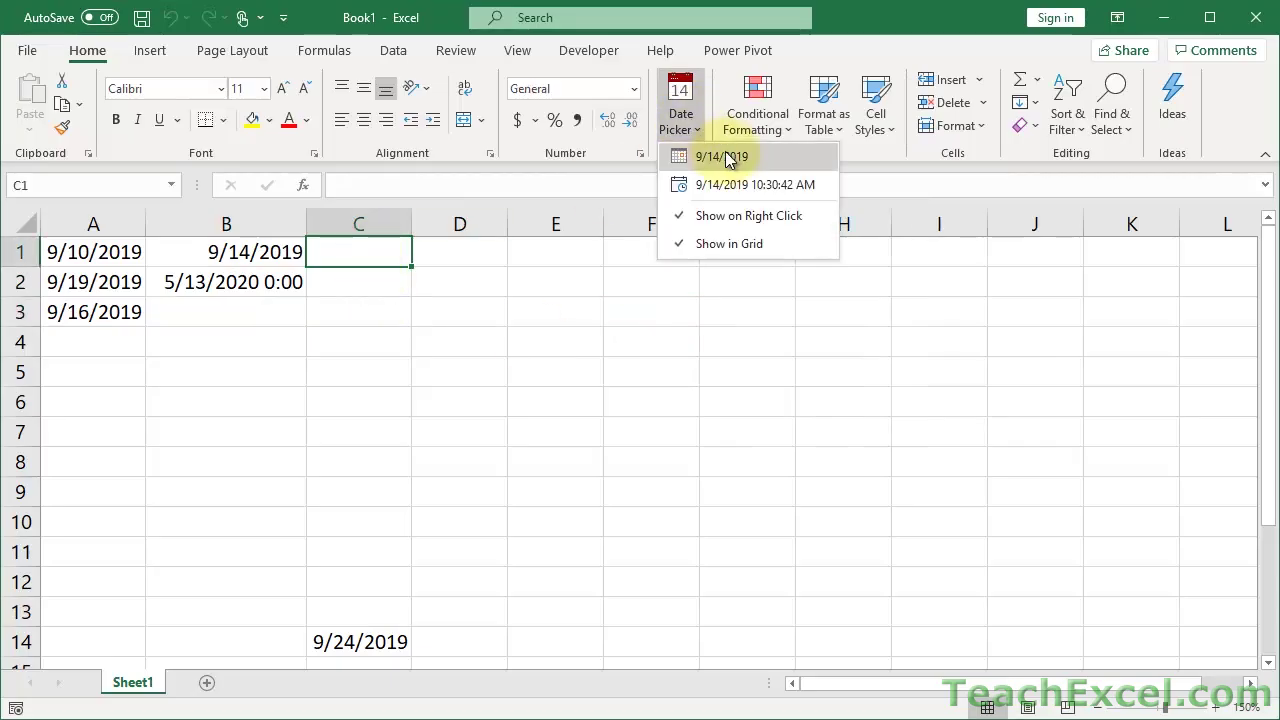
{"action": "left_click", "coordinate": [756, 157]}
{"action": "left_click", "coordinate": [380, 286]}
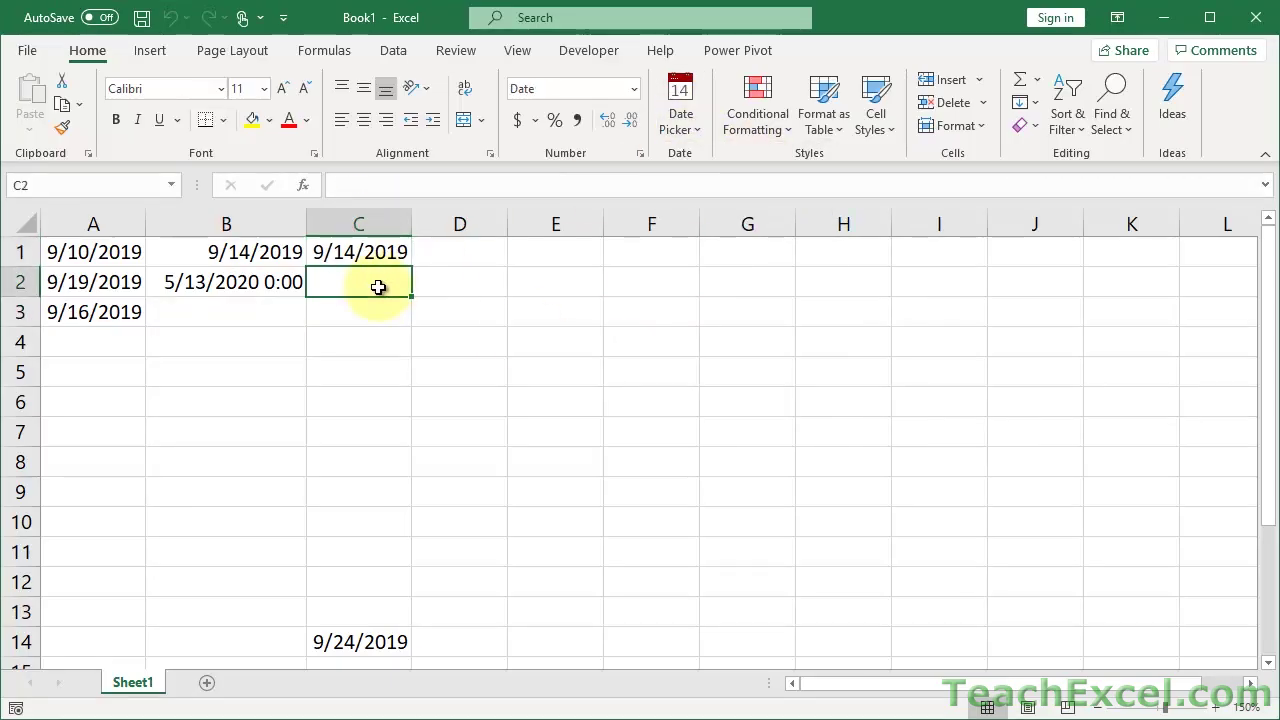
{"action": "left_click", "coordinate": [682, 138]}
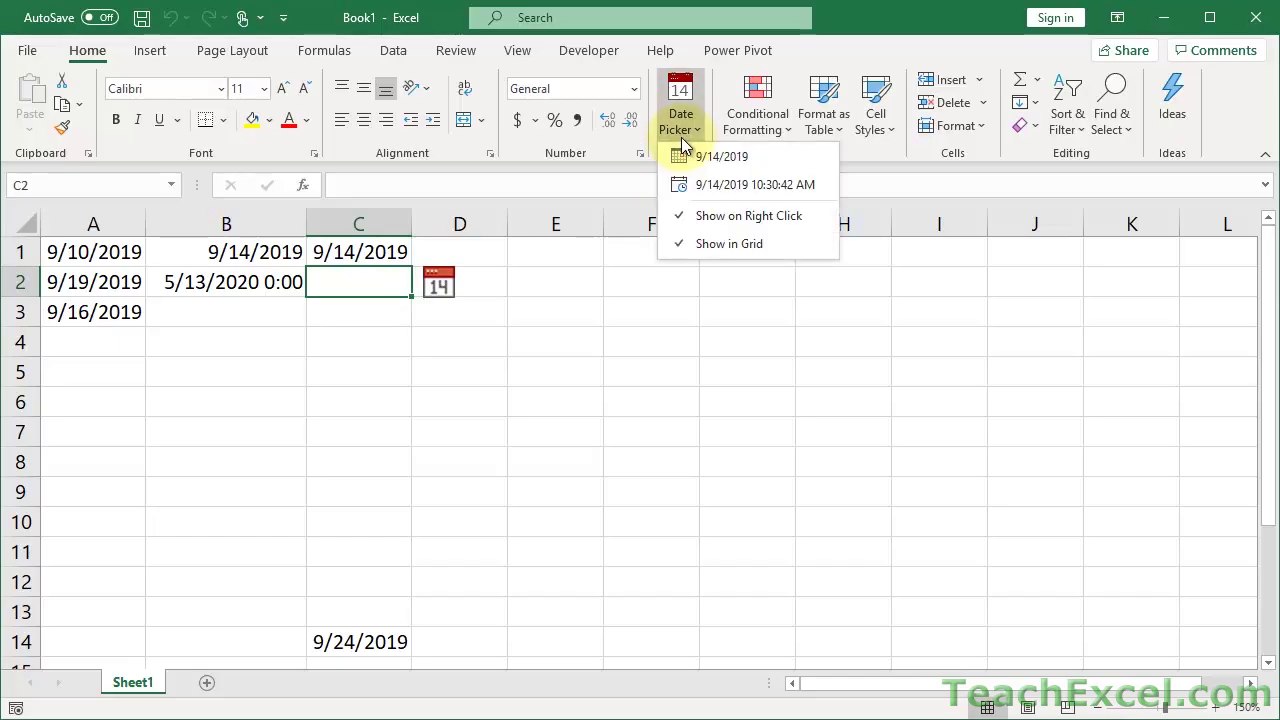
{"action": "left_click", "coordinate": [776, 190]}
{"action": "double_click", "coordinate": [412, 228]}
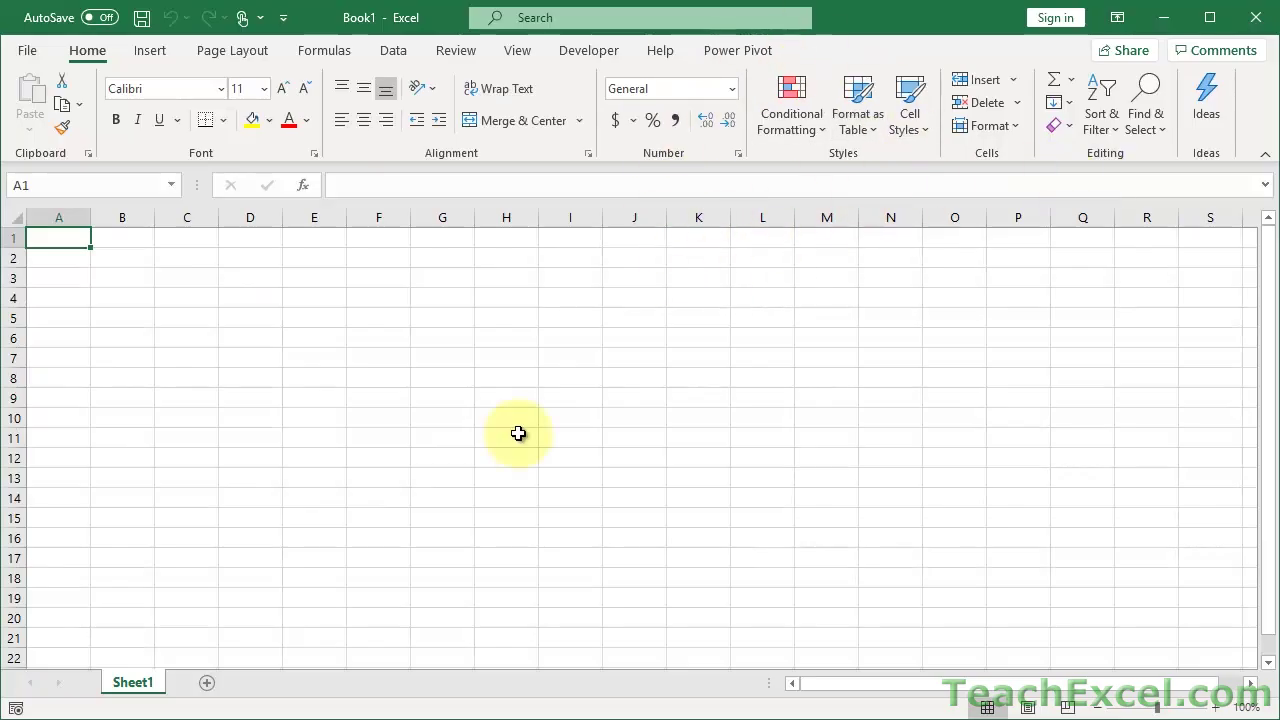
{"action": "left_click", "coordinate": [150, 50]}
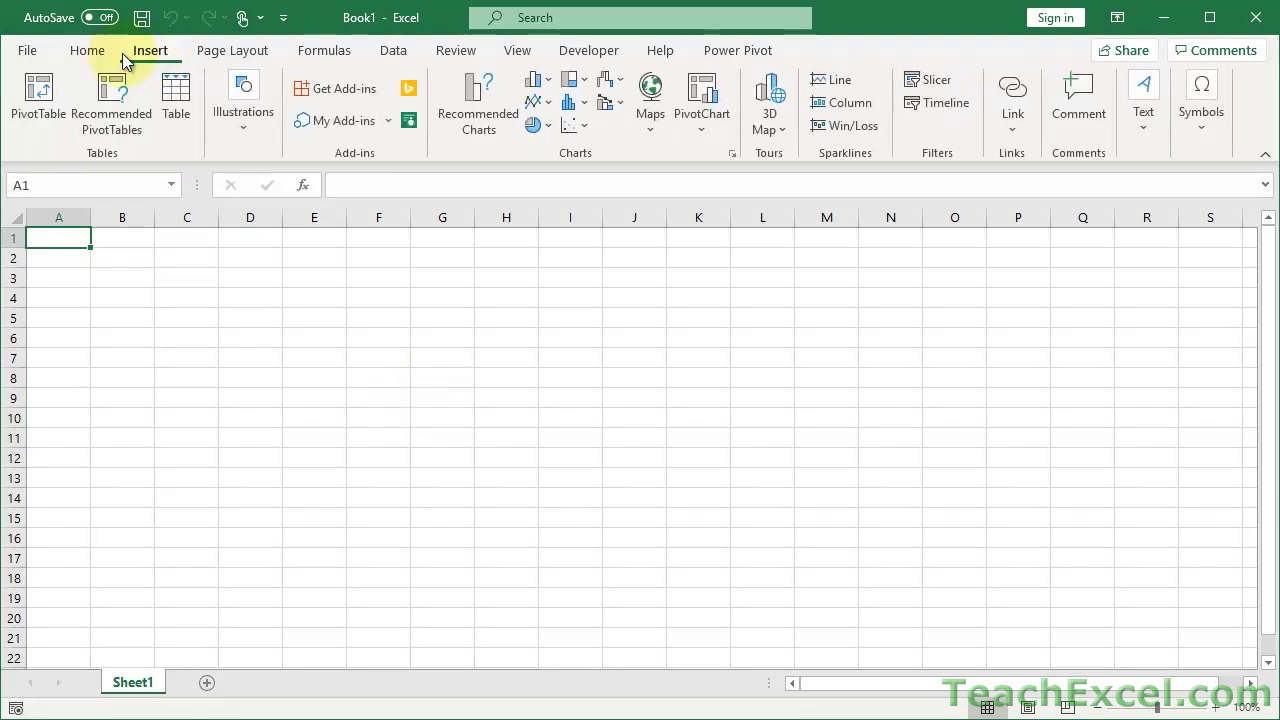
{"action": "left_click", "coordinate": [86, 52]}
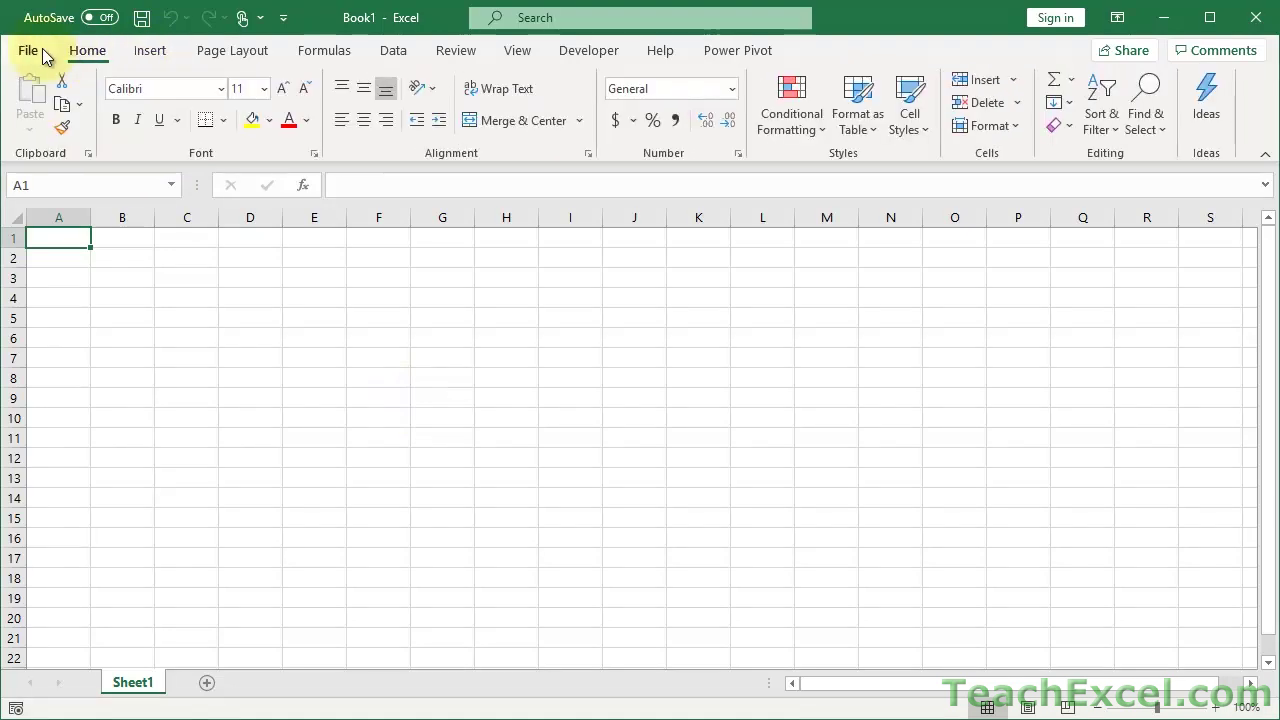
{"action": "left_click", "coordinate": [38, 50]}
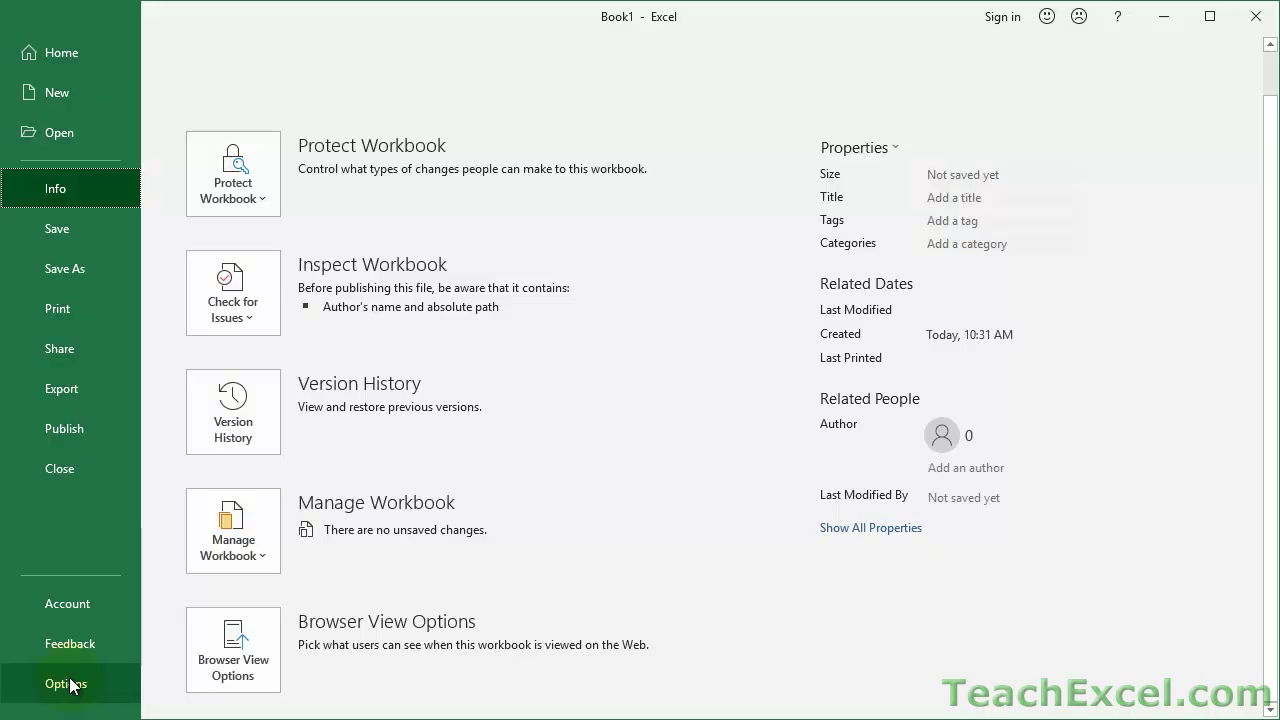
{"action": "left_click", "coordinate": [66, 684]}
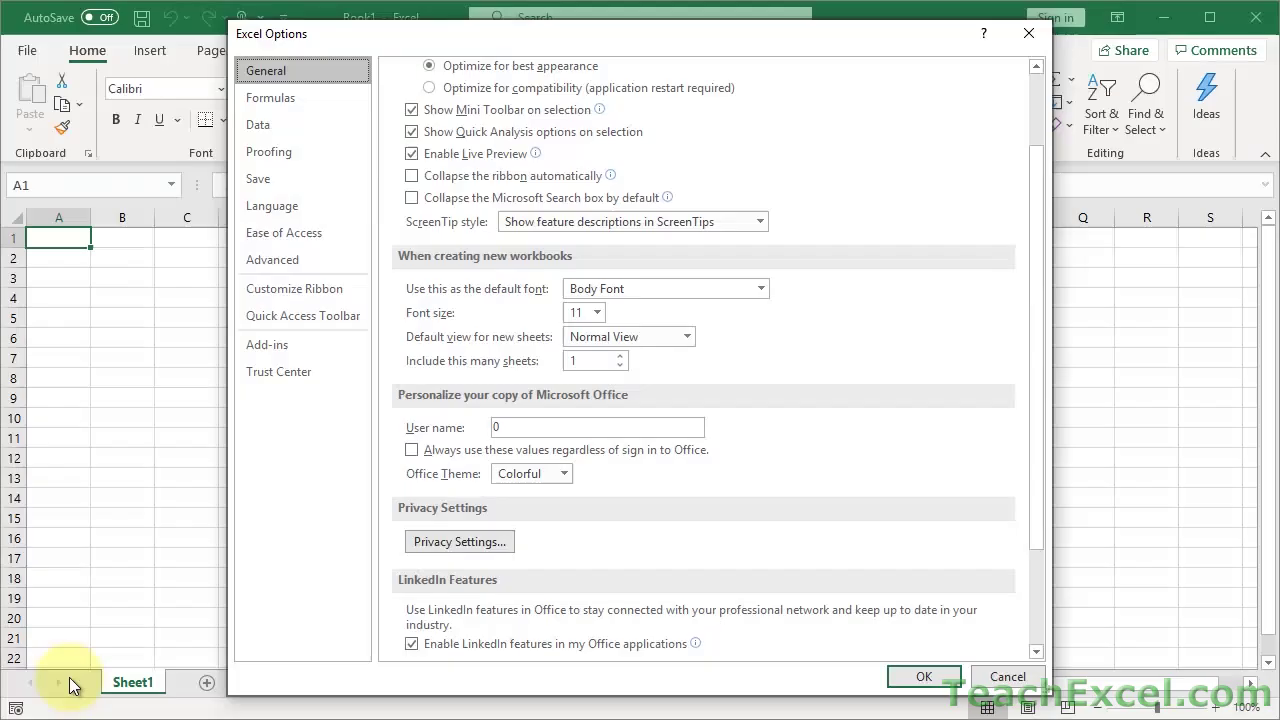
{"action": "left_click", "coordinate": [308, 351]}
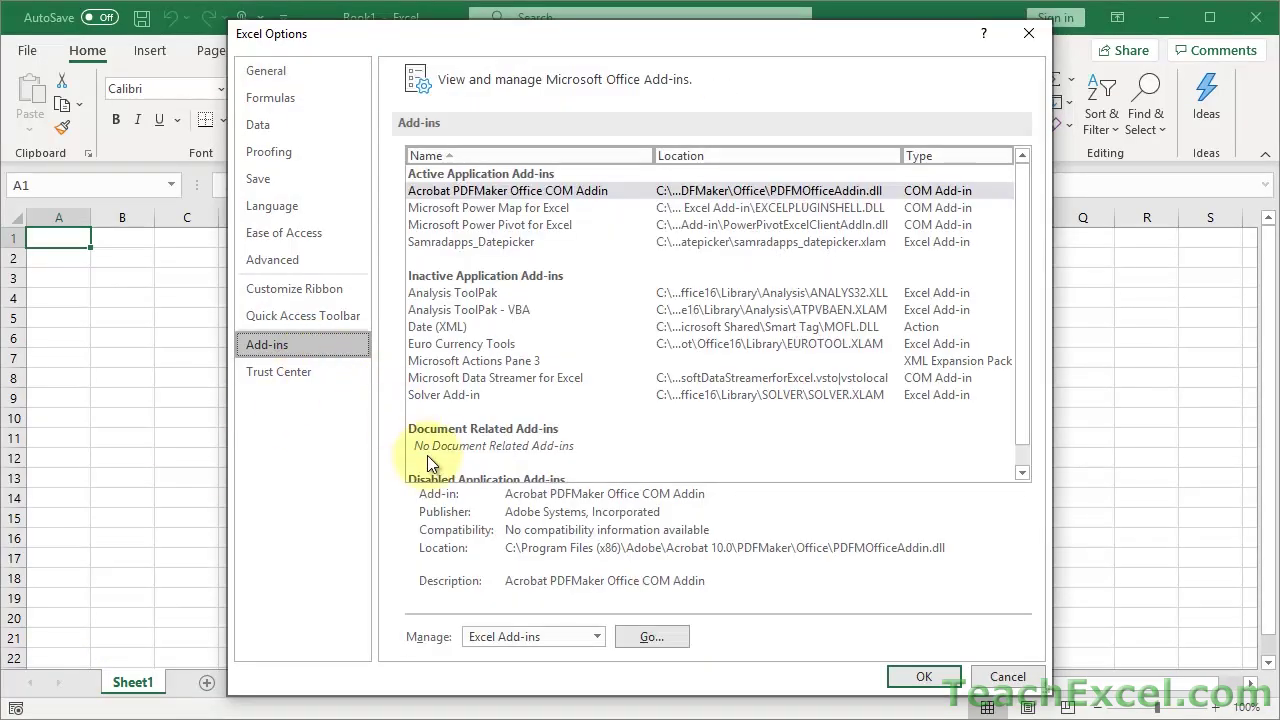
{"action": "left_click", "coordinate": [654, 632]}
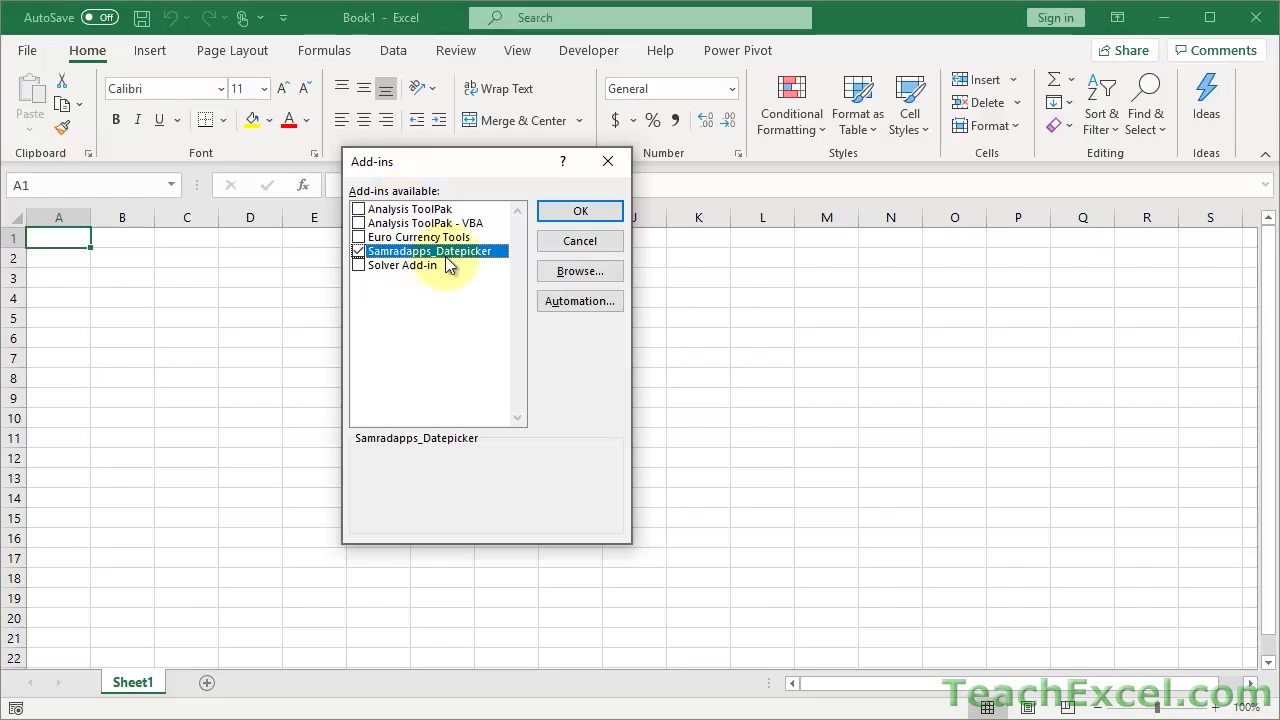
{"action": "left_click", "coordinate": [608, 163]}
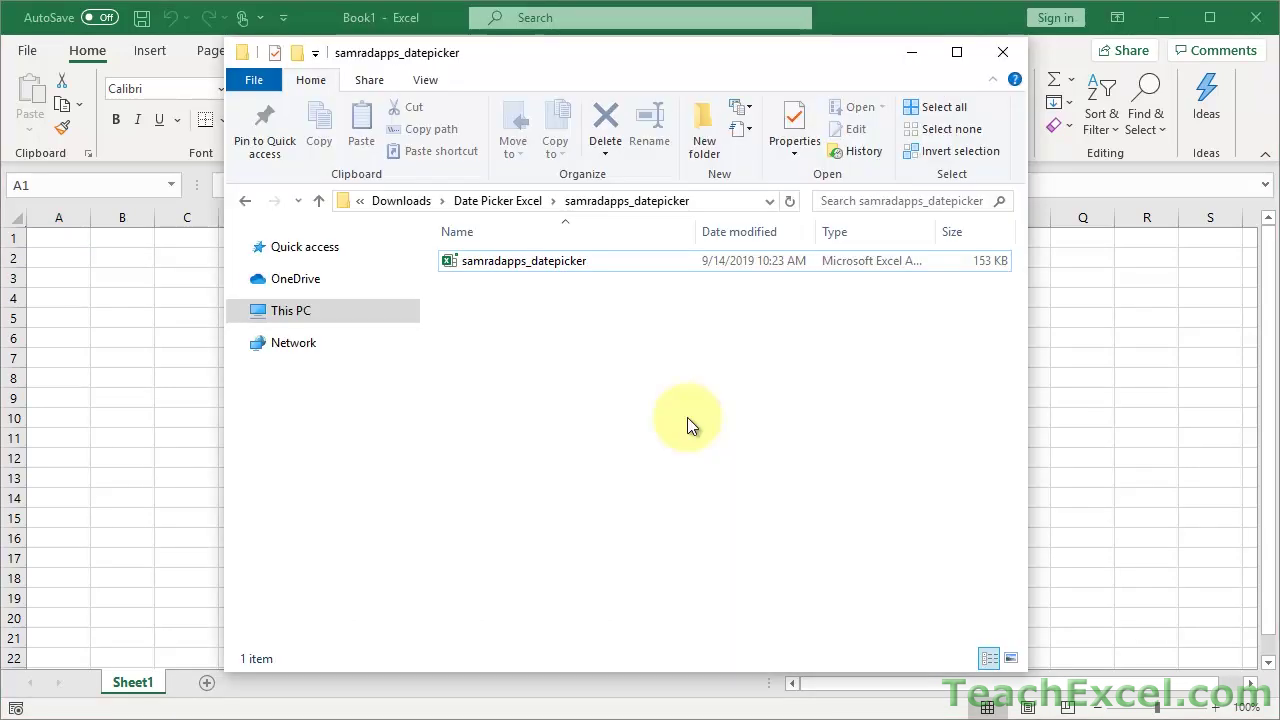
Tick Unblock in the samradapps_datepicker file's Properties and confirm with OK
{"action": "left_click", "coordinate": [530, 267]}
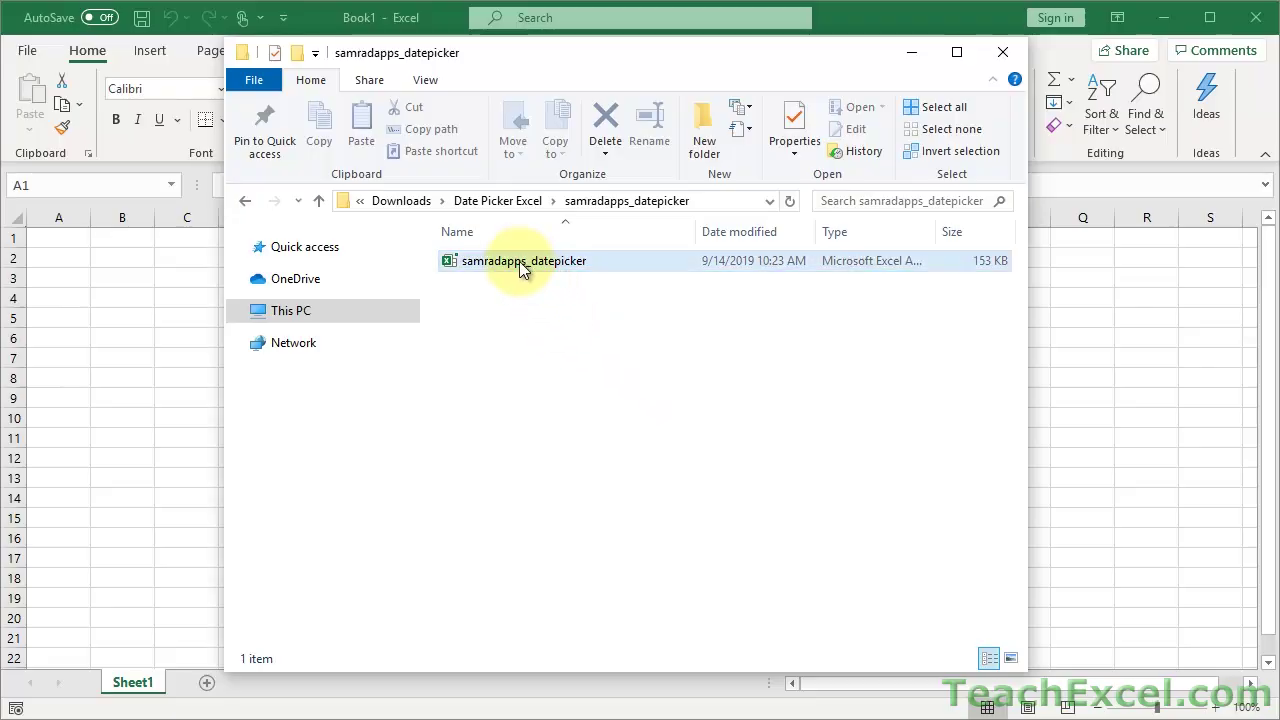
{"action": "right_click", "coordinate": [519, 261]}
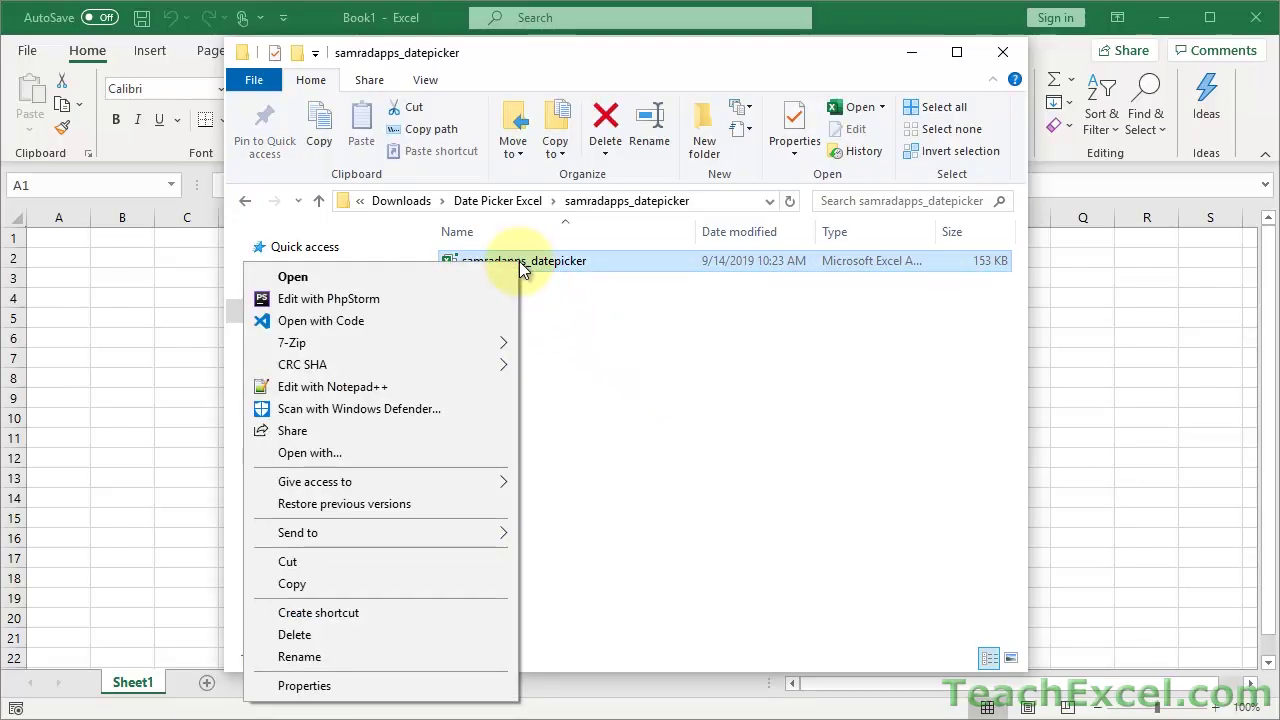
{"action": "left_click", "coordinate": [304, 686]}
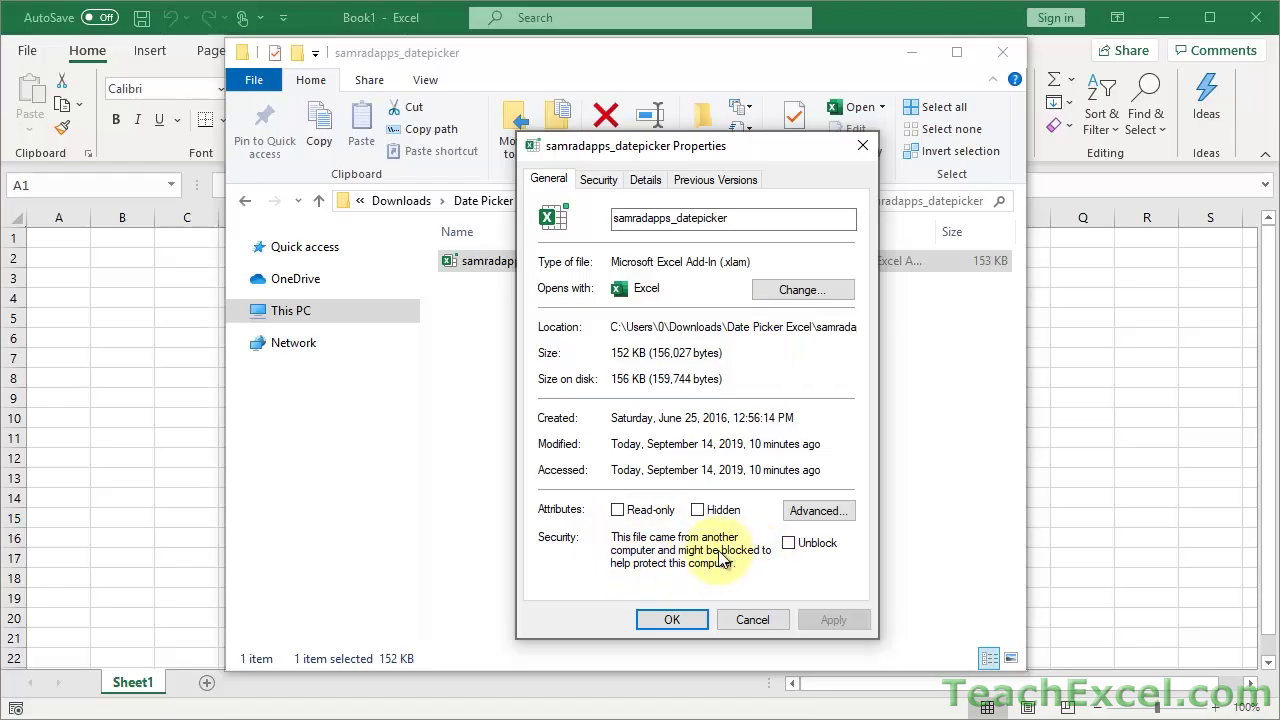
{"action": "left_click", "coordinate": [781, 550]}
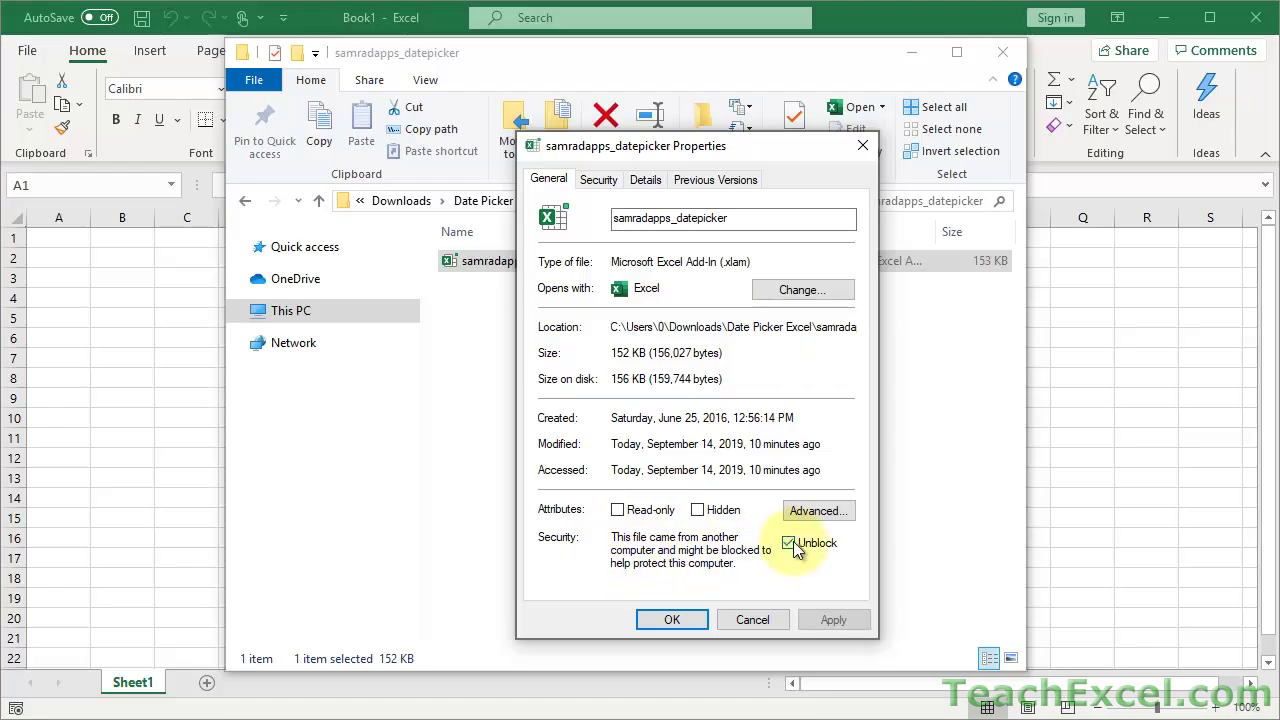
{"action": "left_click", "coordinate": [672, 620]}
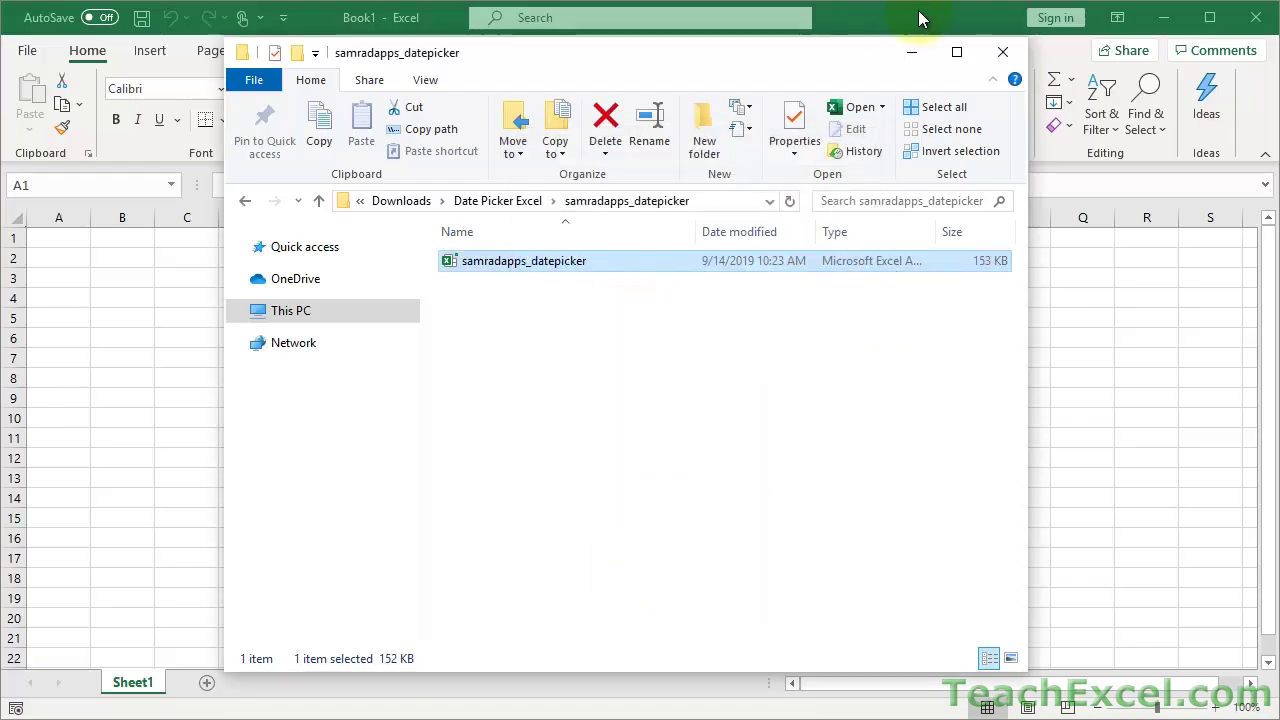
Back in Excel, insert 9/14/2019 into A1 from the Date Picker and widen column A
{"action": "left_click", "coordinate": [918, 59]}
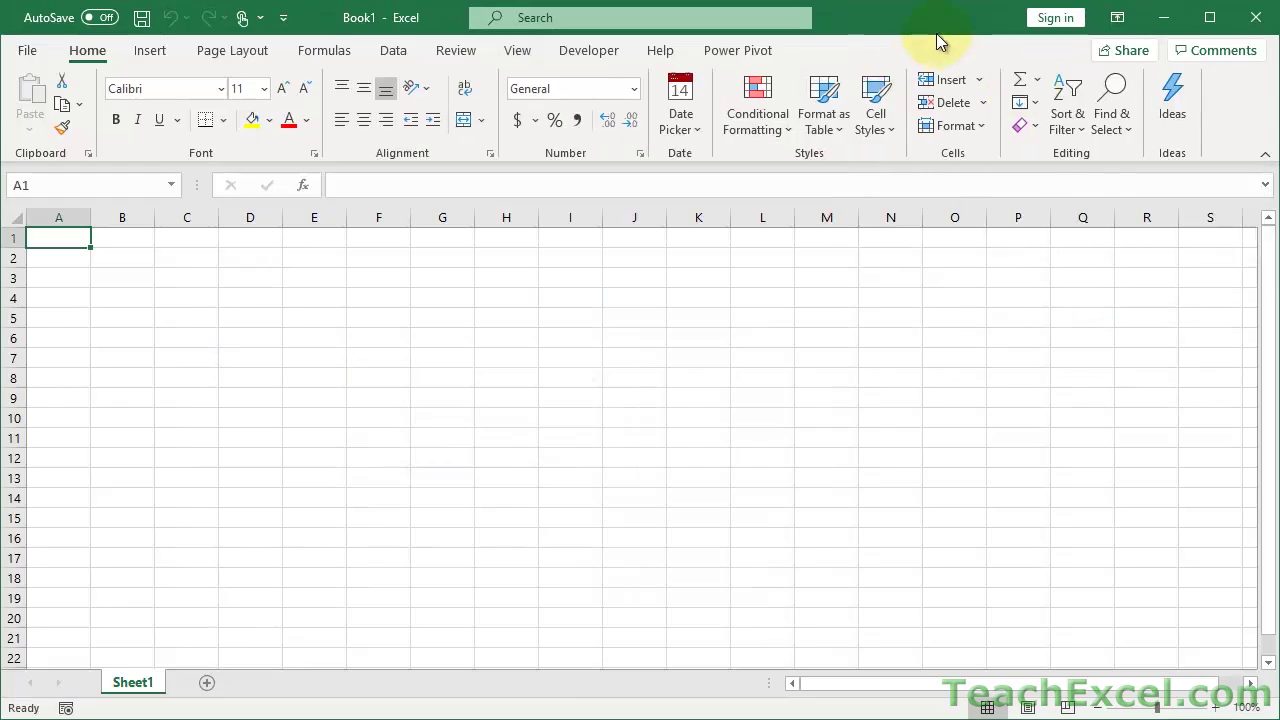
{"action": "left_click", "coordinate": [684, 100]}
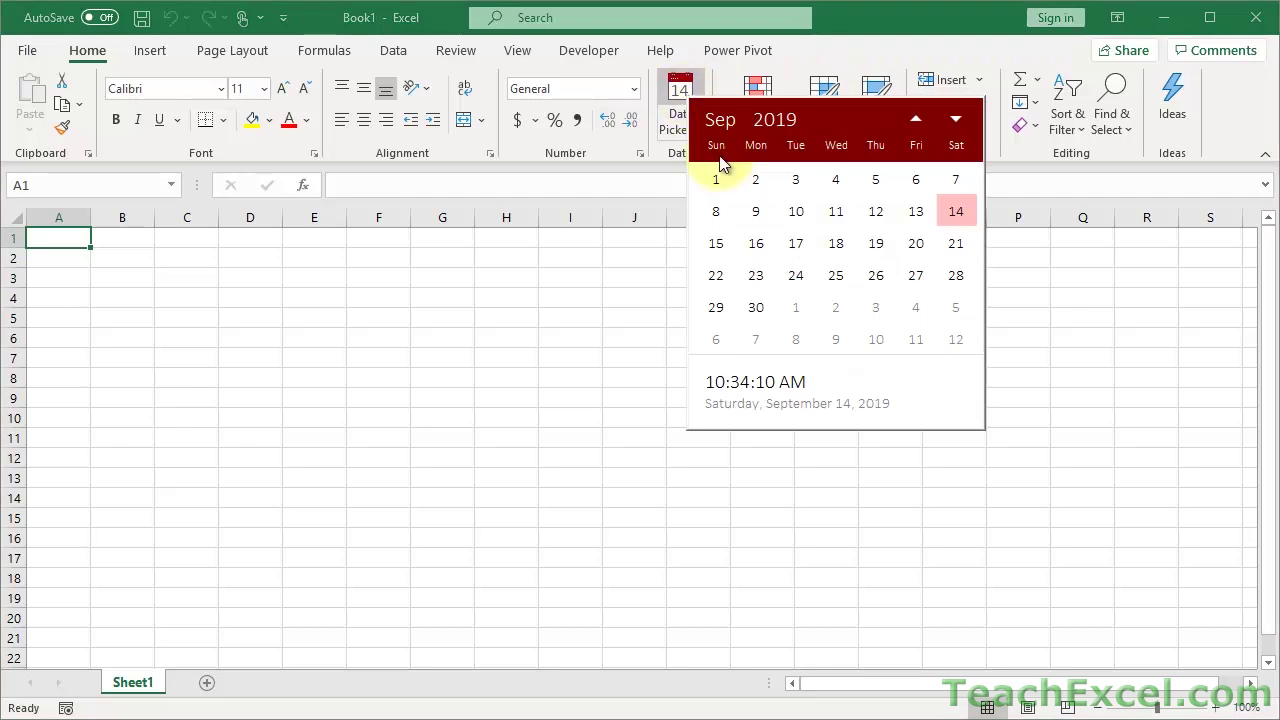
{"action": "left_click", "coordinate": [760, 396]}
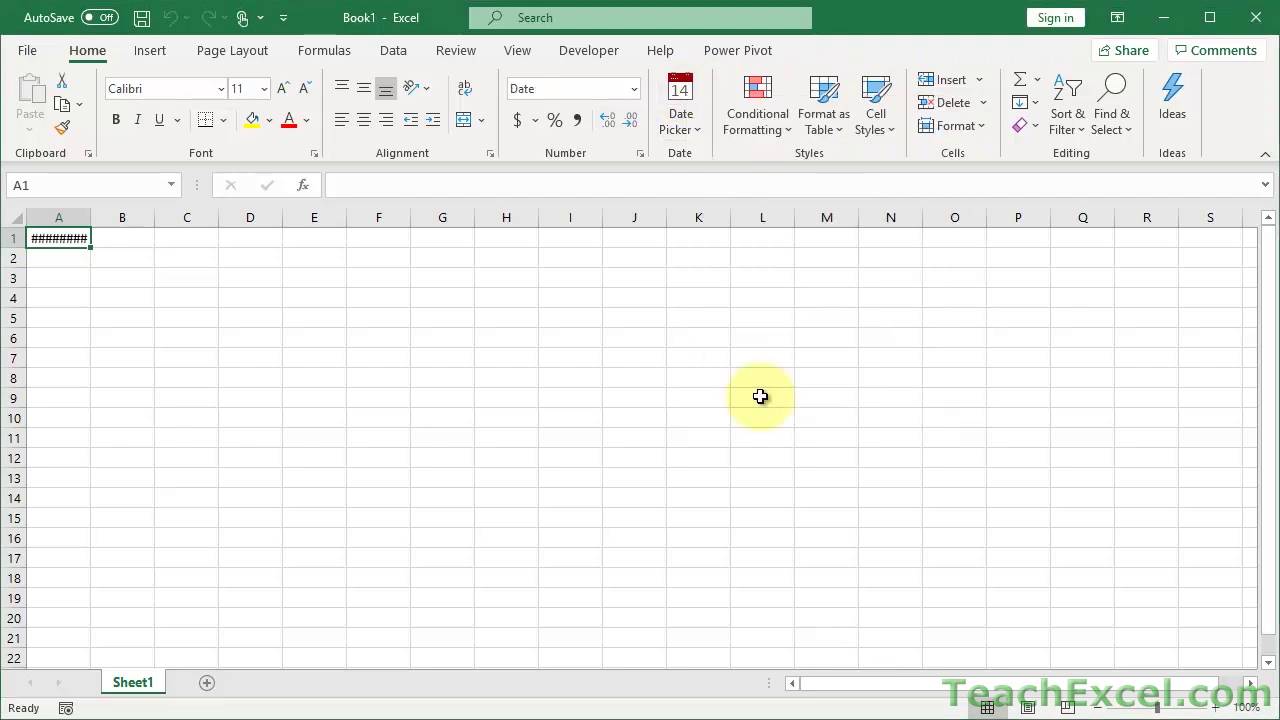
{"action": "double_click", "coordinate": [93, 217]}
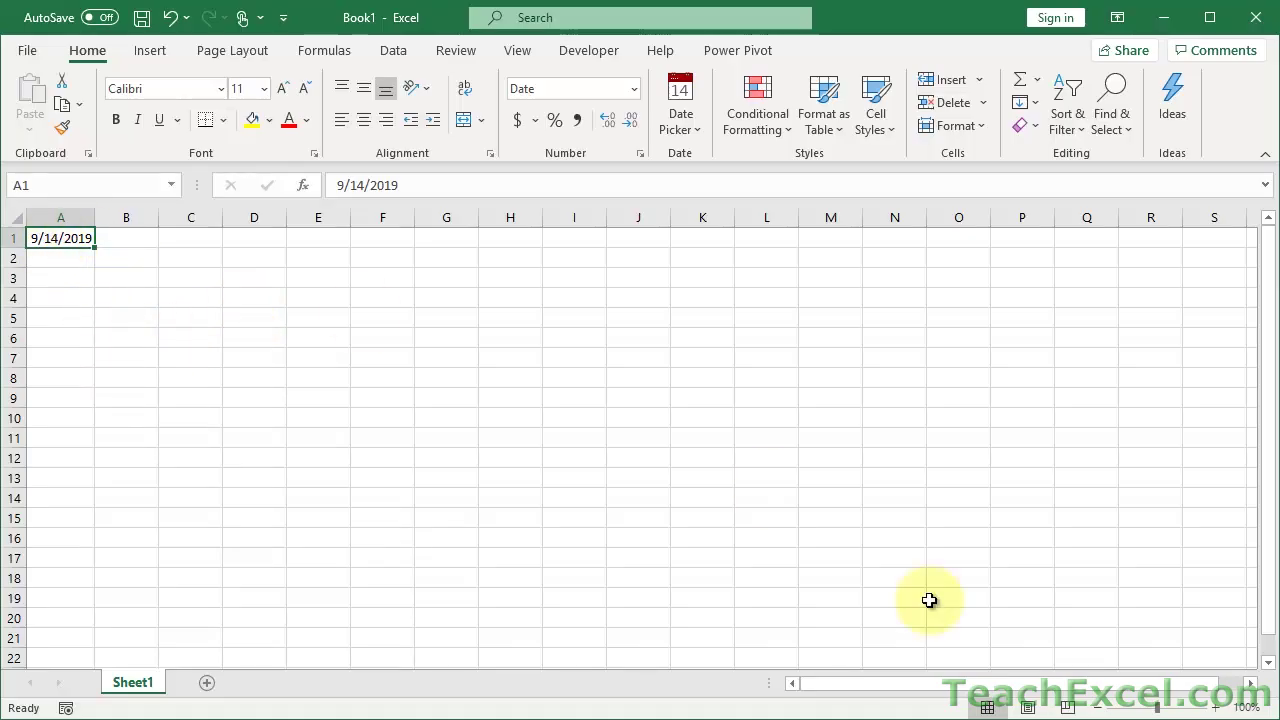
Zoom in, widen column A, and set A1 to General format showing 43722
{"action": "left_click", "coordinate": [1217, 707]}
{"action": "left_click", "coordinate": [1217, 707]}
{"action": "left_click", "coordinate": [1217, 707]}
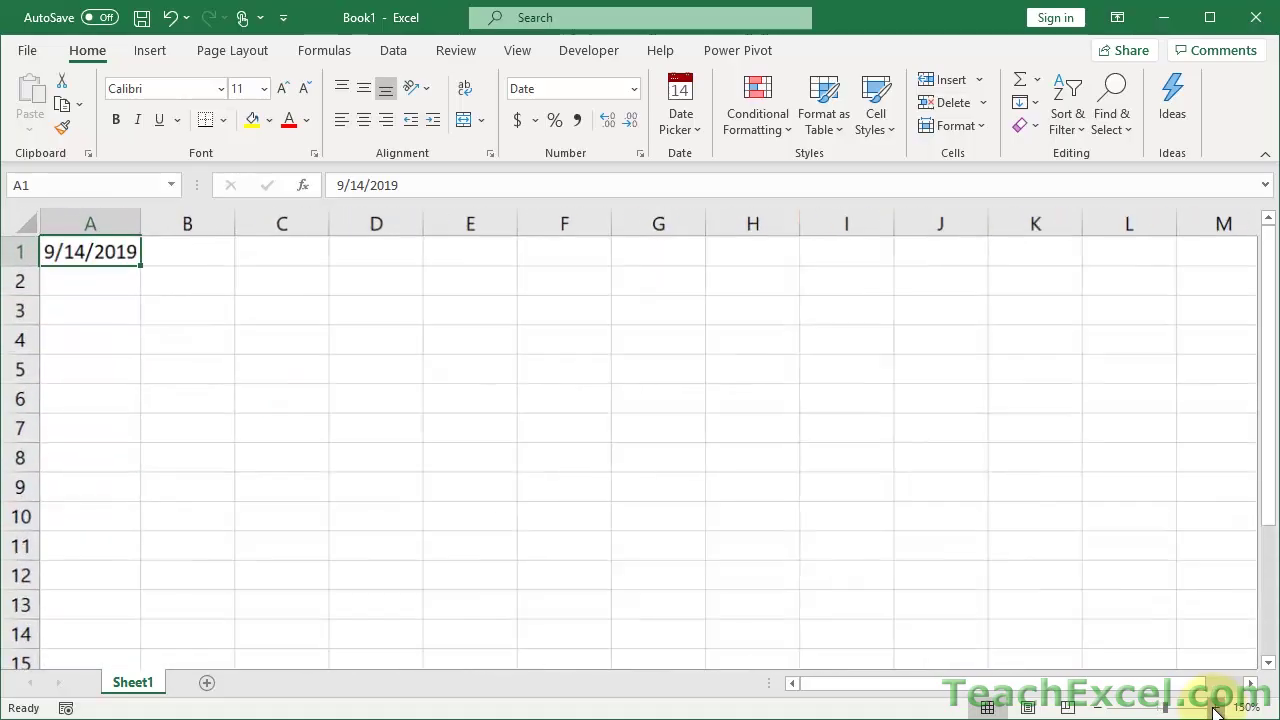
{"action": "left_click", "coordinate": [1217, 707]}
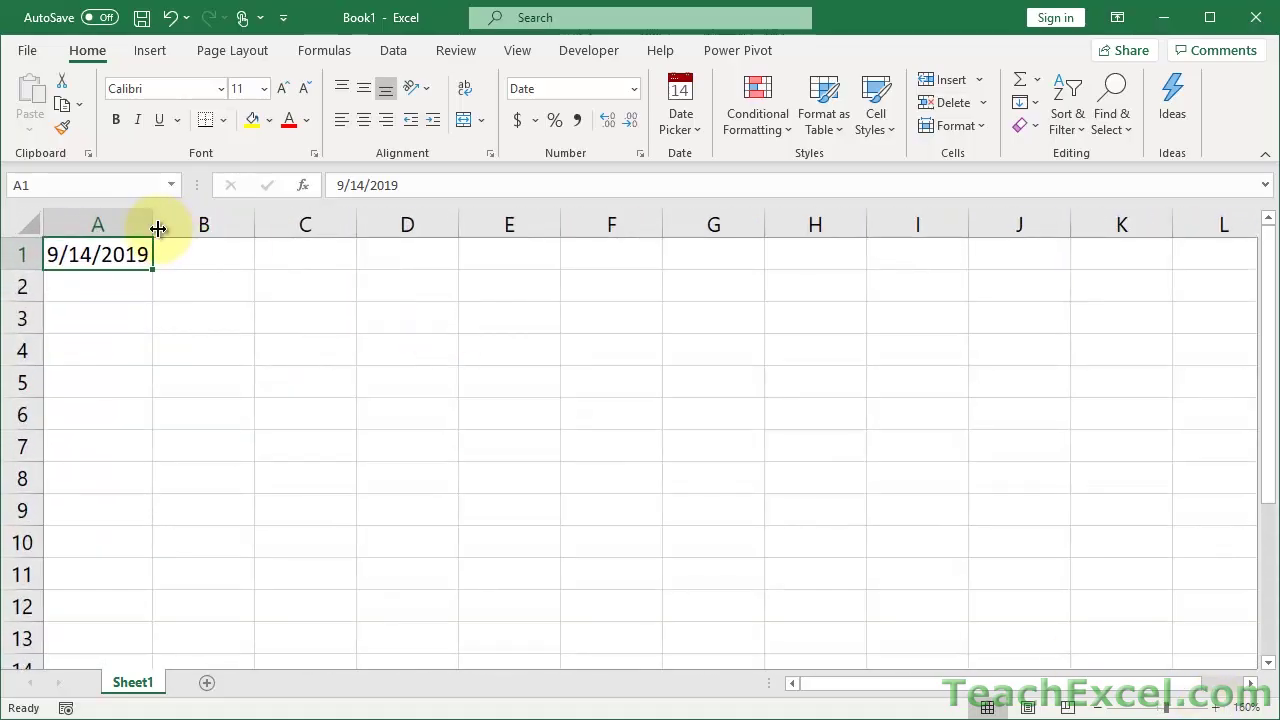
{"action": "left_click_drag", "start_coordinate": [158, 229], "coordinate": [188, 227]}
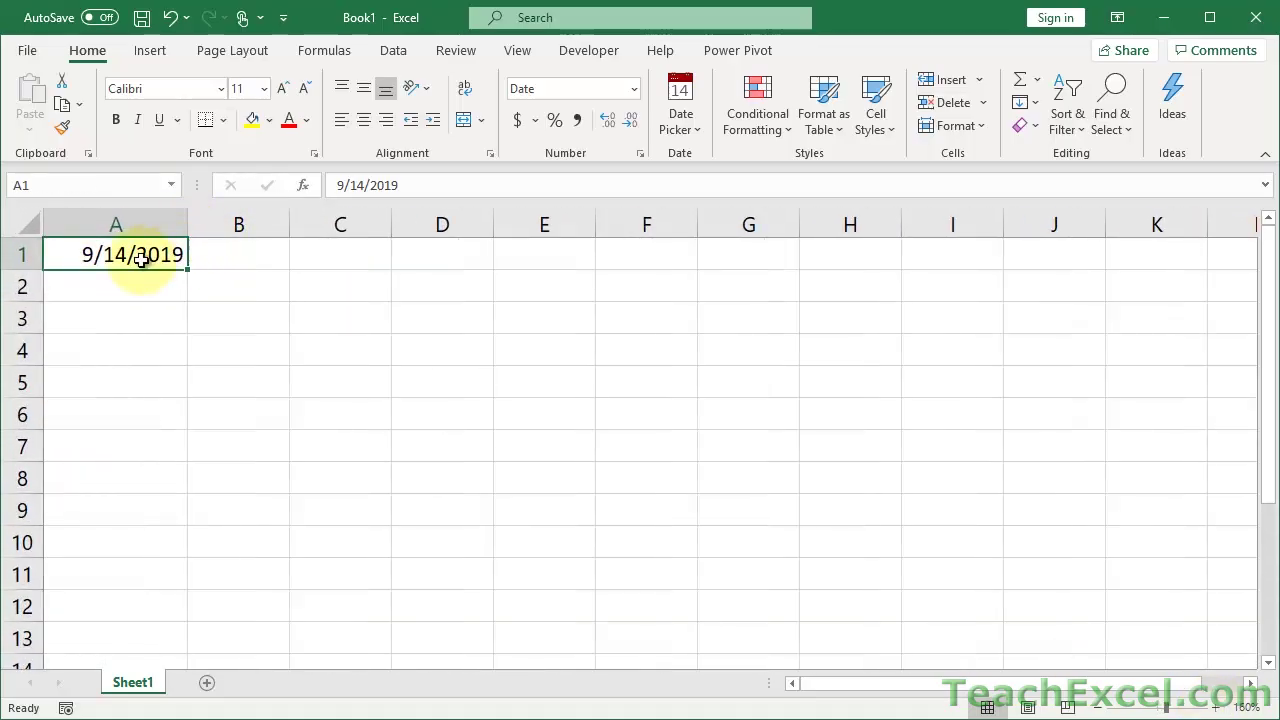
{"action": "left_click", "coordinate": [631, 93]}
{"action": "left_click", "coordinate": [613, 124]}
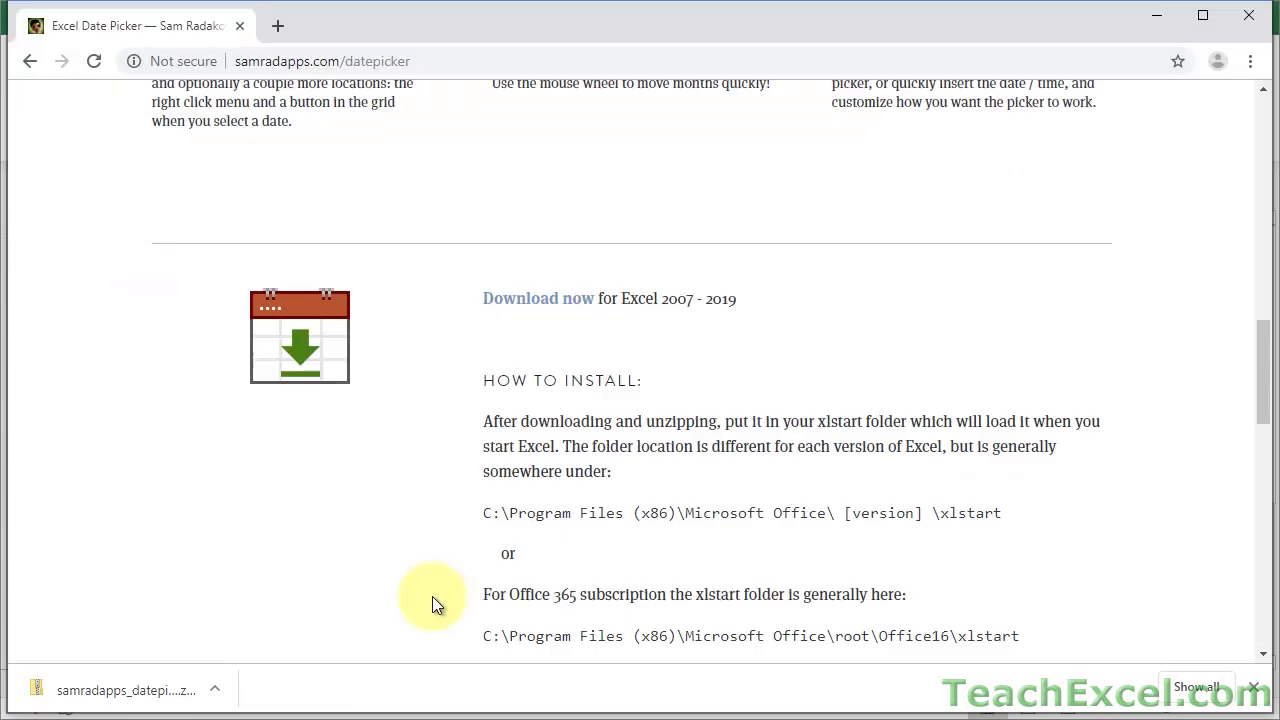
Read the datepicker page's install and alternative instructions with the xlstart folder paths
{"action": "scroll", "coordinate": [432, 603], "scroll_direction": "down", "scroll_amount": 3}
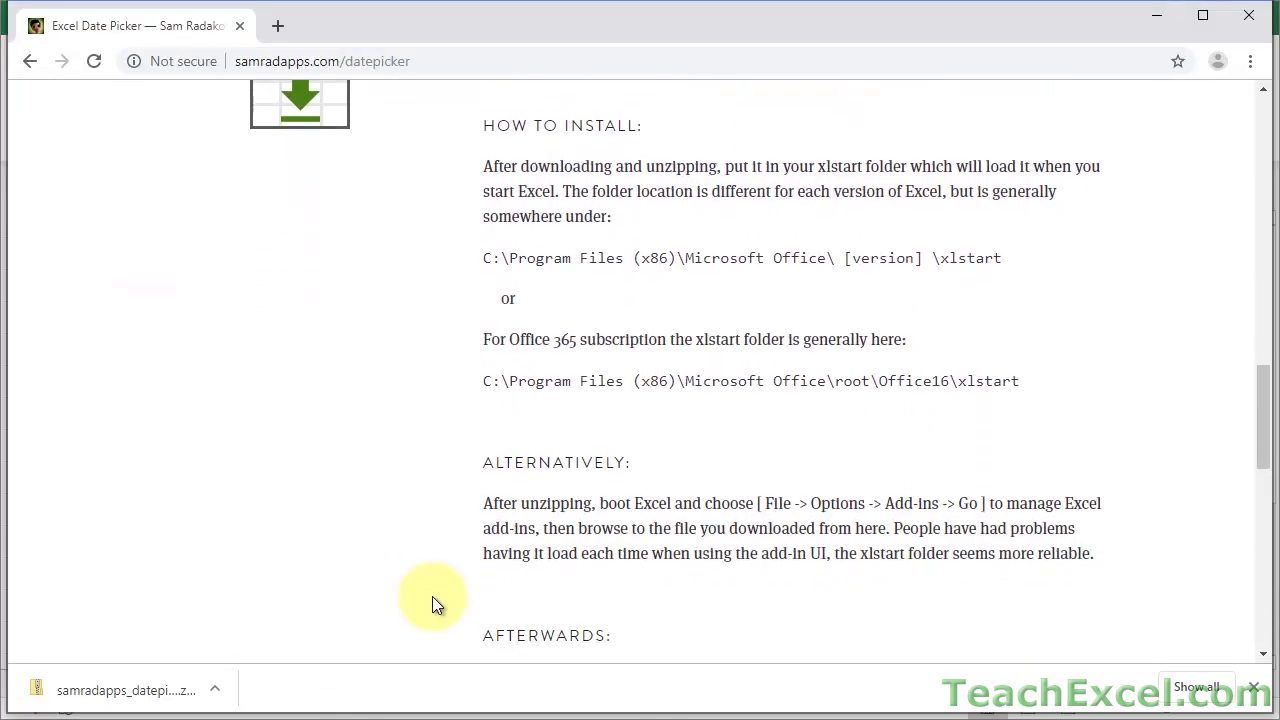
{"action": "left_click_drag", "start_coordinate": [484, 164], "coordinate": [1060, 397]}
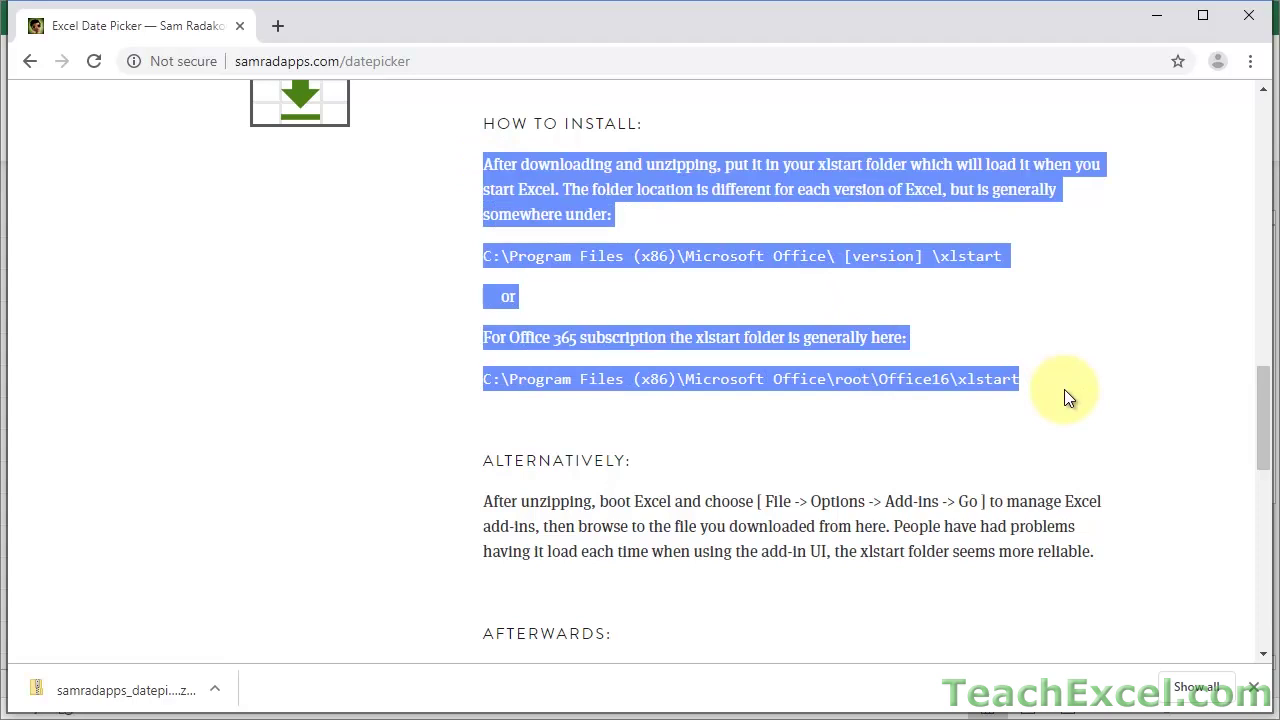
{"action": "left_click", "coordinate": [1064, 397]}
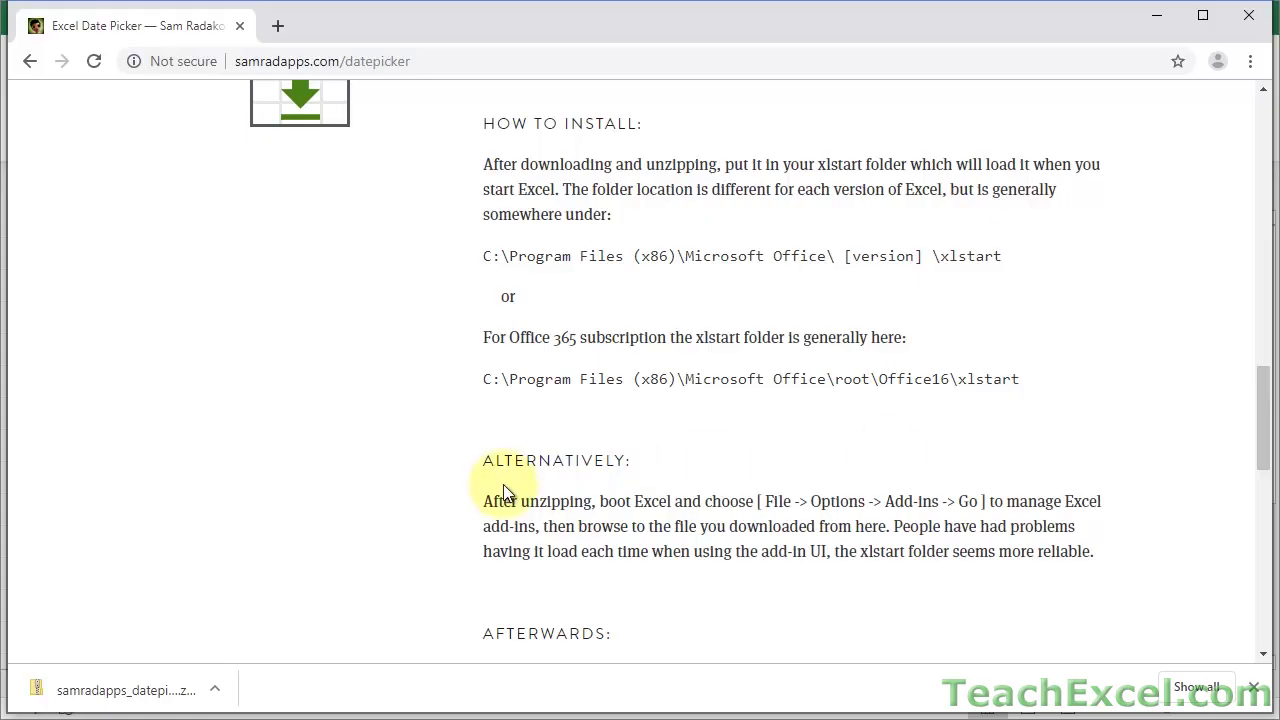
{"action": "left_click_drag", "start_coordinate": [483, 501], "coordinate": [1110, 565]}
{"action": "left_click", "coordinate": [1139, 546]}
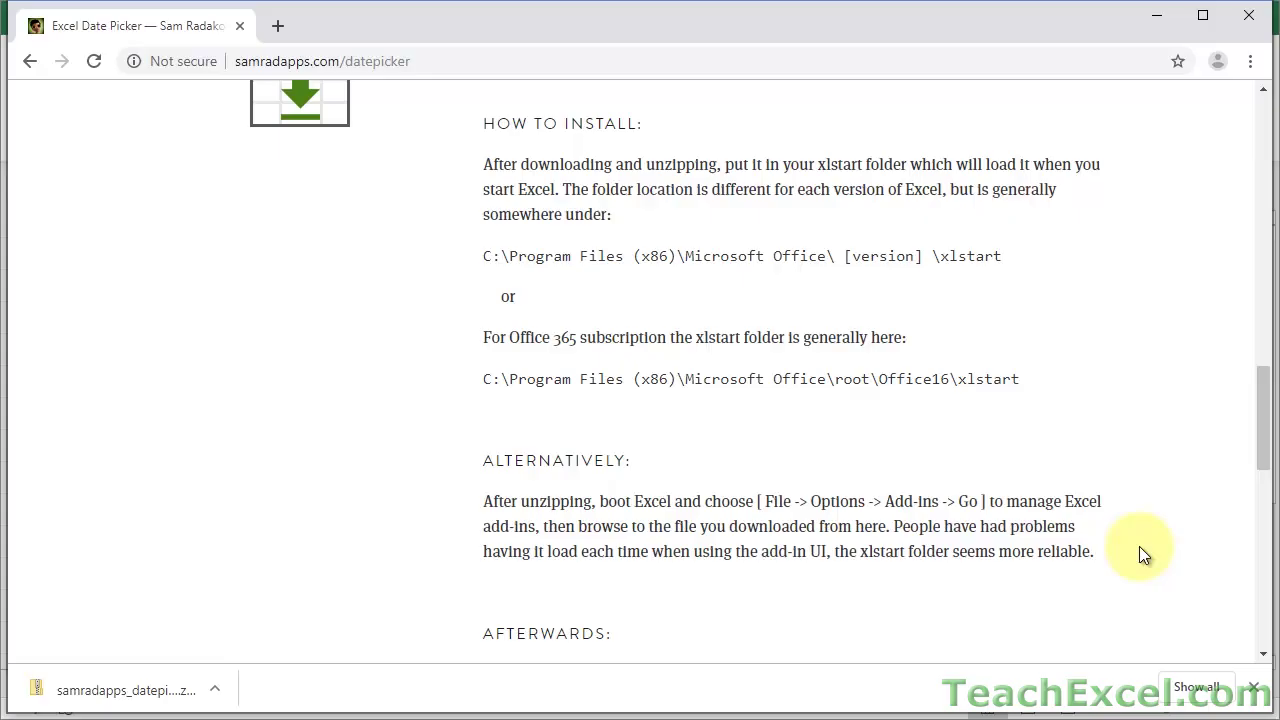
{"action": "scroll", "coordinate": [1139, 546], "scroll_direction": "down", "scroll_amount": 2}
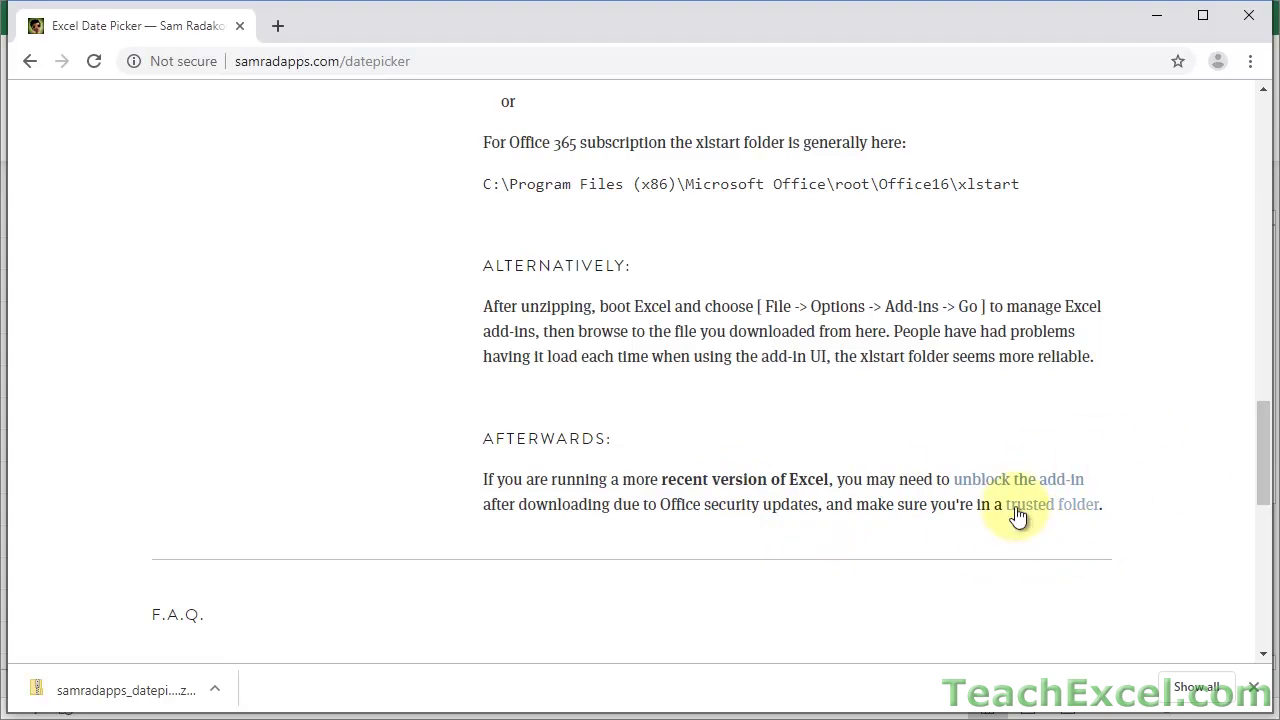
{"action": "scroll", "coordinate": [788, 405], "scroll_direction": "up", "scroll_amount": 5}
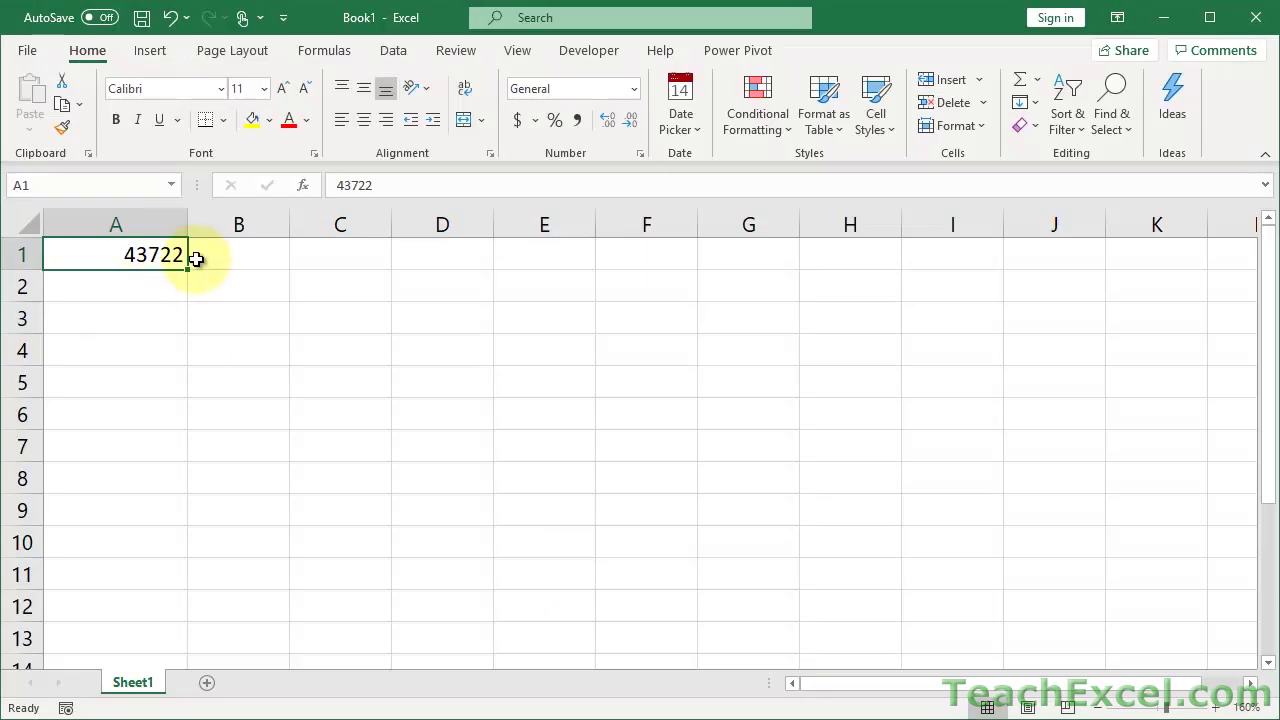
Clear A1, then enter today's date with Ctrl+; and the current time in A2 with Ctrl+Shift+;
{"action": "key", "text": "Delete"}
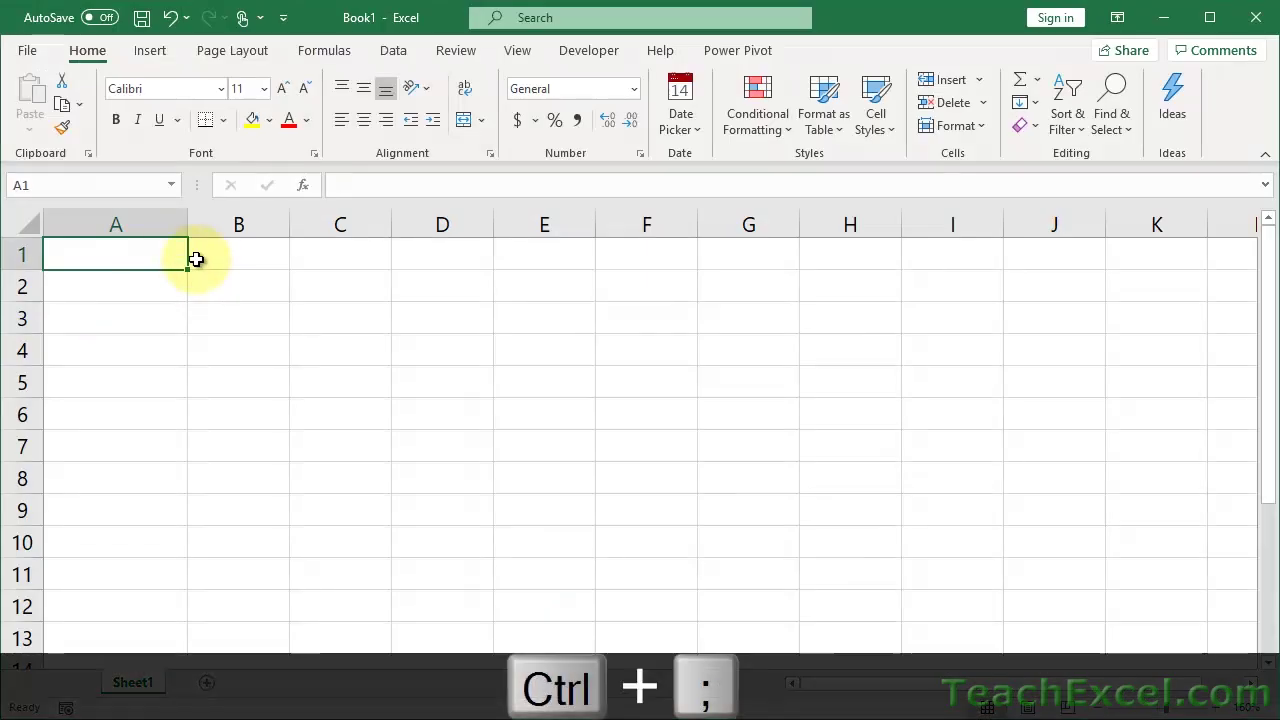
{"action": "key", "text": "ctrl+semicolon"}
{"action": "key", "text": "Return"}
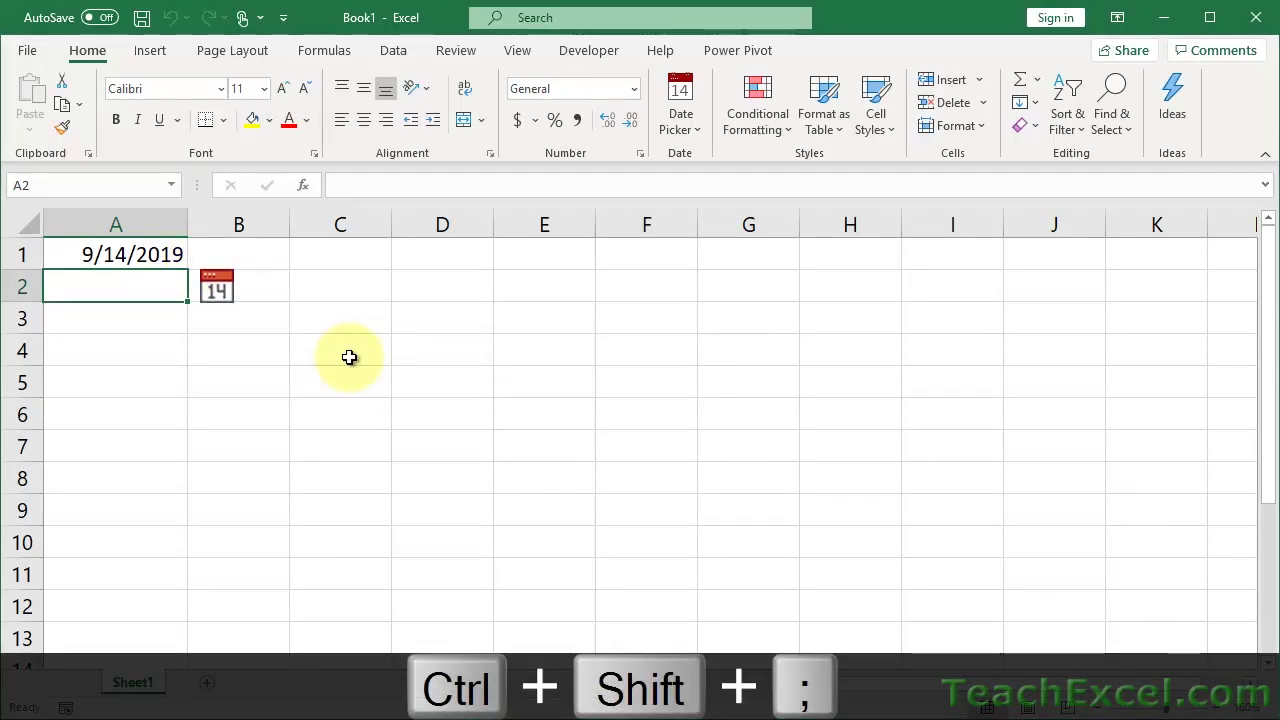
{"action": "key", "text": "ctrl+shift+semicolon"}
{"action": "key", "text": "Return"}
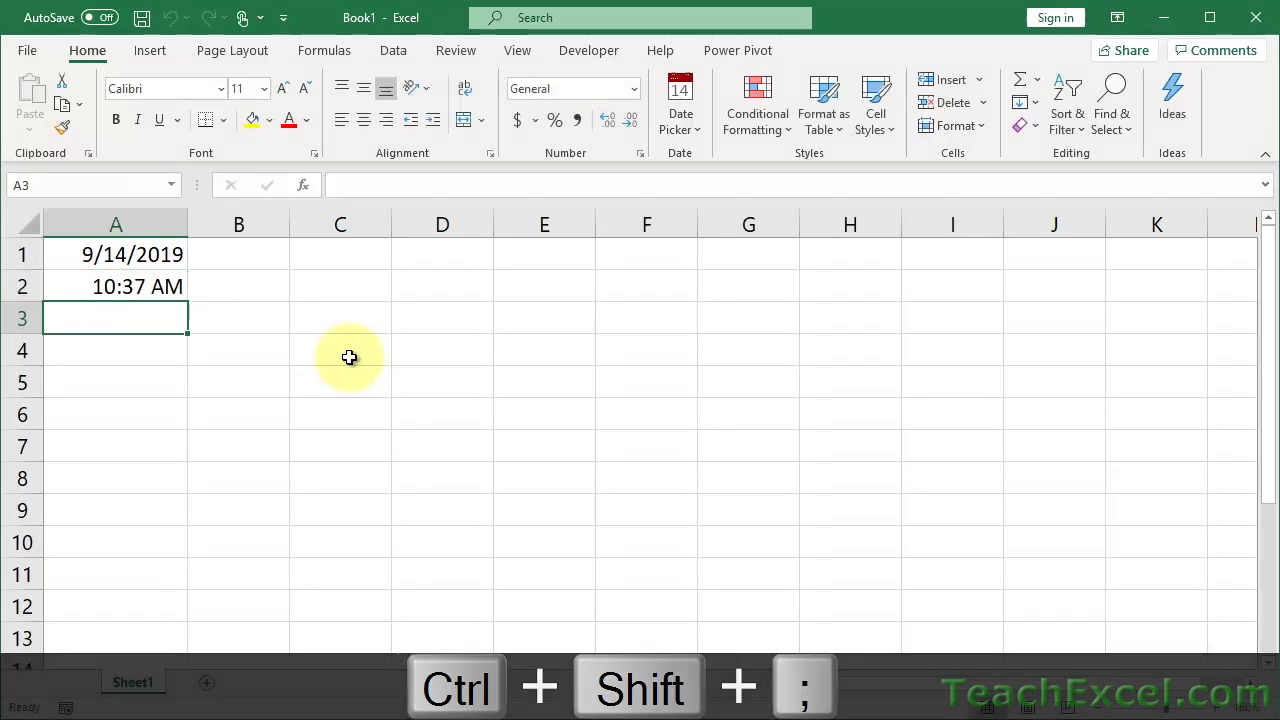
{"action": "key", "text": "Up"}
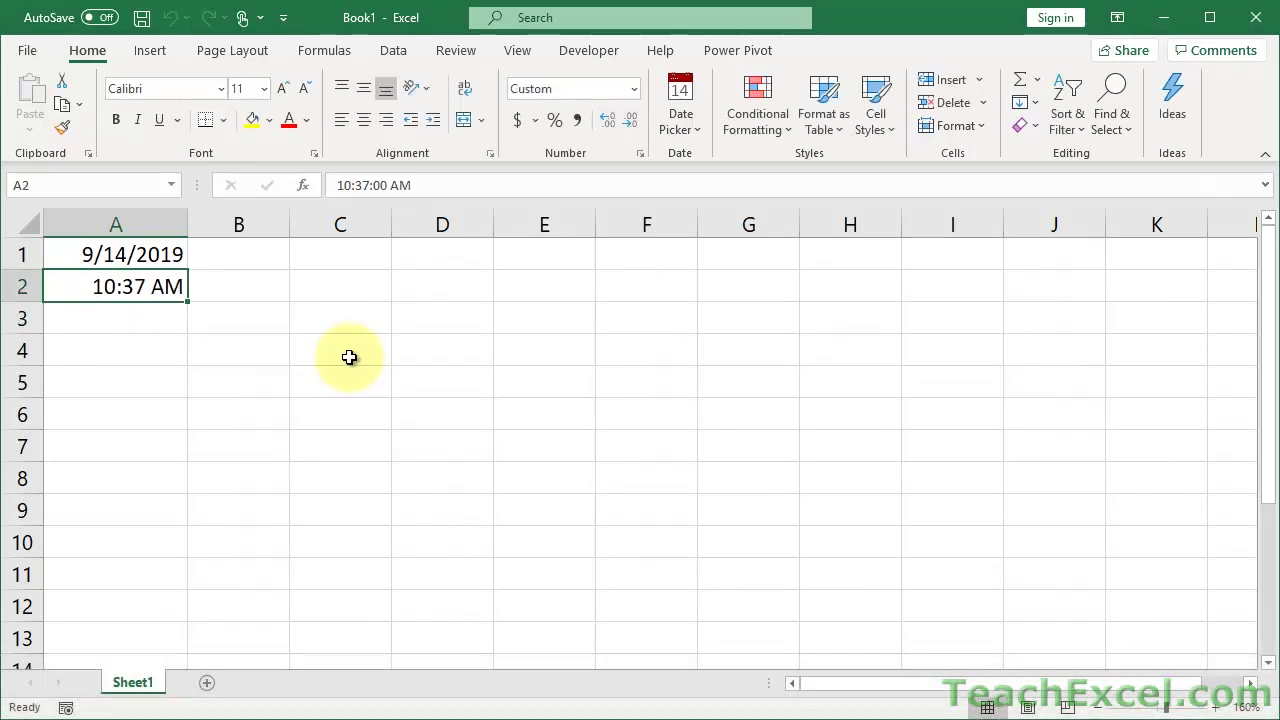
Enter =TODAY() in B1 and =NOW() in B2
{"action": "key", "text": "Right"}
{"action": "key", "text": "Up"}
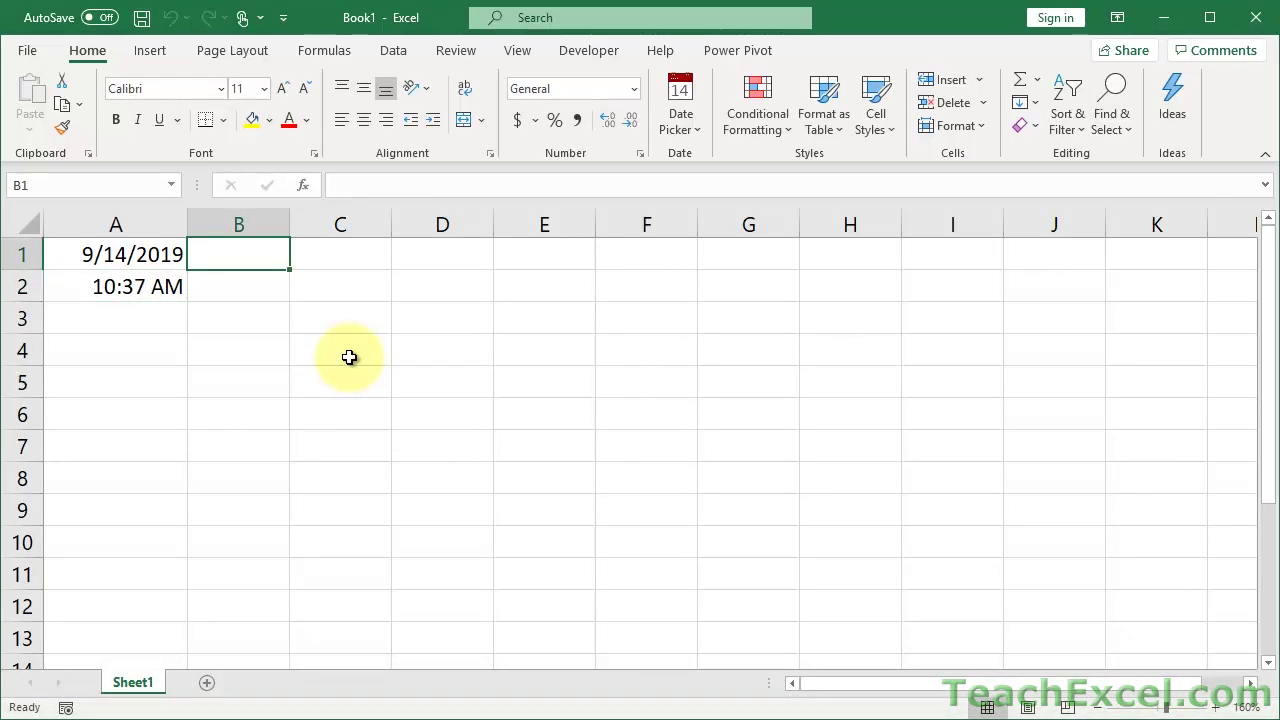
{"action": "type", "text": "=tod"}
{"action": "key", "text": "Tab"}
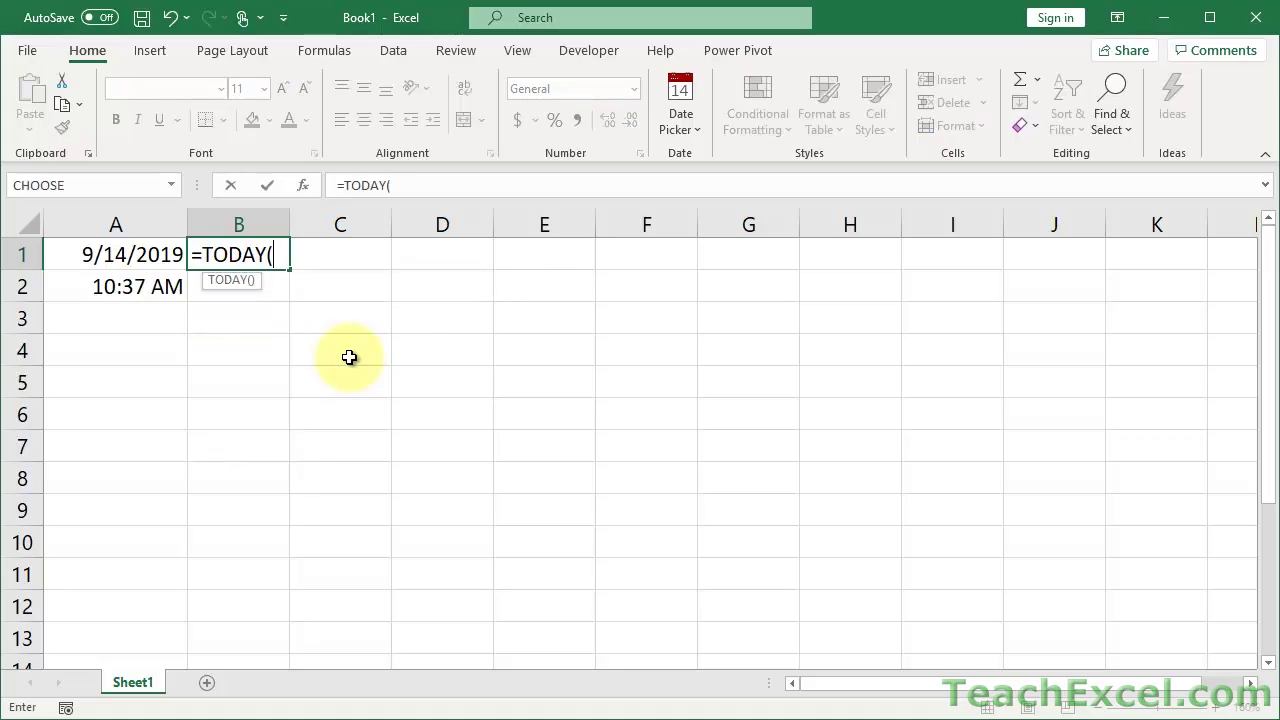
{"action": "key", "text": "Return"}
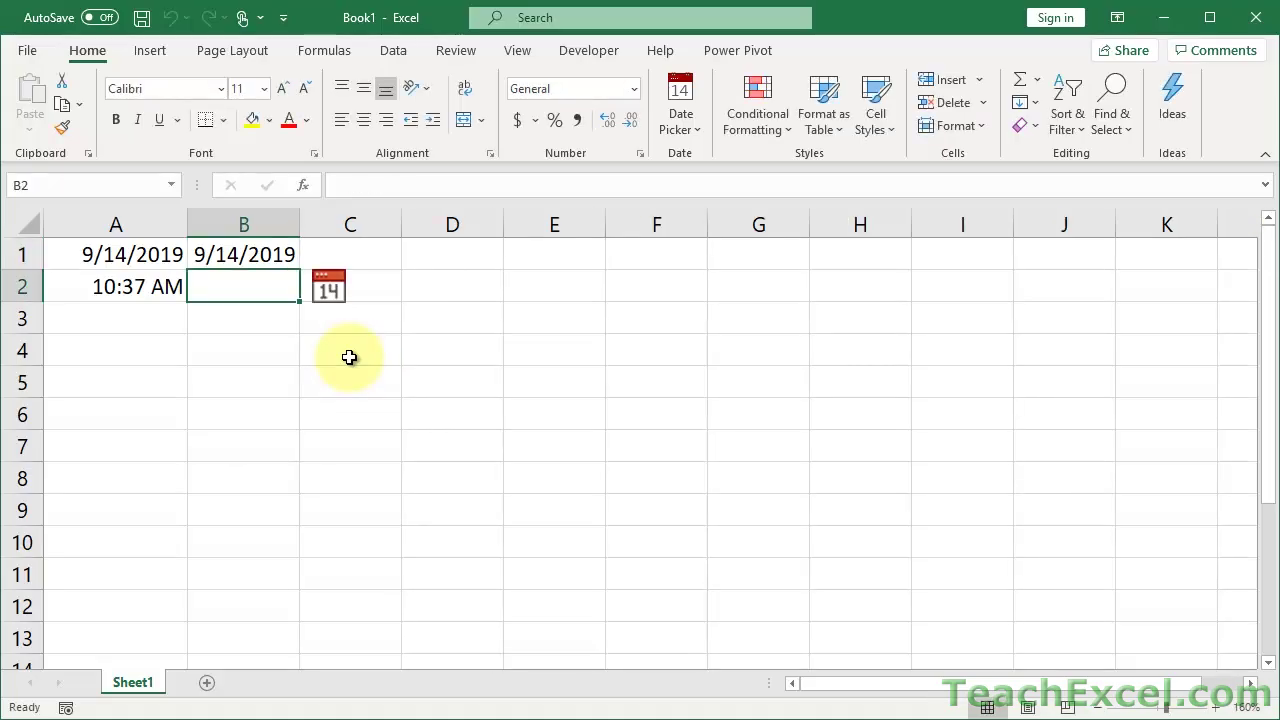
{"action": "type", "text": "=now"}
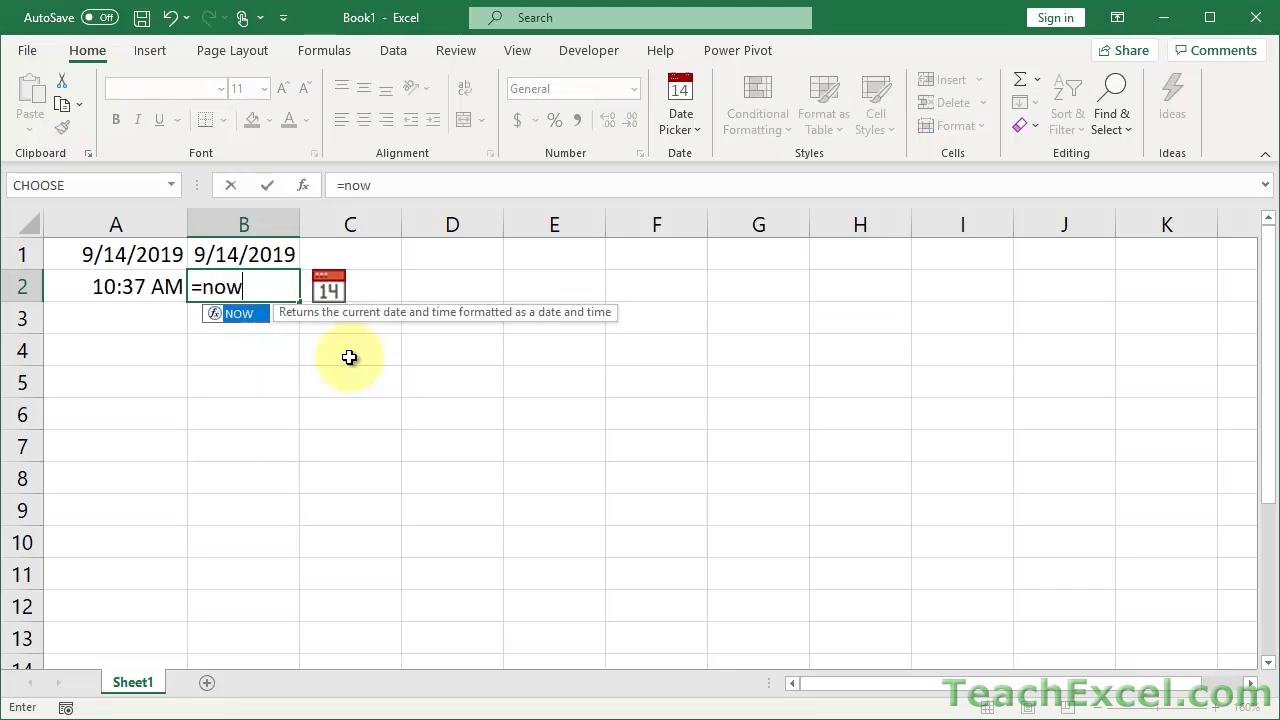
{"action": "key", "text": "Tab"}
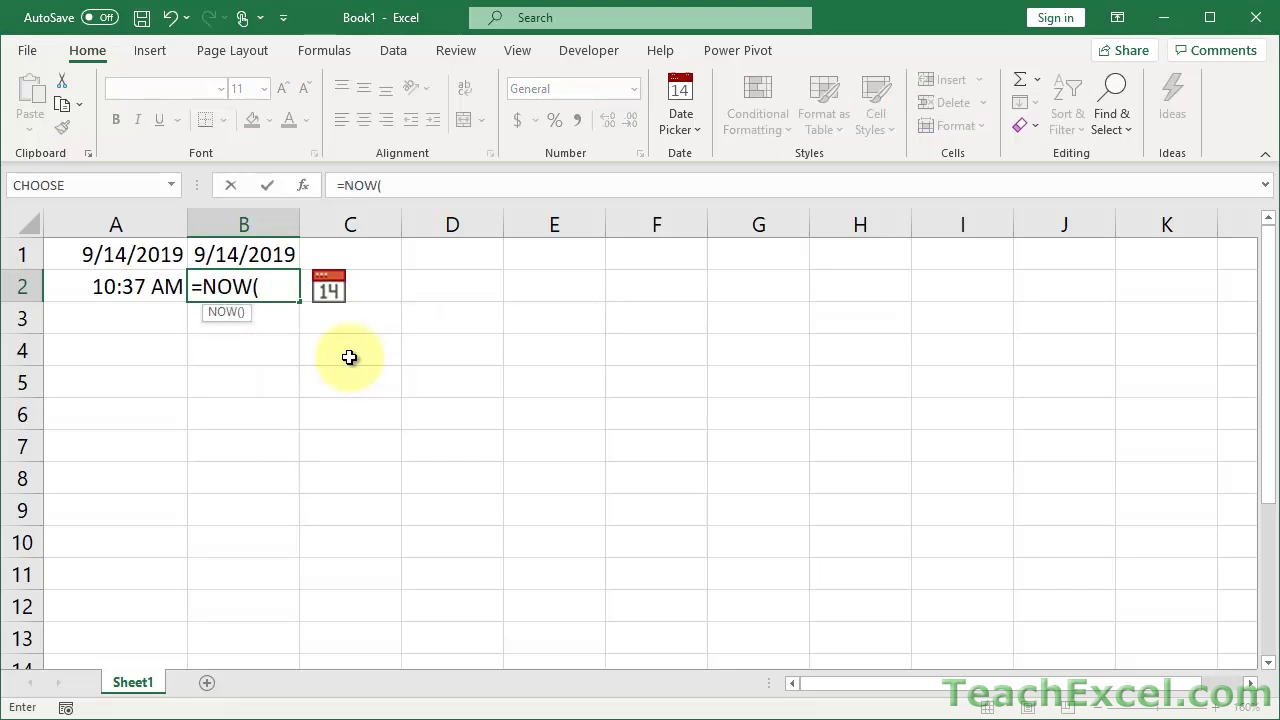
{"action": "key", "text": "Return"}
{"action": "left_click", "coordinate": [387, 317]}
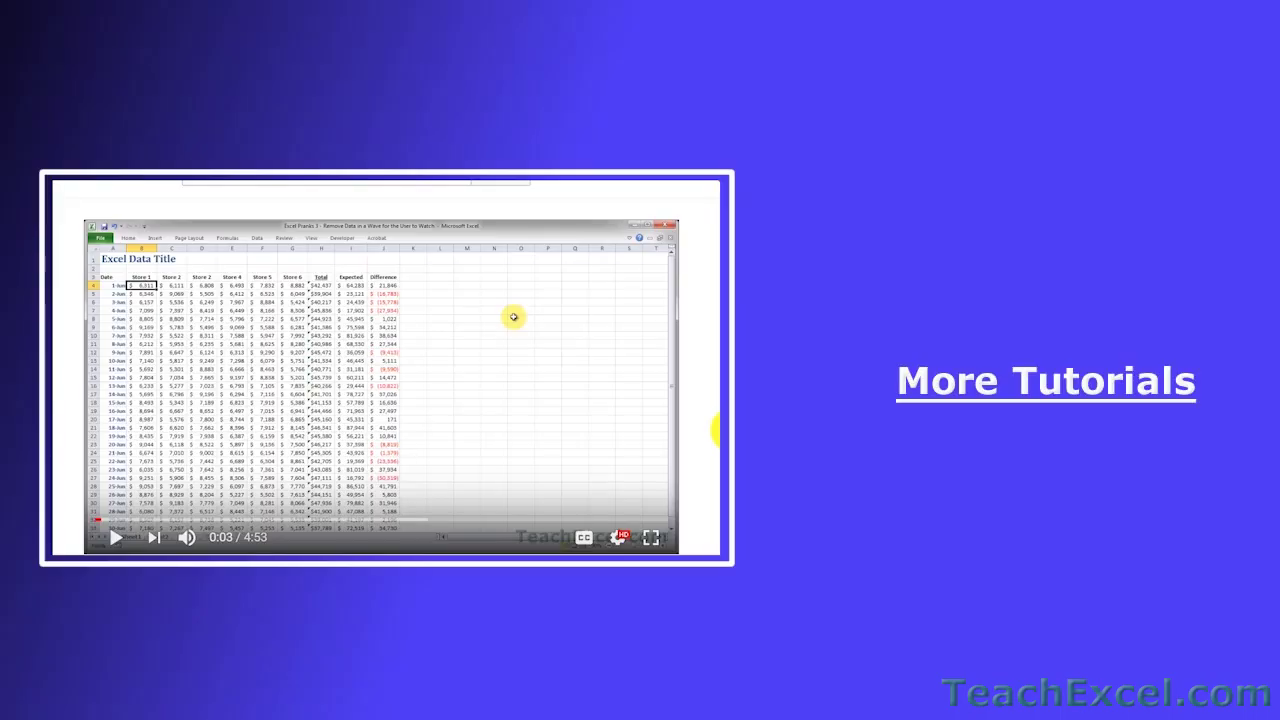
Like the Excel Pranks 4 video and subscribe to the TeachExcel channel
{"action": "scroll", "coordinate": [716, 430], "scroll_direction": "down", "scroll_amount": 3}
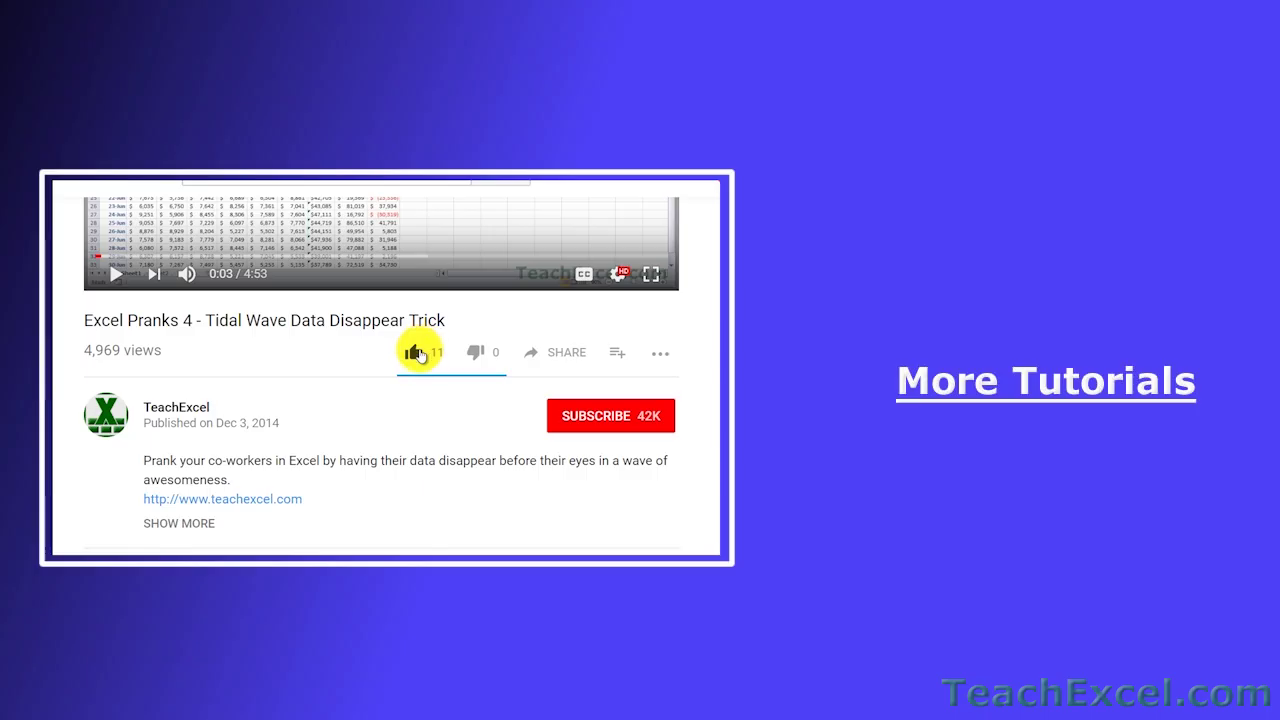
{"action": "left_click", "coordinate": [420, 351]}
{"action": "left_click", "coordinate": [570, 415]}
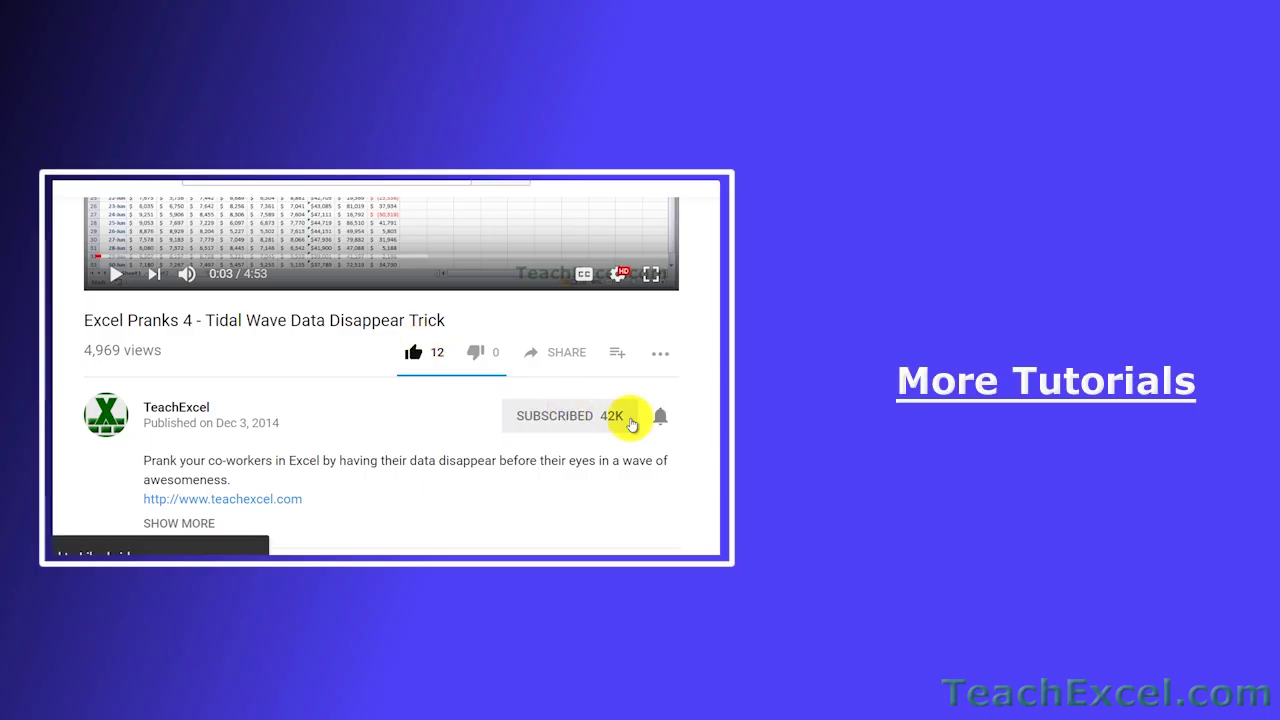